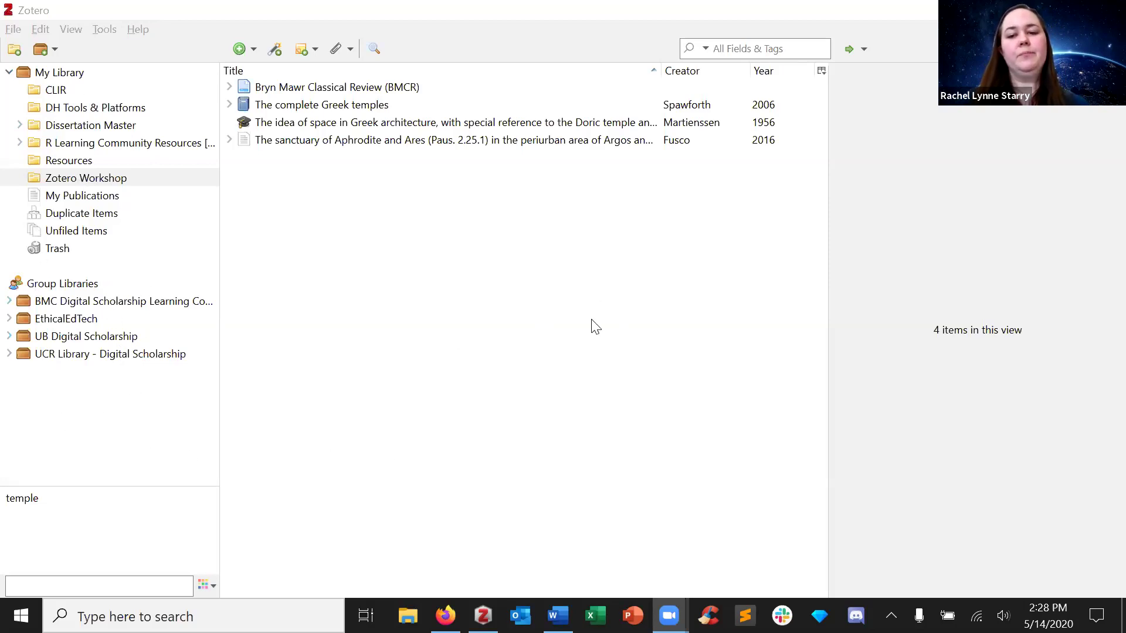
- Review the bibliographic details of each of the four items in the Zotero Workshop collection
left_click(479, 88)
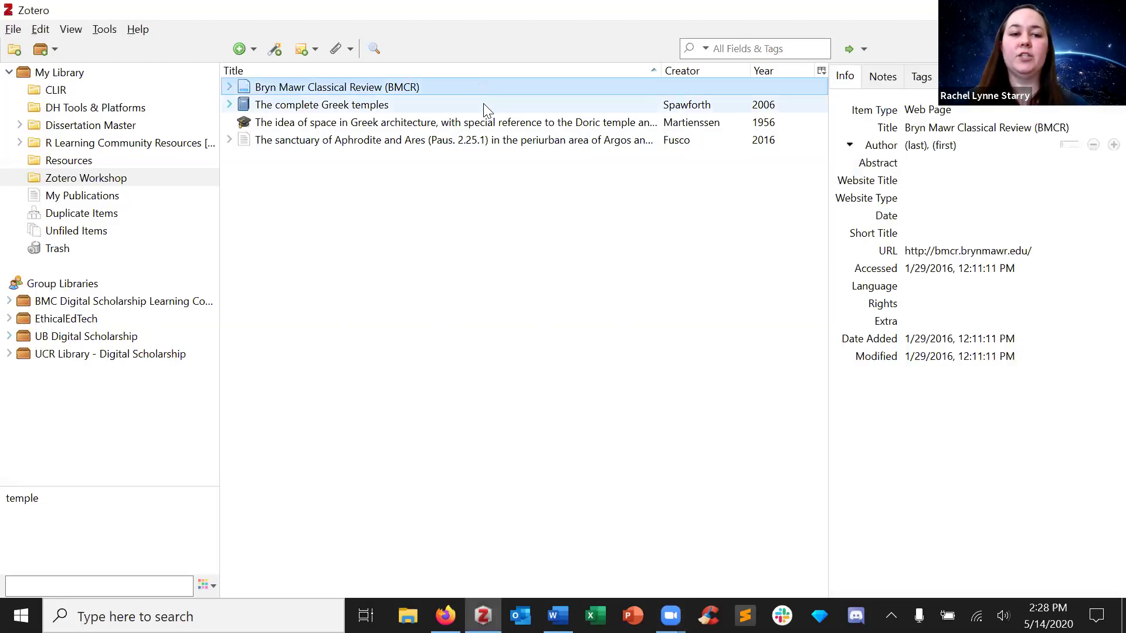
left_click(485, 106)
left_click(484, 123)
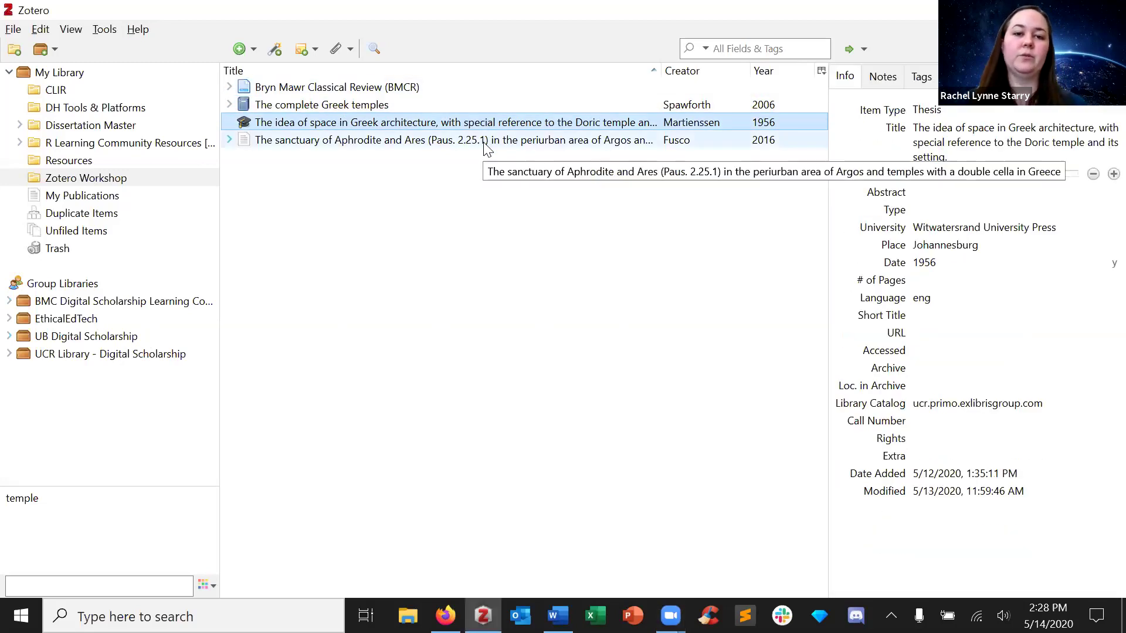
left_click(485, 141)
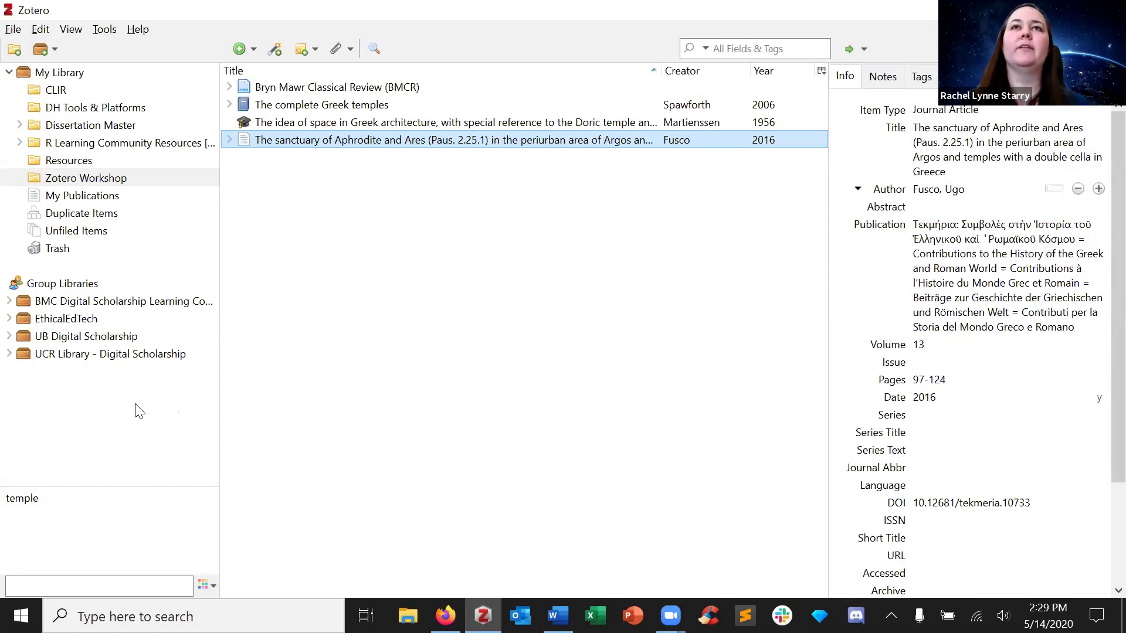
- Create a new top-level collection named "Test" in My Library
left_click(162, 186)
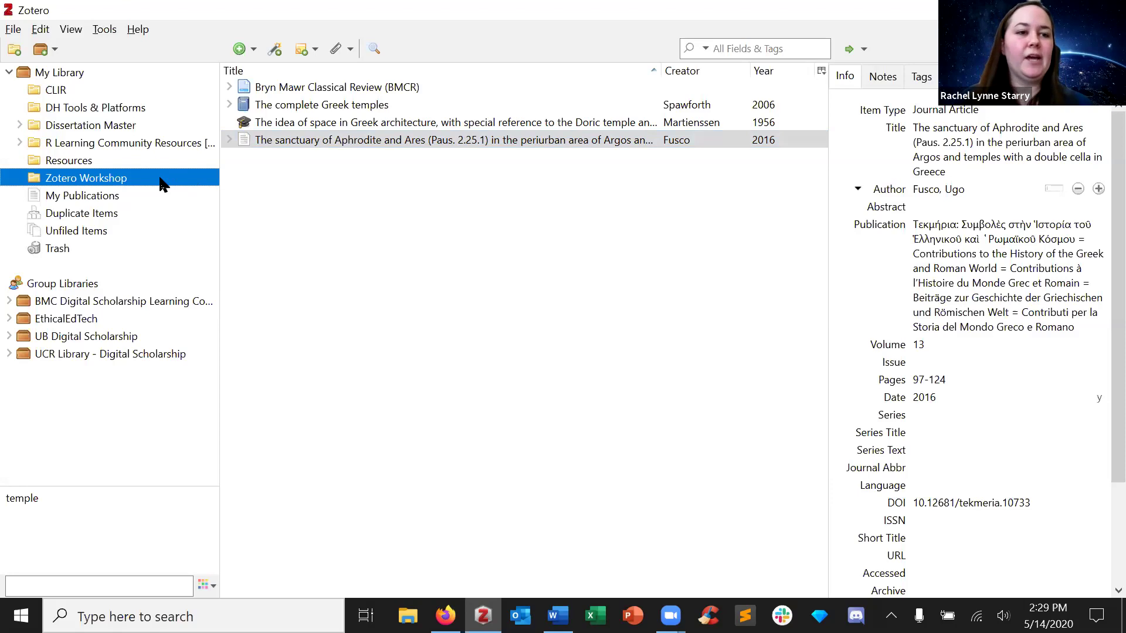
left_click(13, 56)
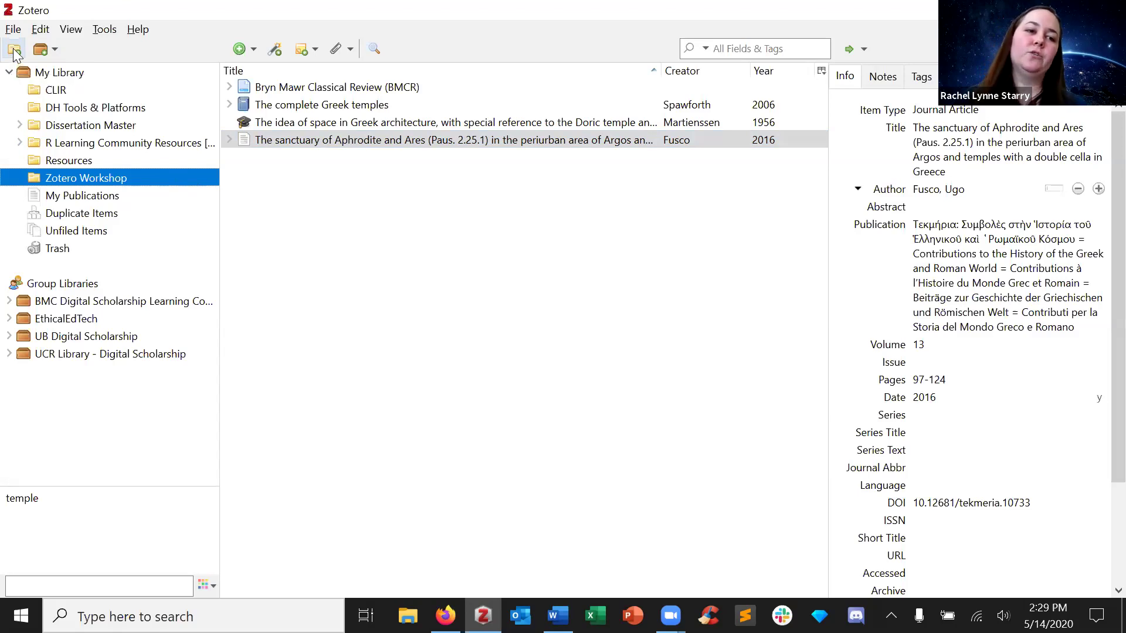
type("Test")
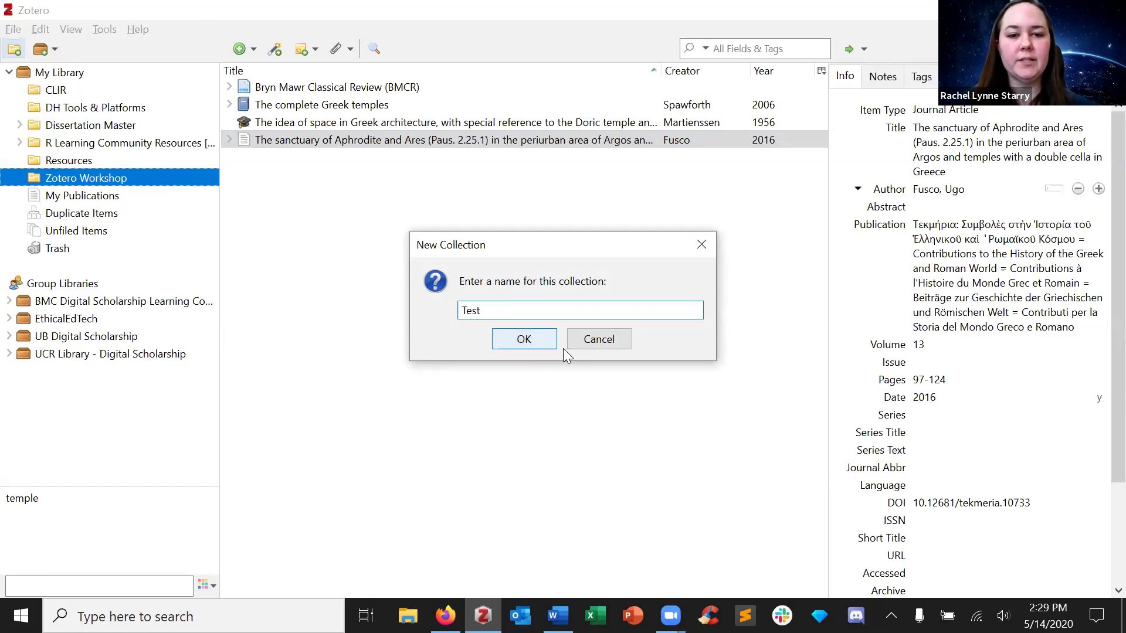
left_click(549, 341)
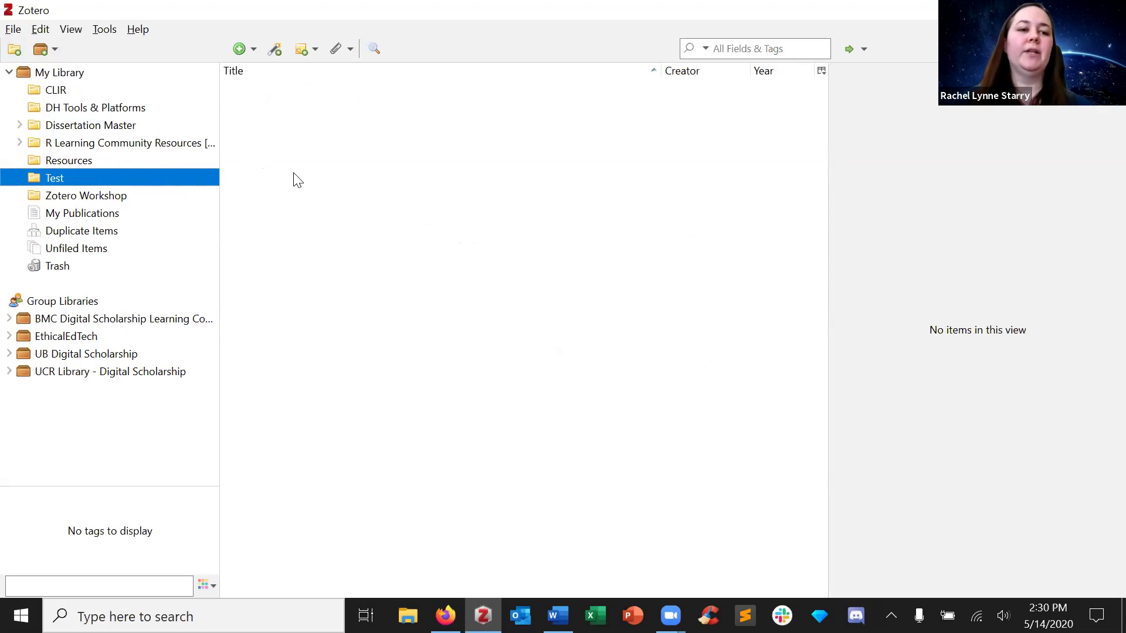
- Add "A Classical map of Asia Minor", "A Companion to Roman Architecture" and "A companion to Roman imperialism" from My Library to the Test collection and open it
left_click(96, 72)
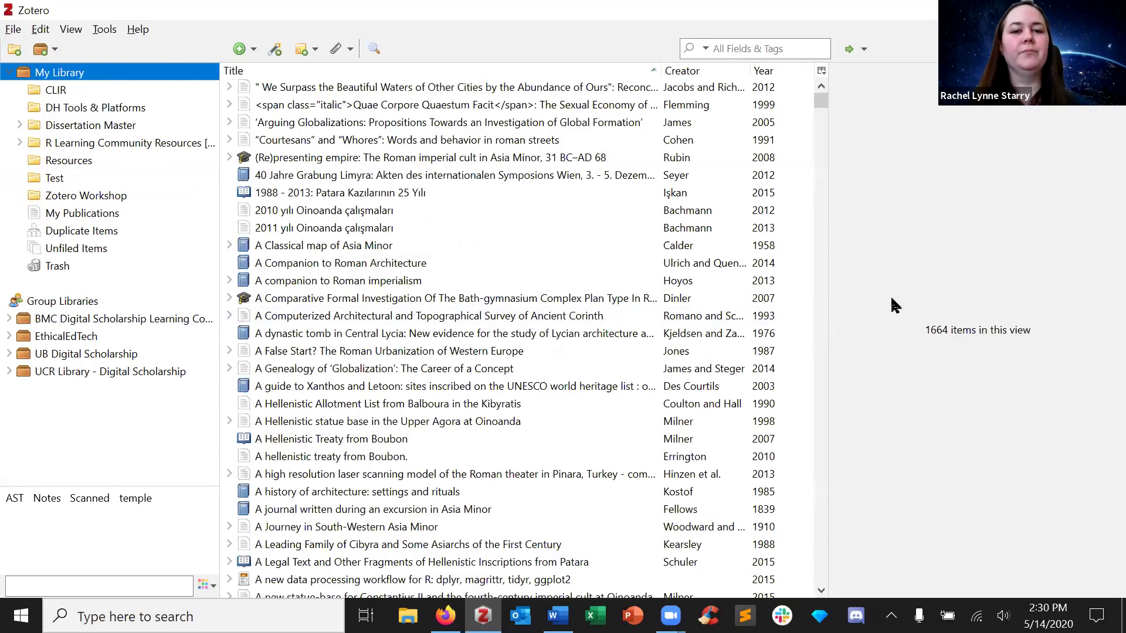
left_click(519, 254)
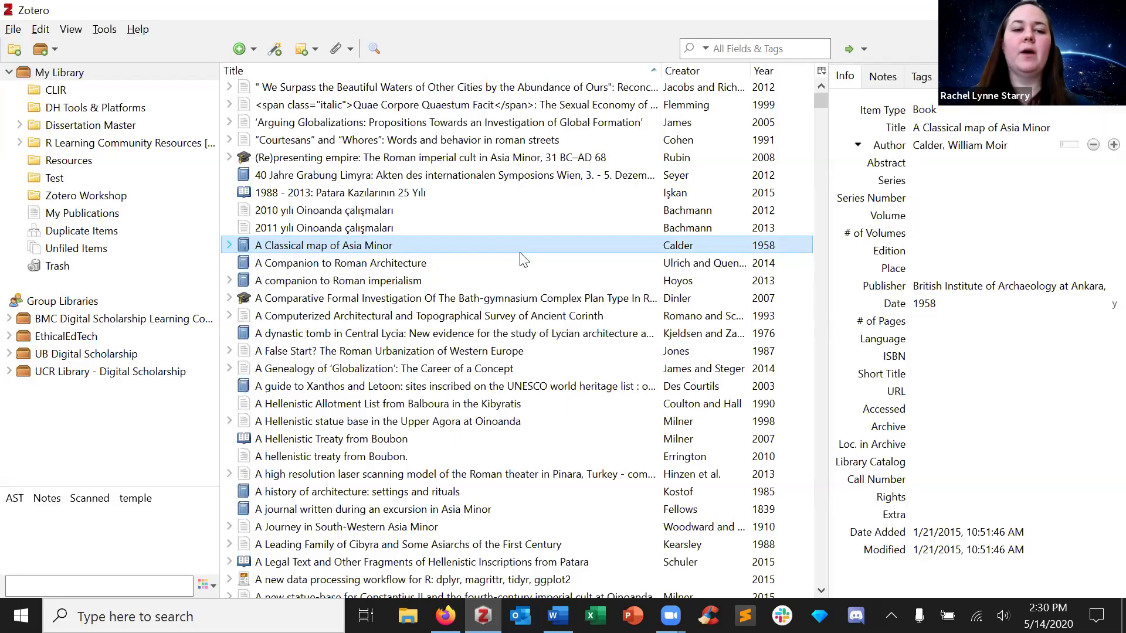
left_click(524, 281, "shift")
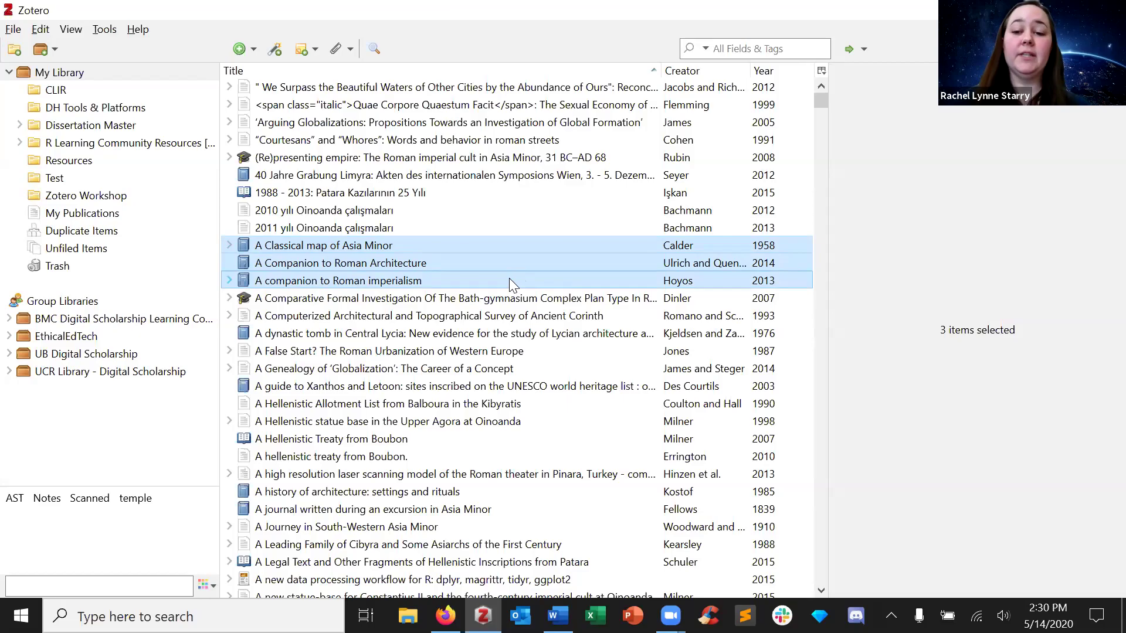
left_click_drag(510, 280, 129, 173)
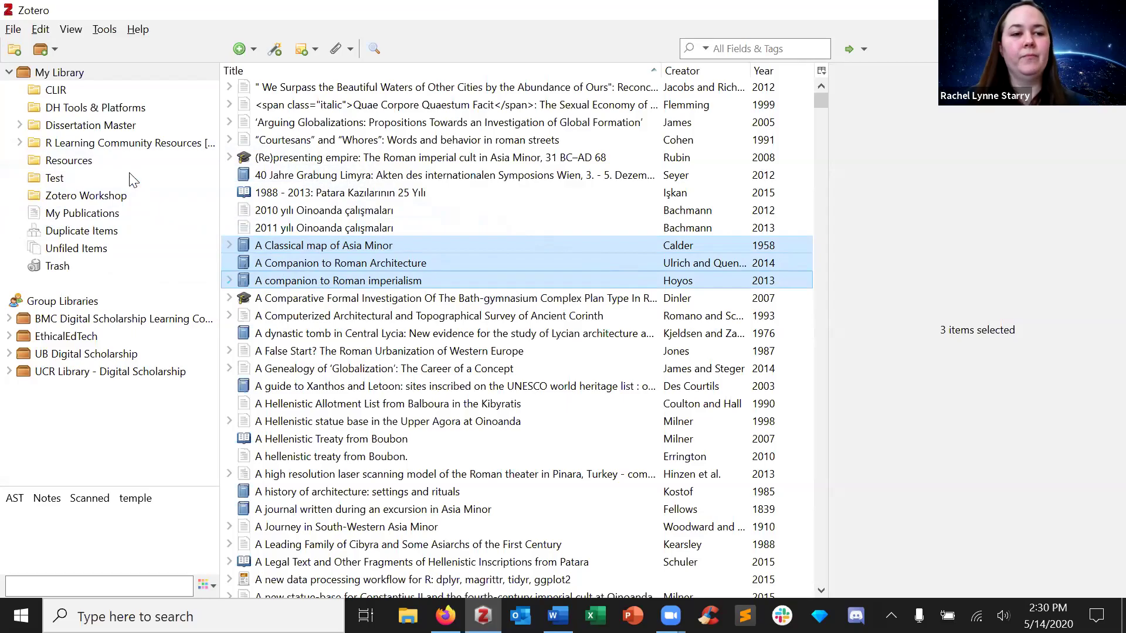
left_click(117, 178)
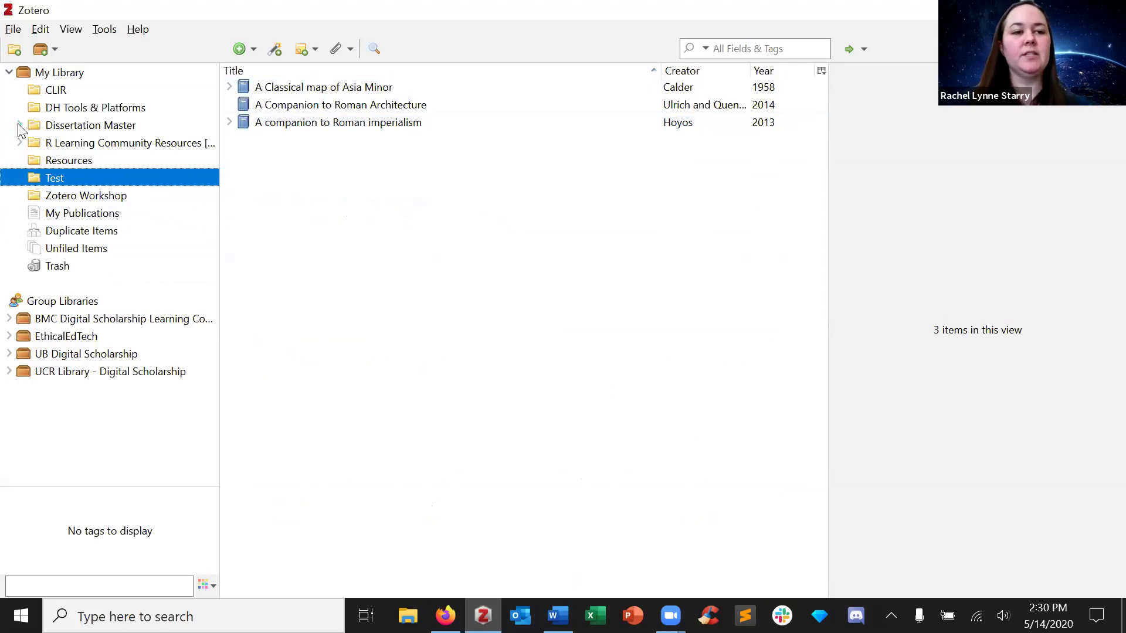
- Create a subcollection named "Sub-folder" inside the Test collection
right_click(72, 177)
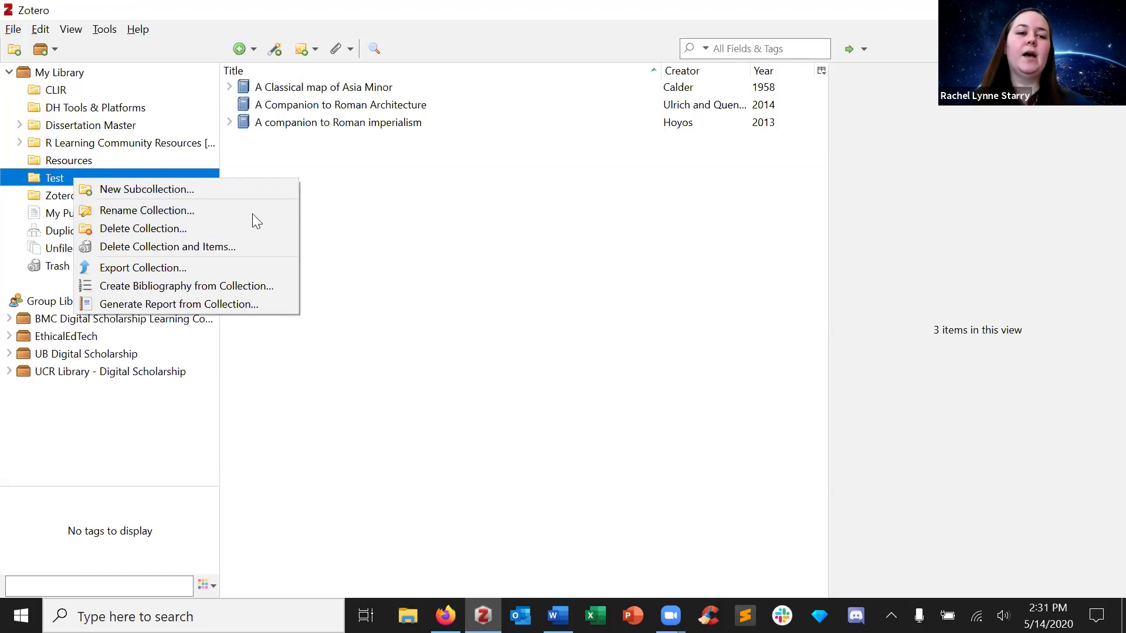
left_click(250, 191)
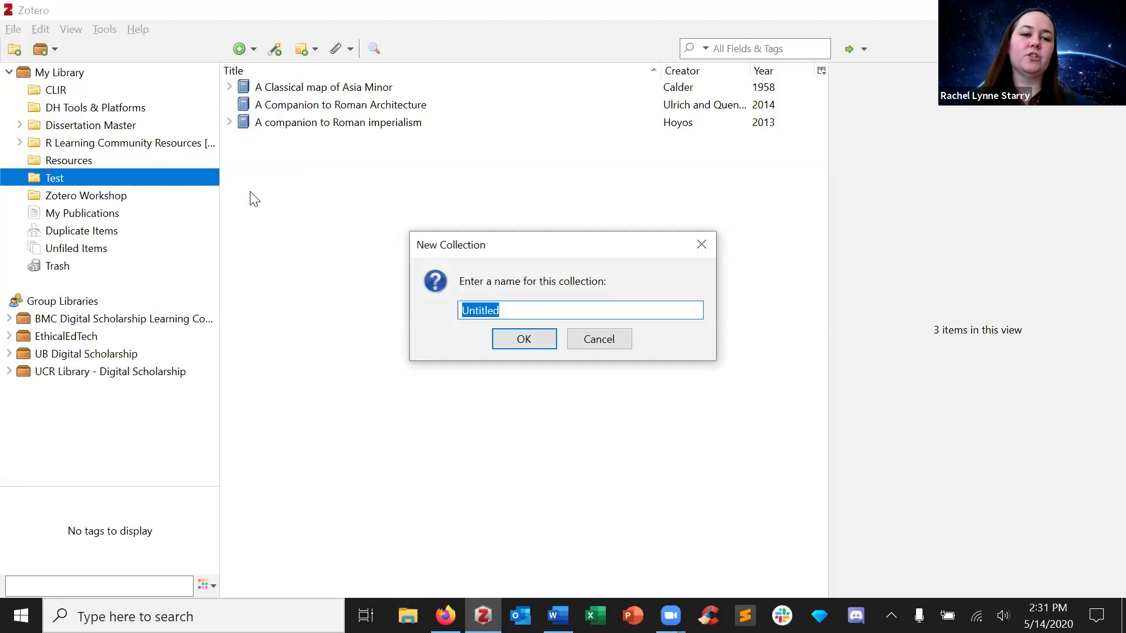
type("Su")
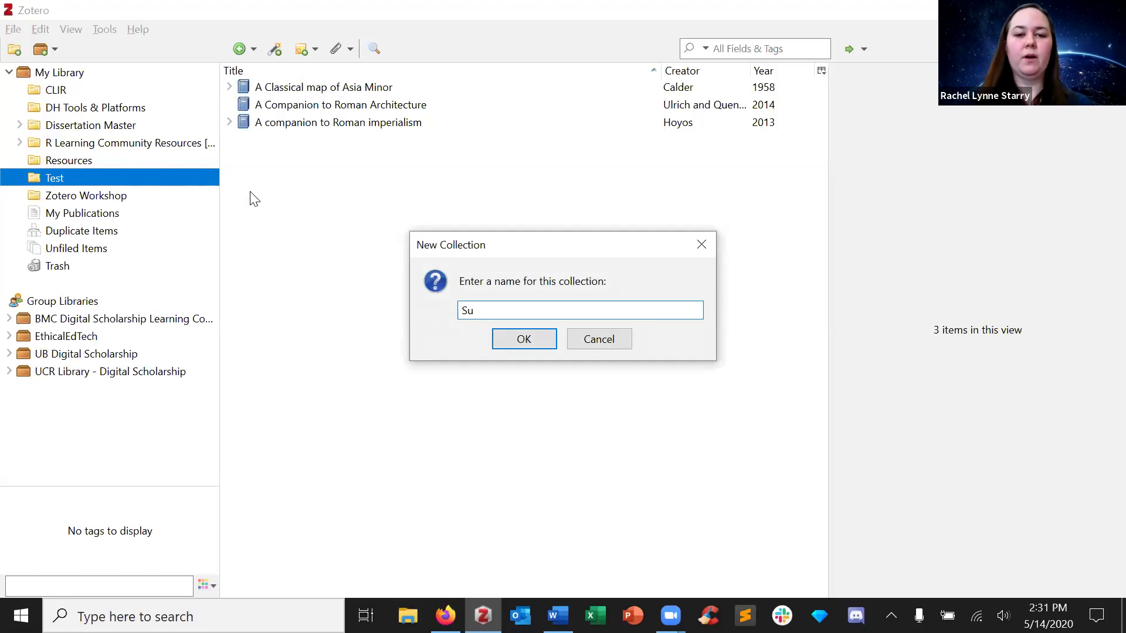
type("b-folder")
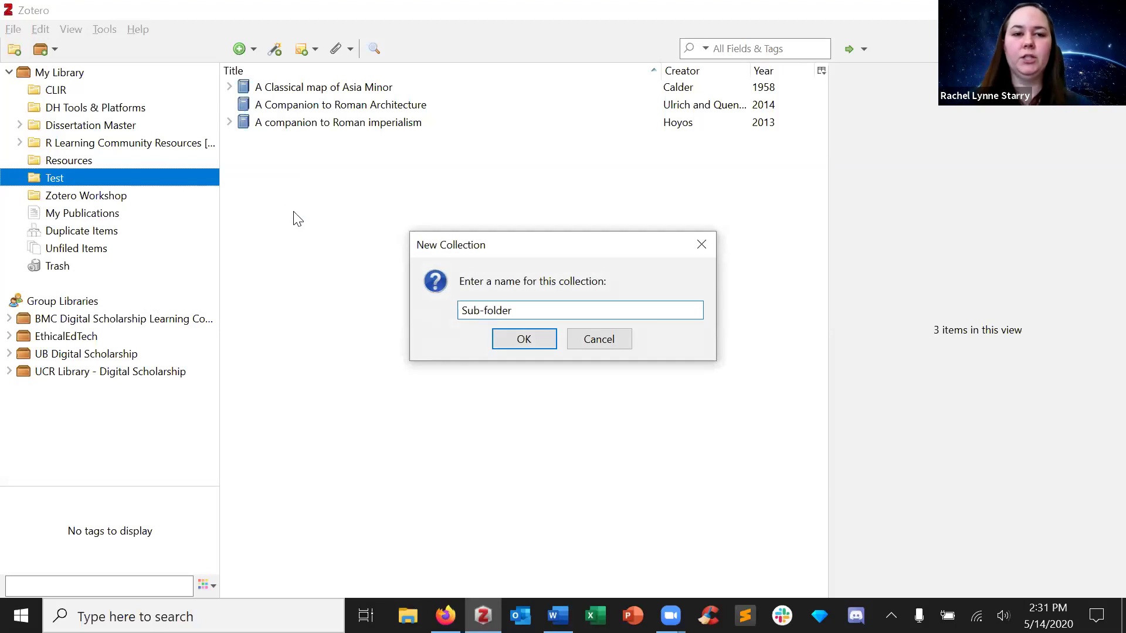
left_click(517, 340)
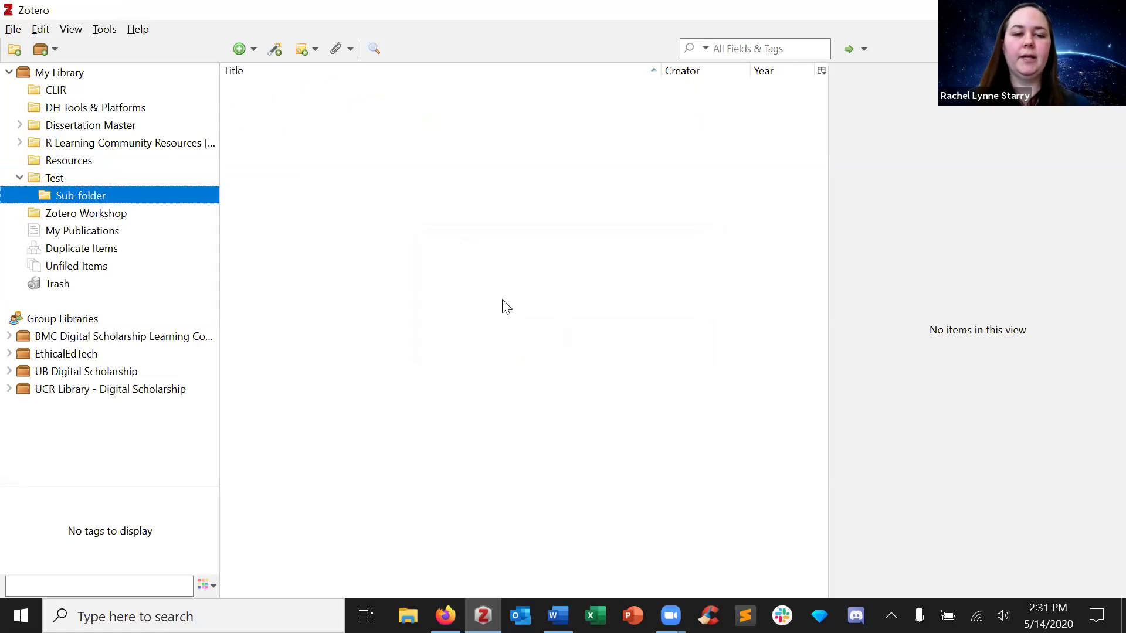
- Add "A companion to Roman imperialism" from the Test collection to its Sub-folder subcollection
left_click(104, 176)
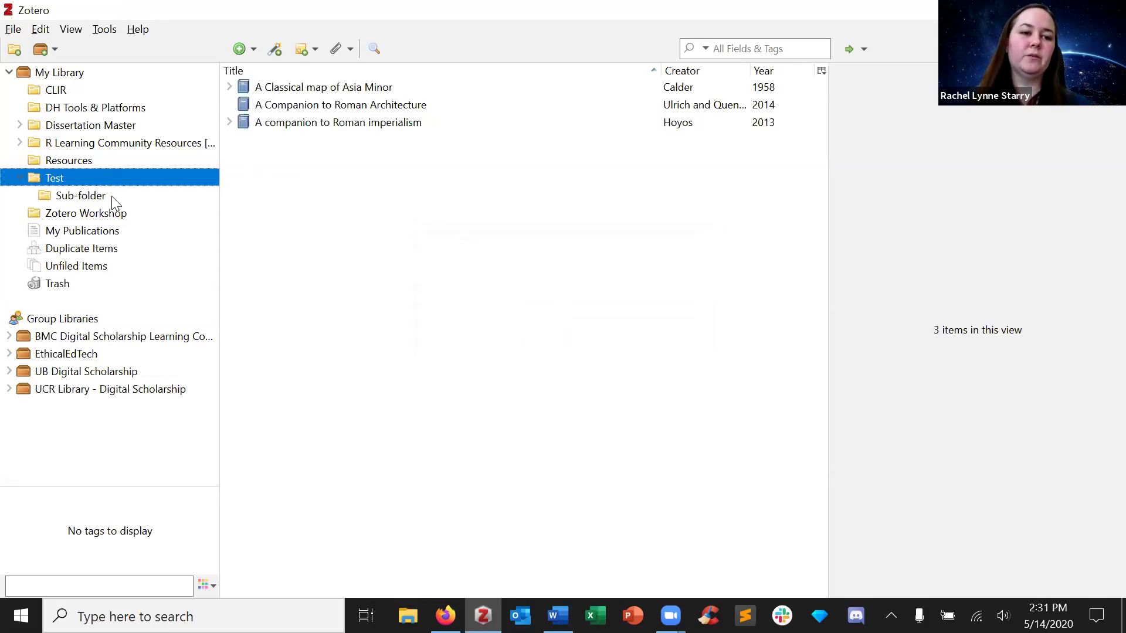
left_click(357, 121)
left_click_drag(350, 116, 108, 194)
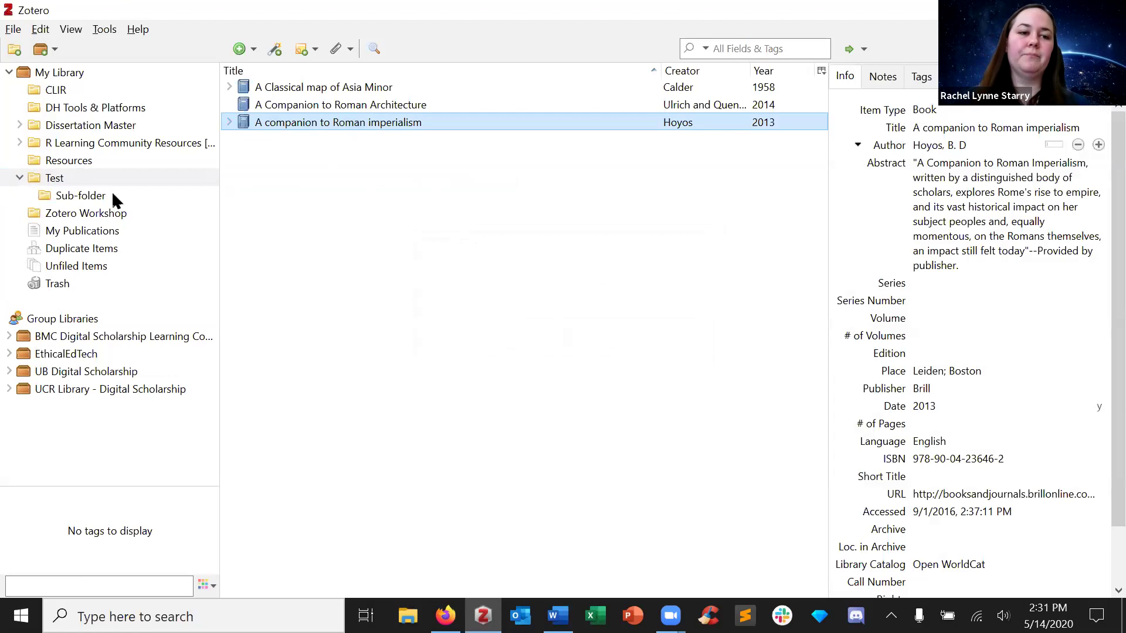
- Delete the Test collection without deleting the items it contains
left_click(102, 177)
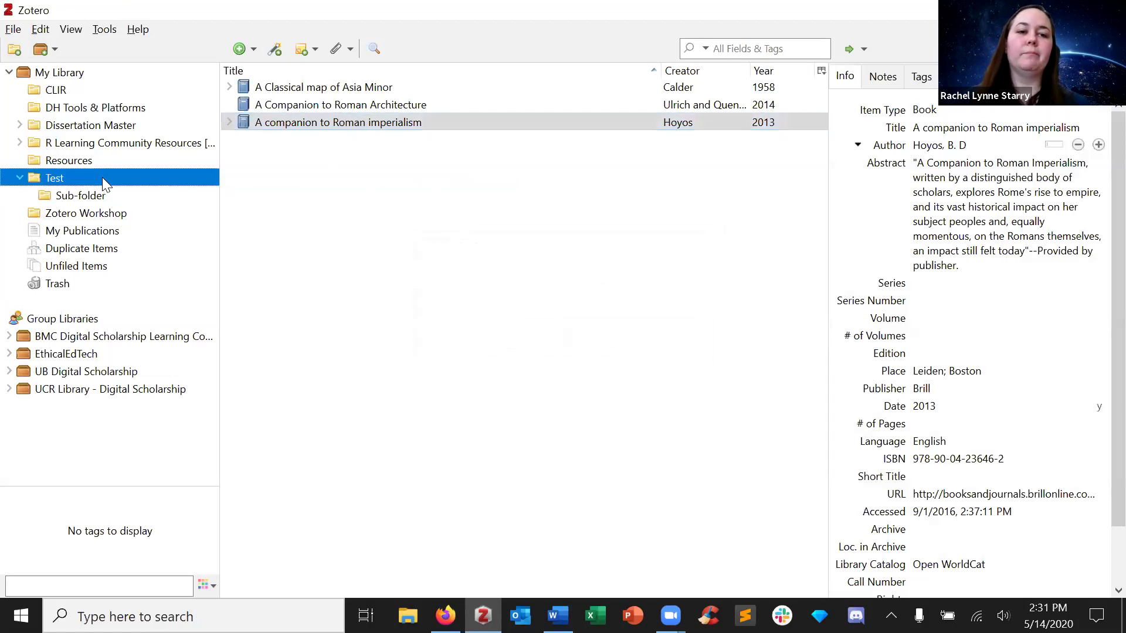
right_click(102, 178)
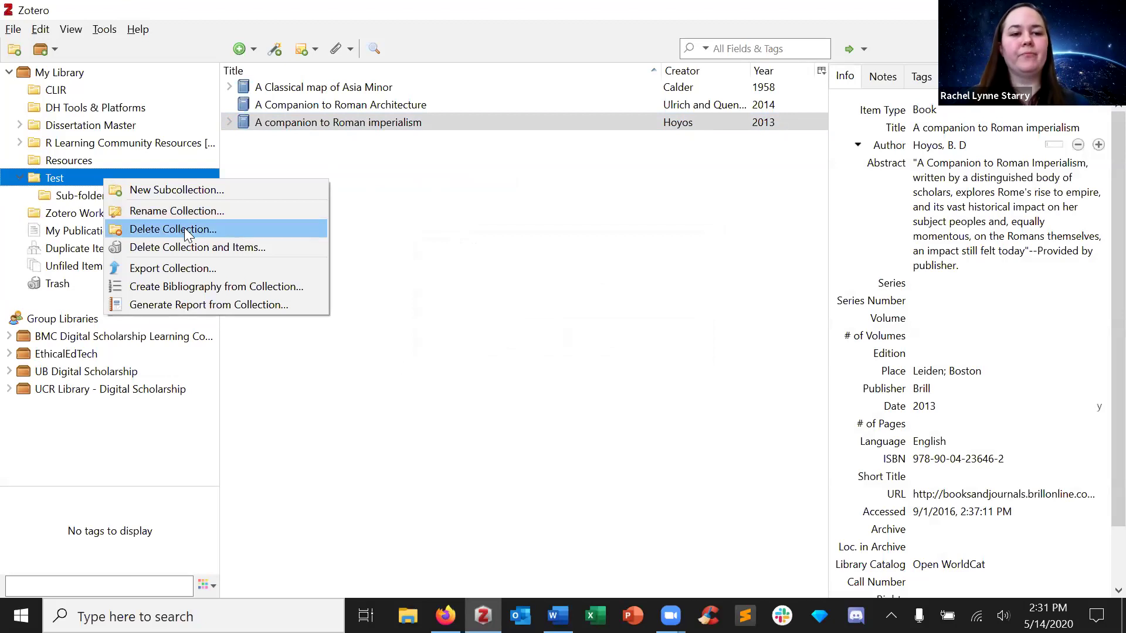
left_click(261, 229)
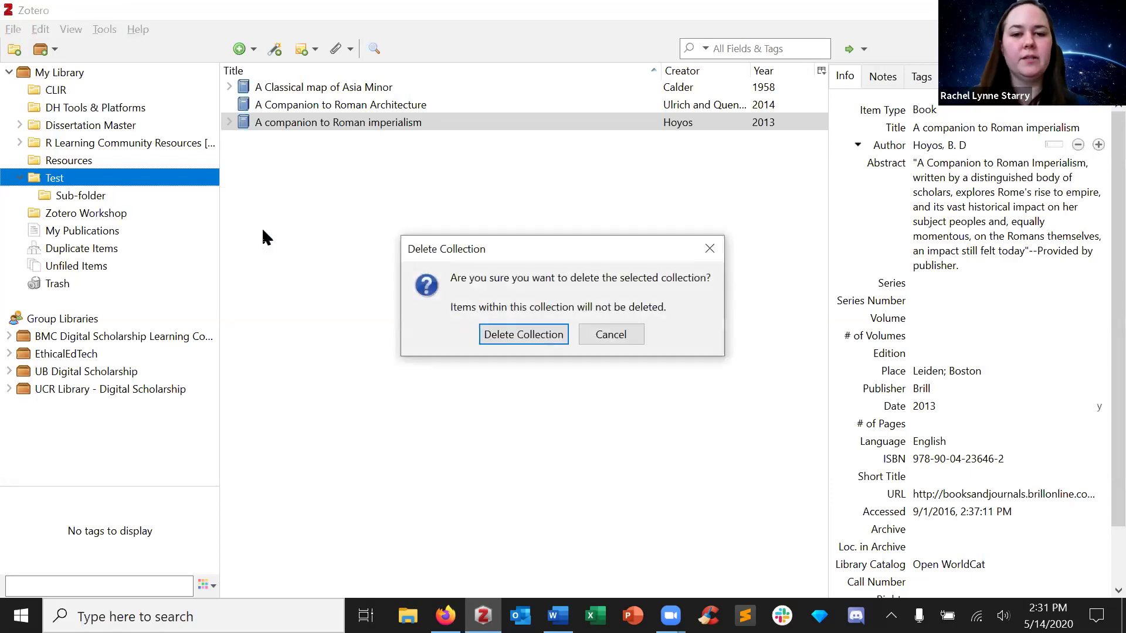
left_click(521, 338)
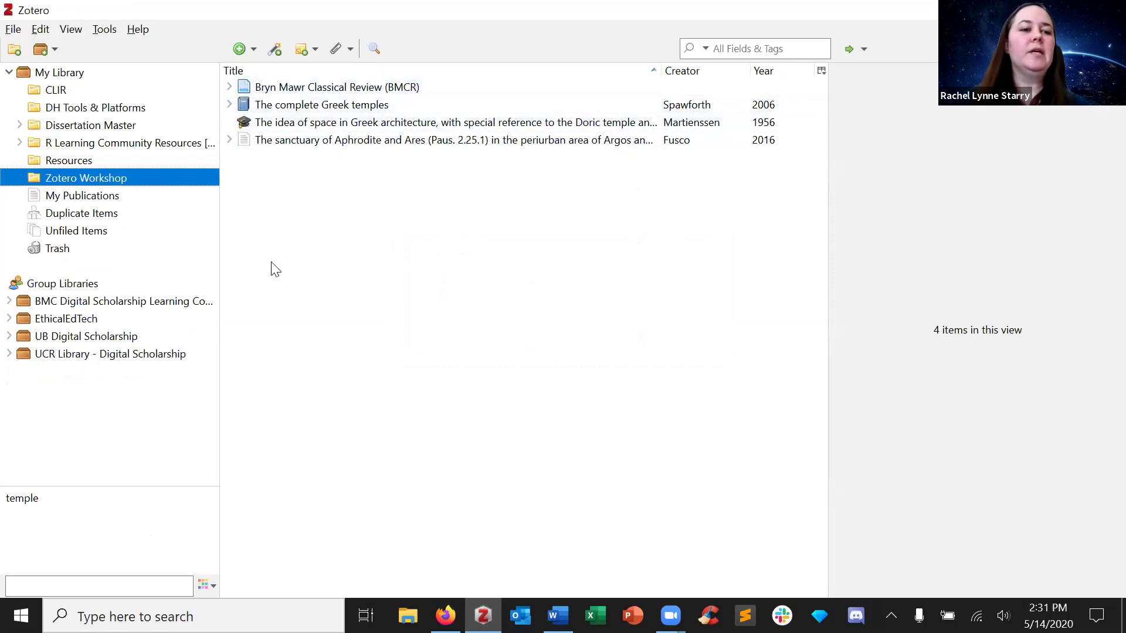
- Look through My Publications, Duplicate Items, Unfiled Items and Trash, examining the duplicate pairs "Armies and frontiers" and "Review of: Rome in the East"
left_click(143, 204)
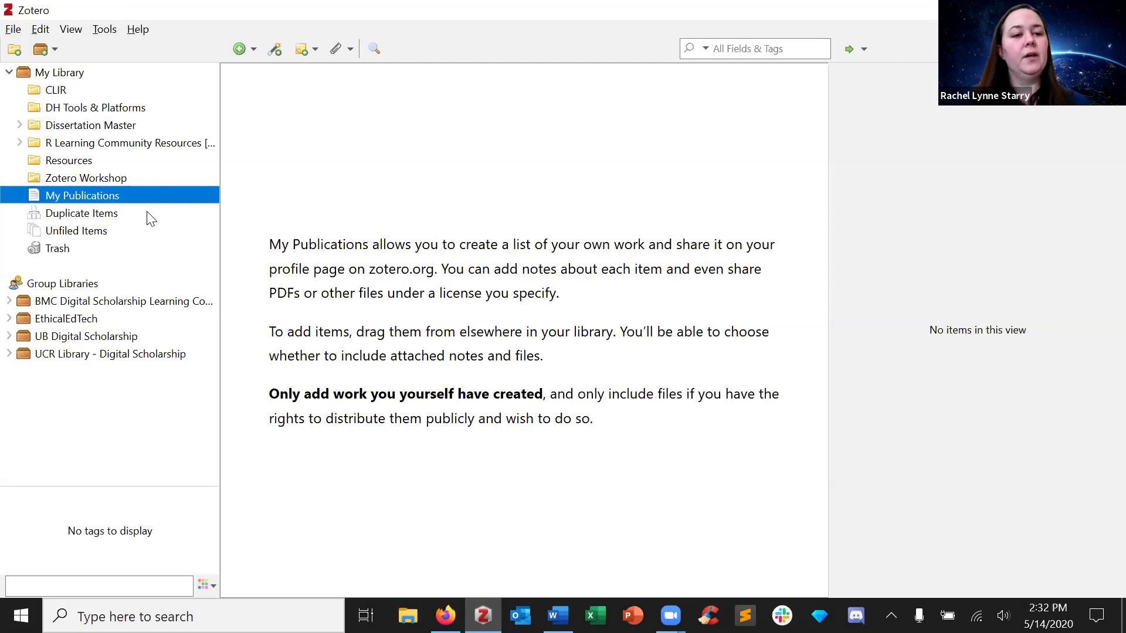
left_click(147, 213)
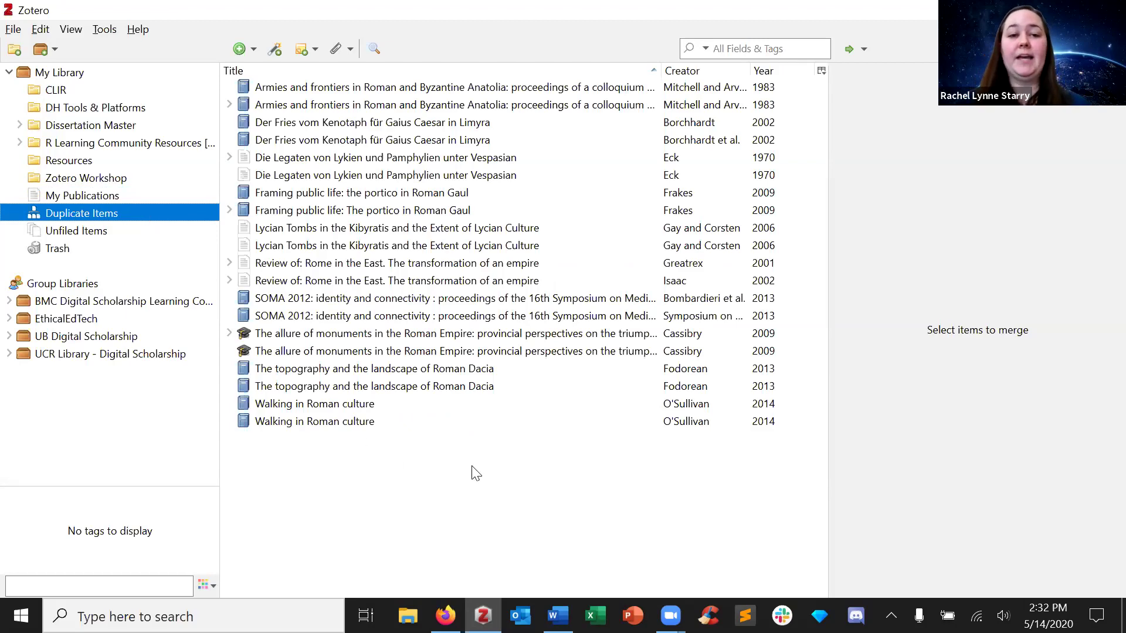
left_click(677, 88)
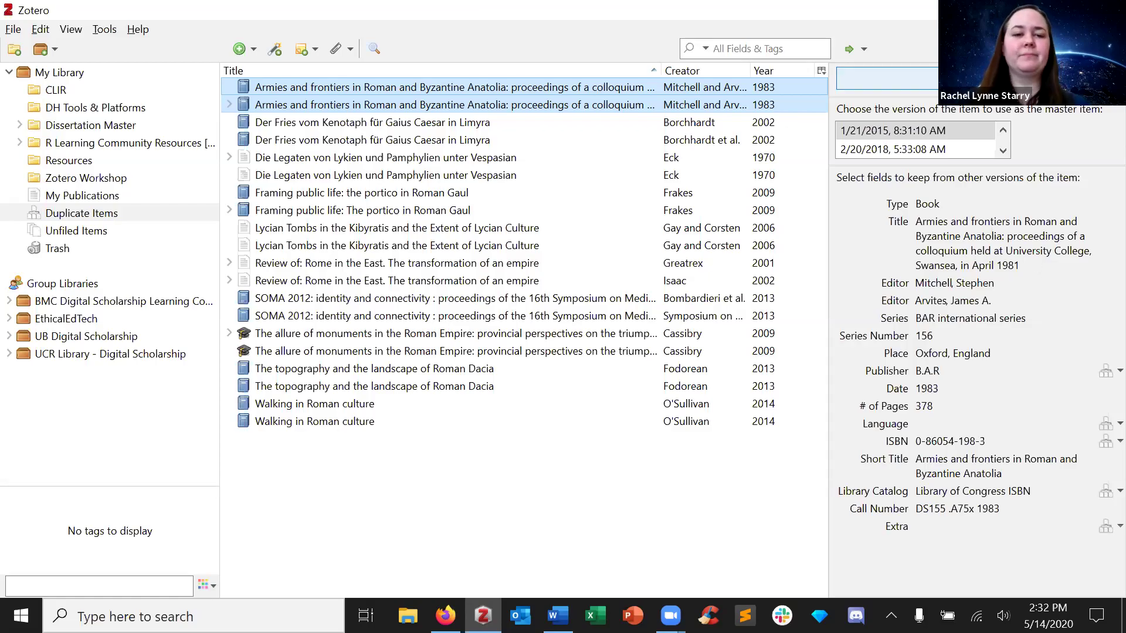
left_click(695, 279)
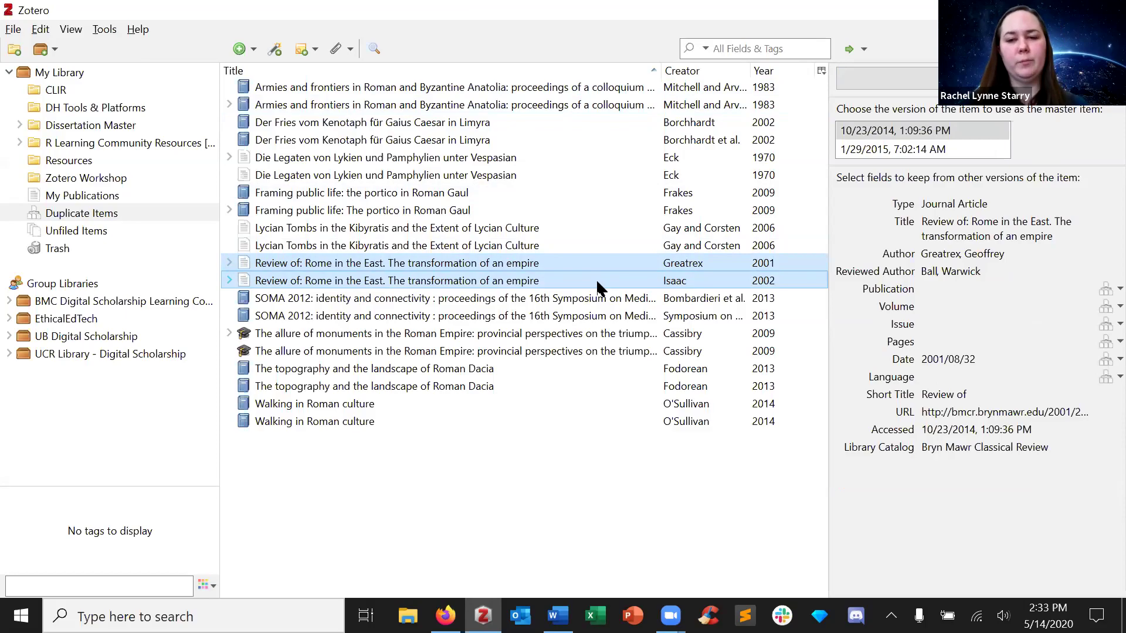
left_click(133, 229)
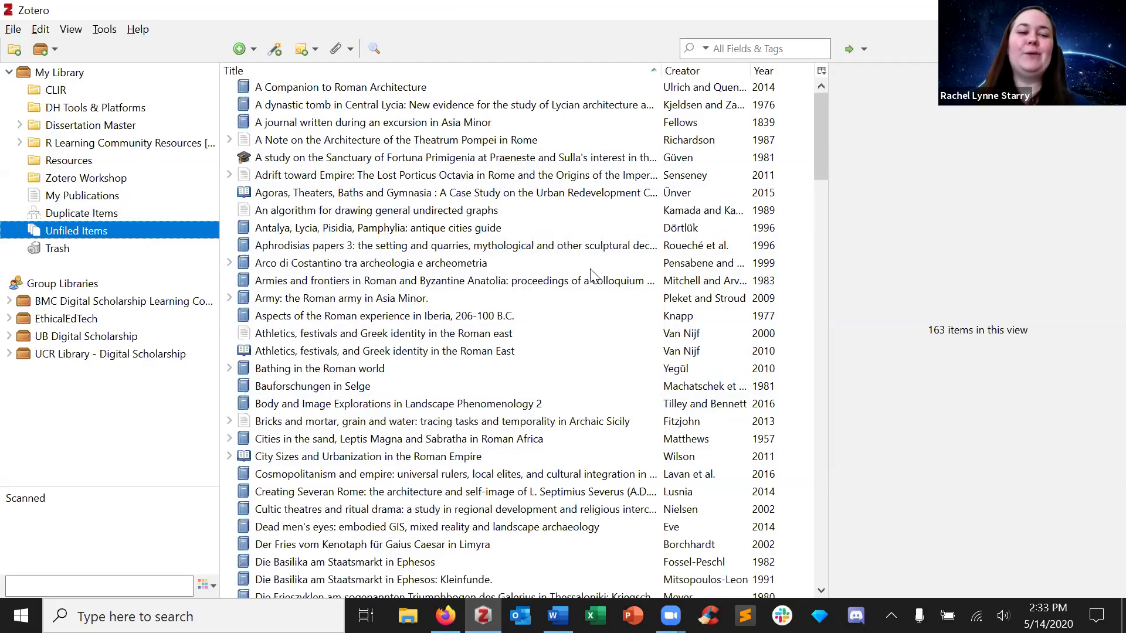
left_click(136, 258)
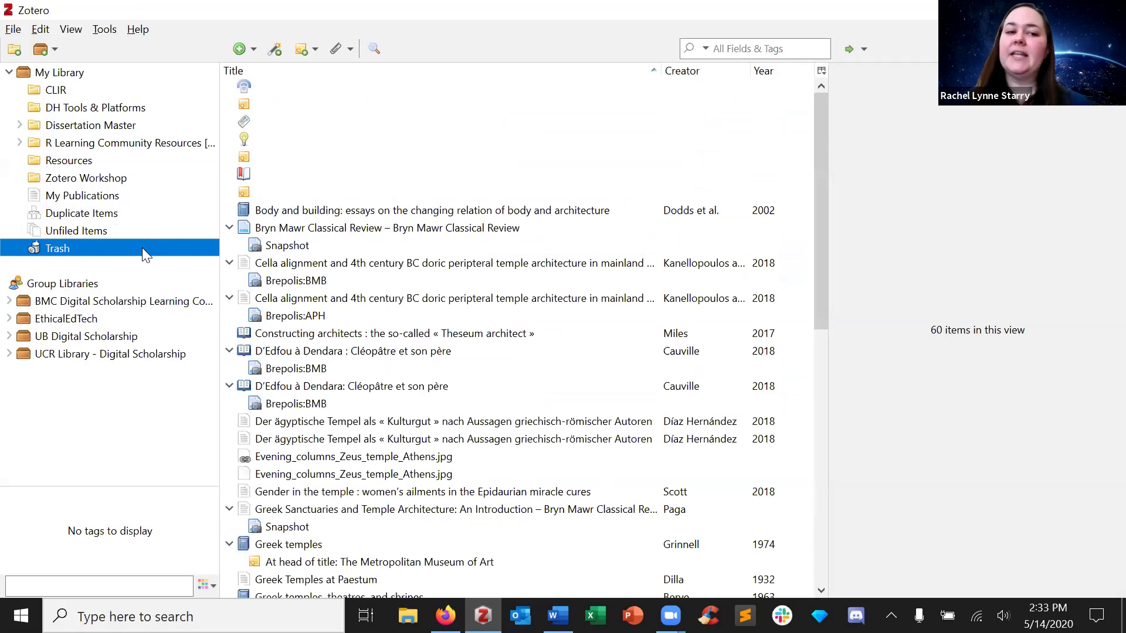
- Remove "The complete Greek temples" from the Zotero Workshop collection
left_click(144, 179)
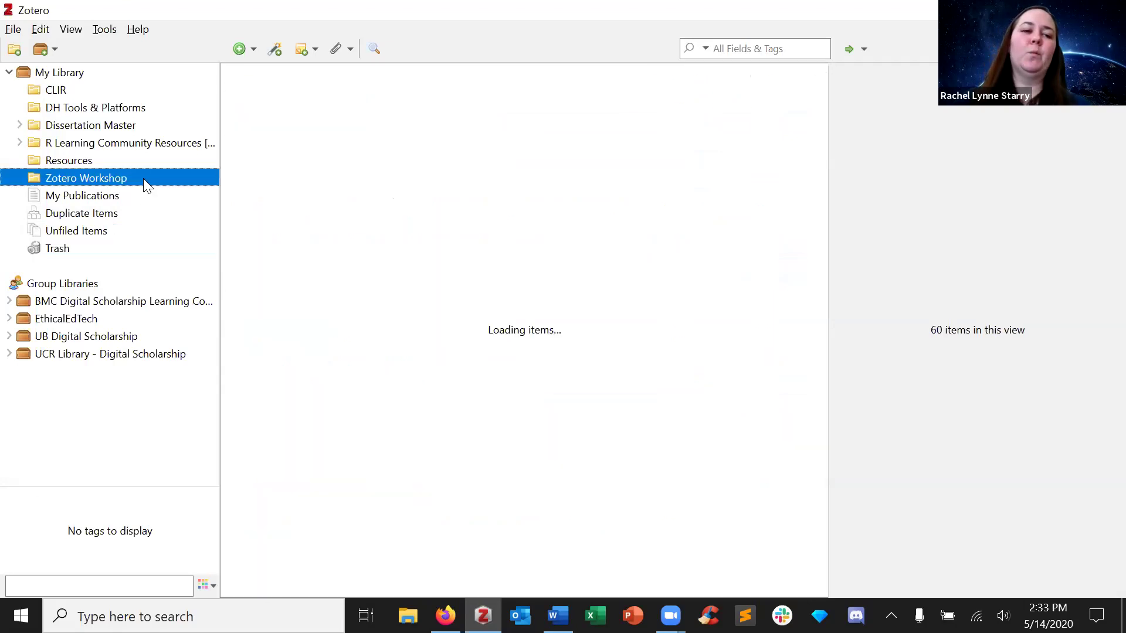
left_click(370, 105)
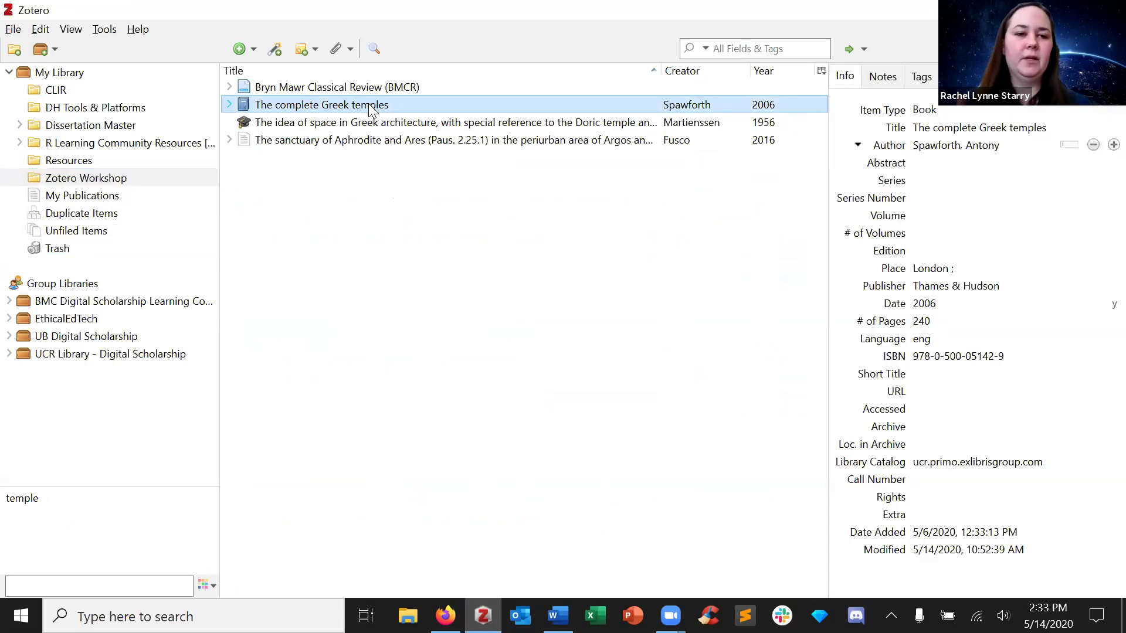
key("Delete")
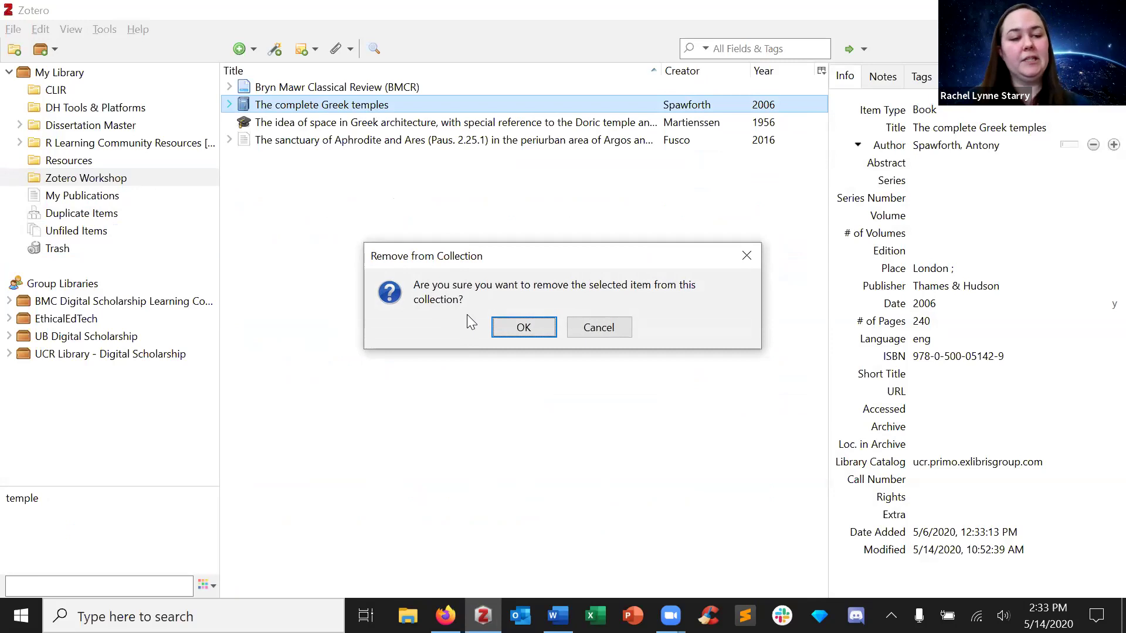
left_click(524, 330)
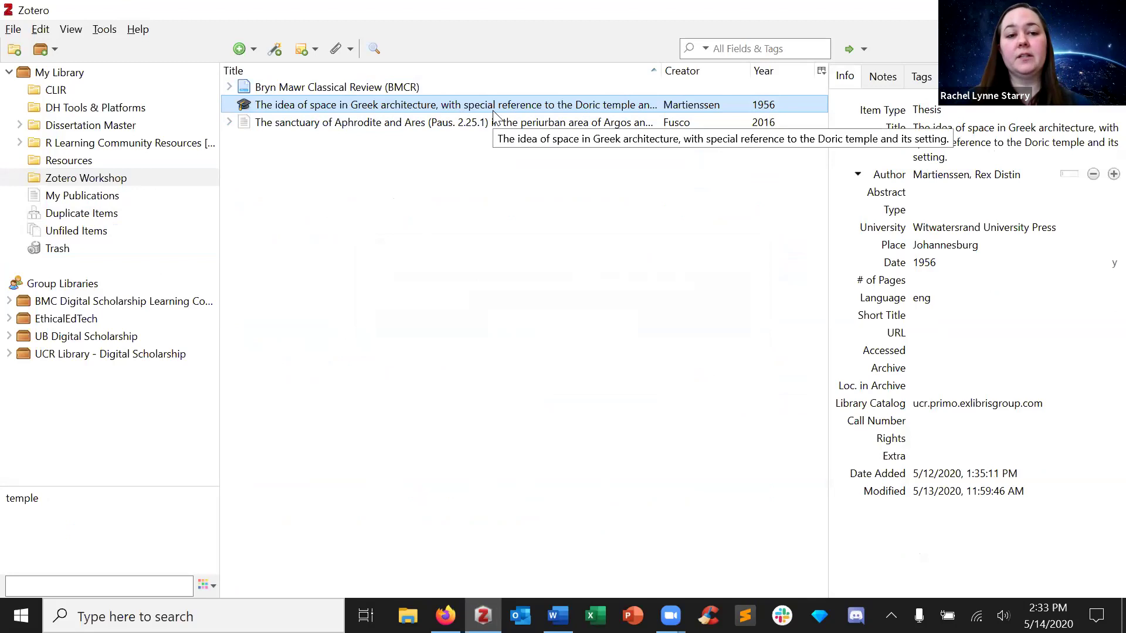
- Search My Library by the author's surname and add "The complete Greek temples" back to the Zotero Workshop collection
left_click(144, 69)
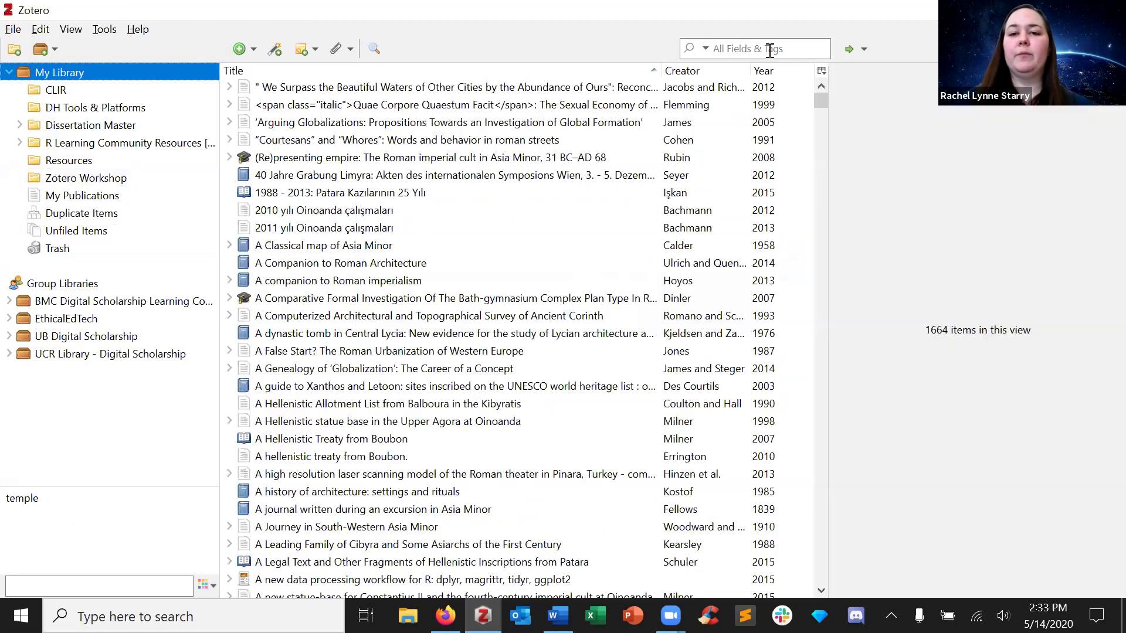
left_click(770, 50)
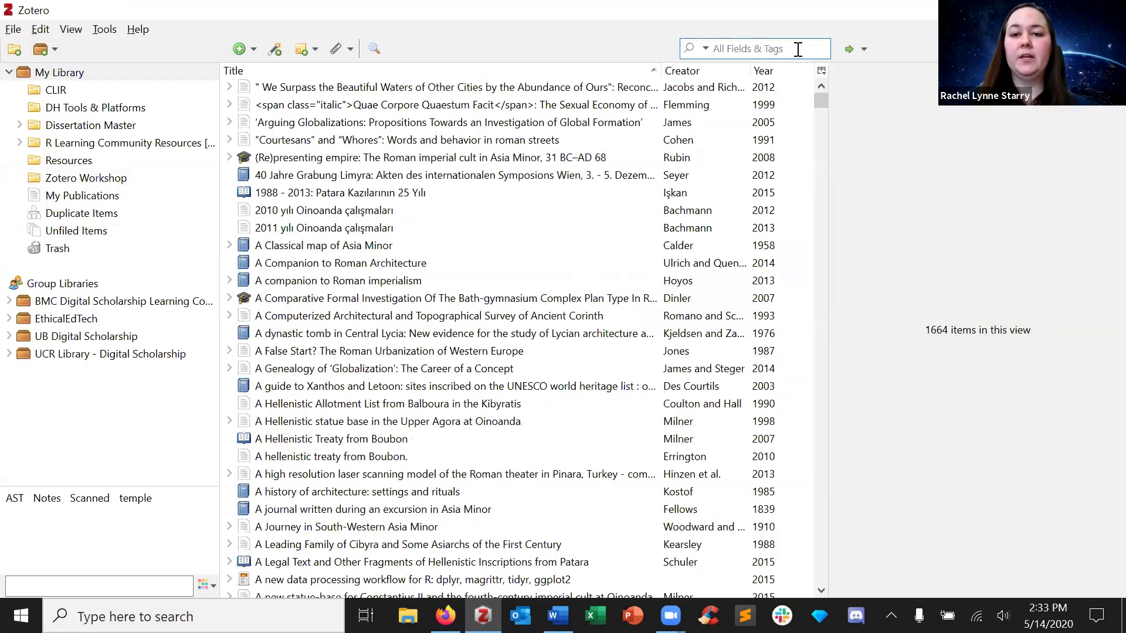
type("spawfor")
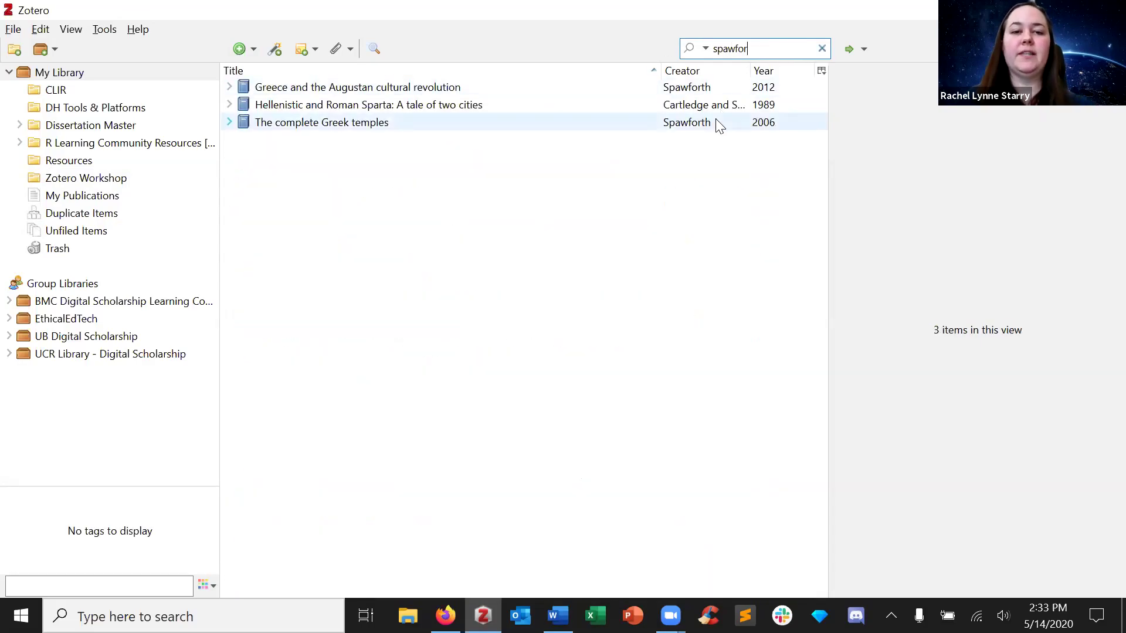
left_click(719, 124)
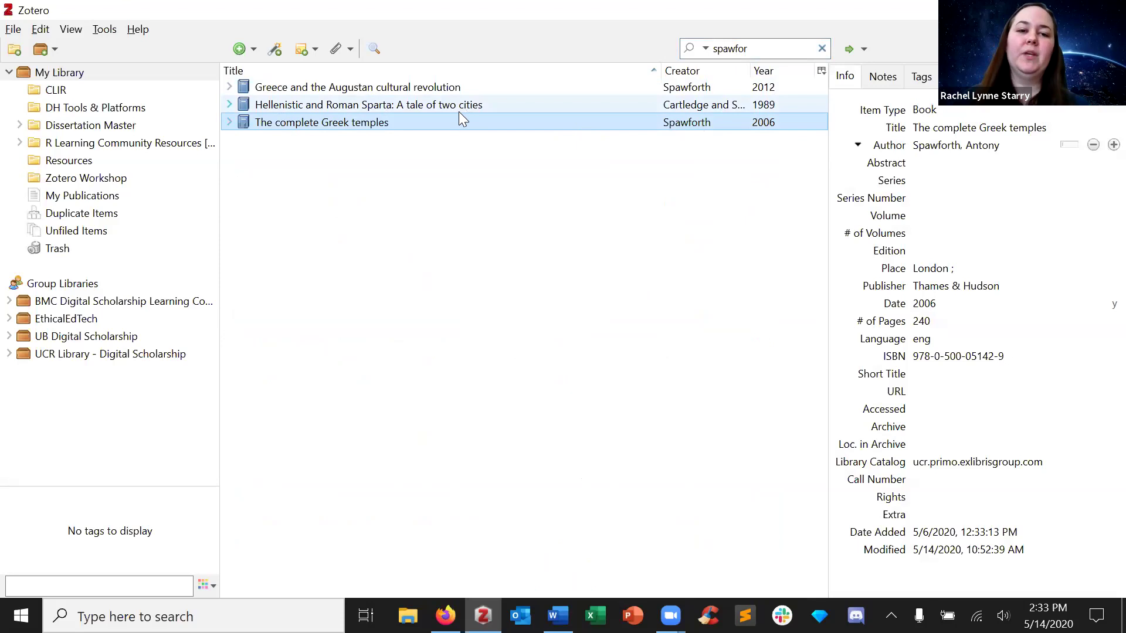
left_click_drag(452, 118, 118, 179)
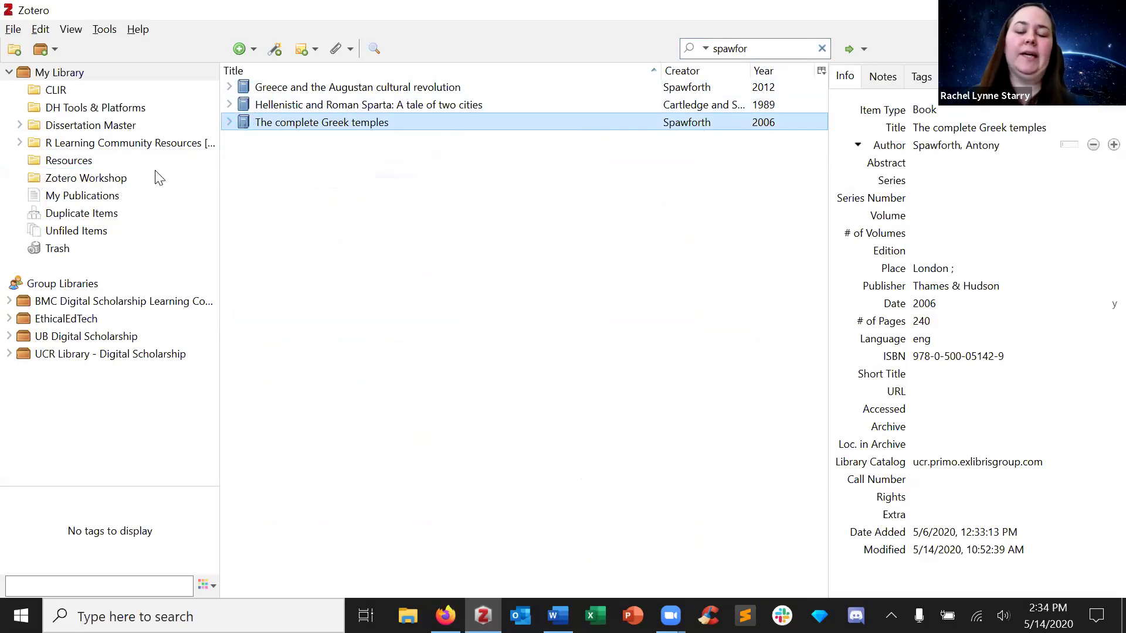
left_click(114, 177)
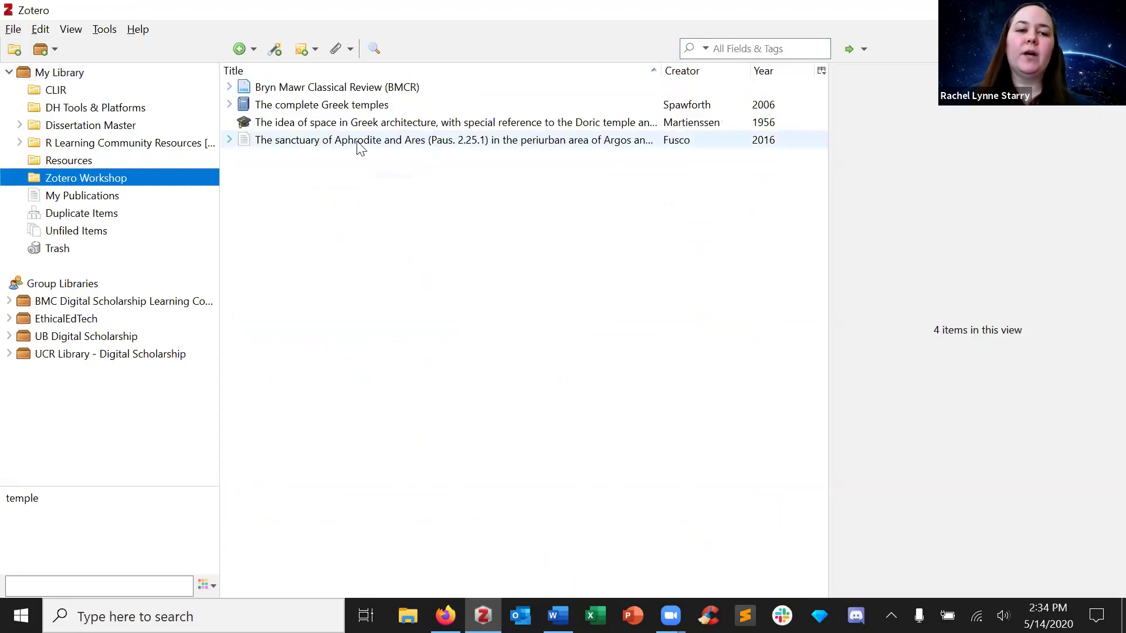
- Review the removal options for "The complete Greek temples" and examine "D'Edfou à Dendara: Cléopâtre et son père" in the Trash
left_click(384, 107)
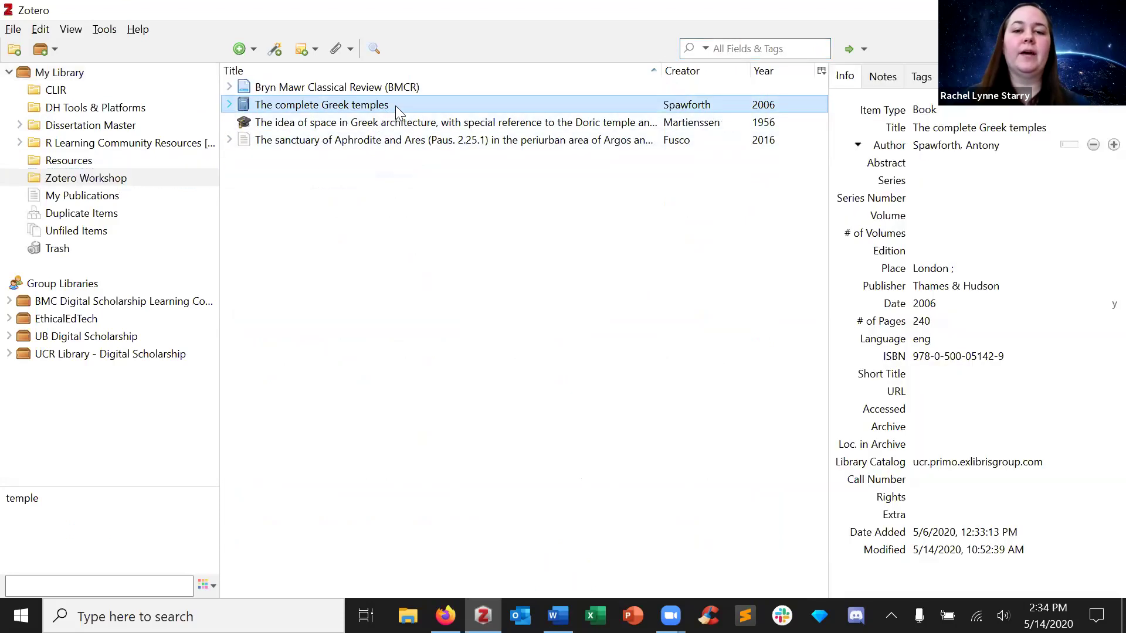
right_click(396, 108)
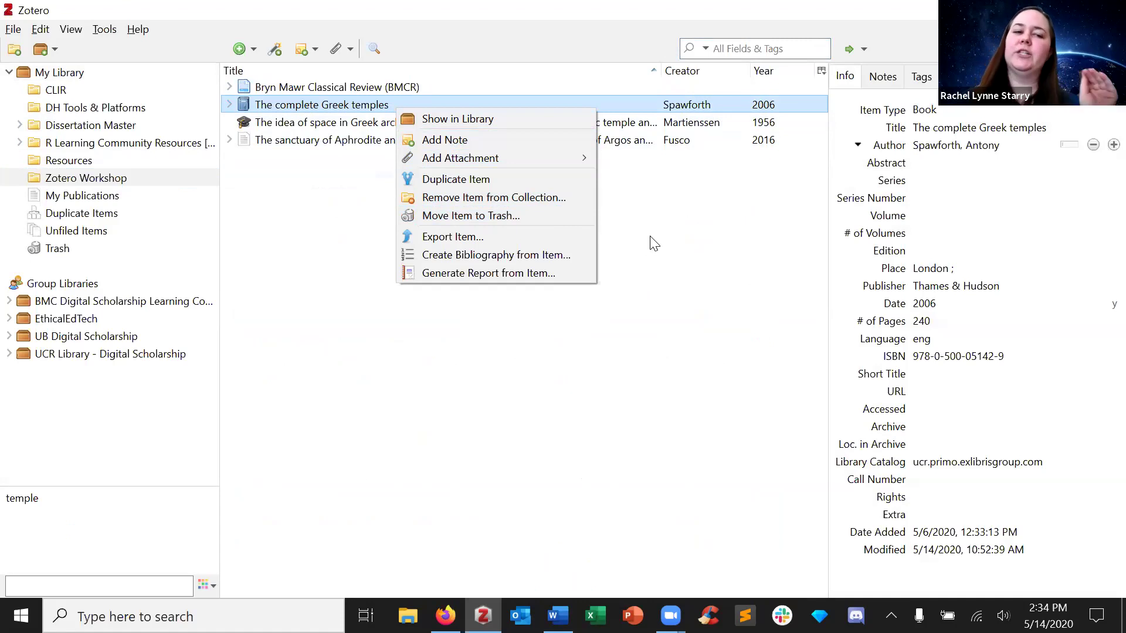
left_click(660, 258)
left_click(94, 251)
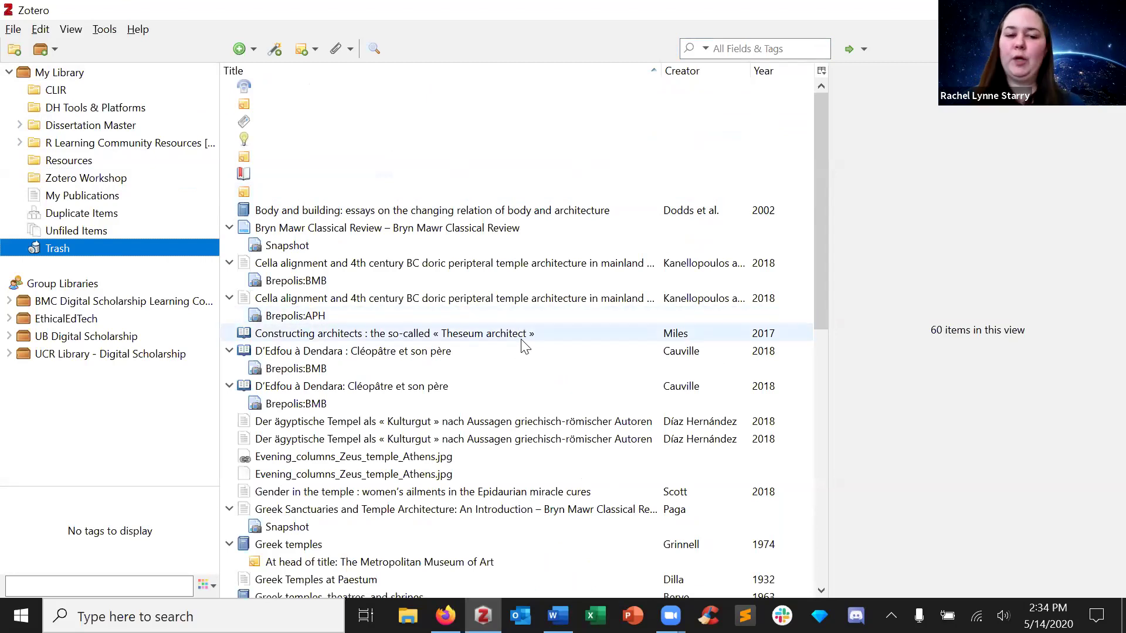
left_click(513, 388)
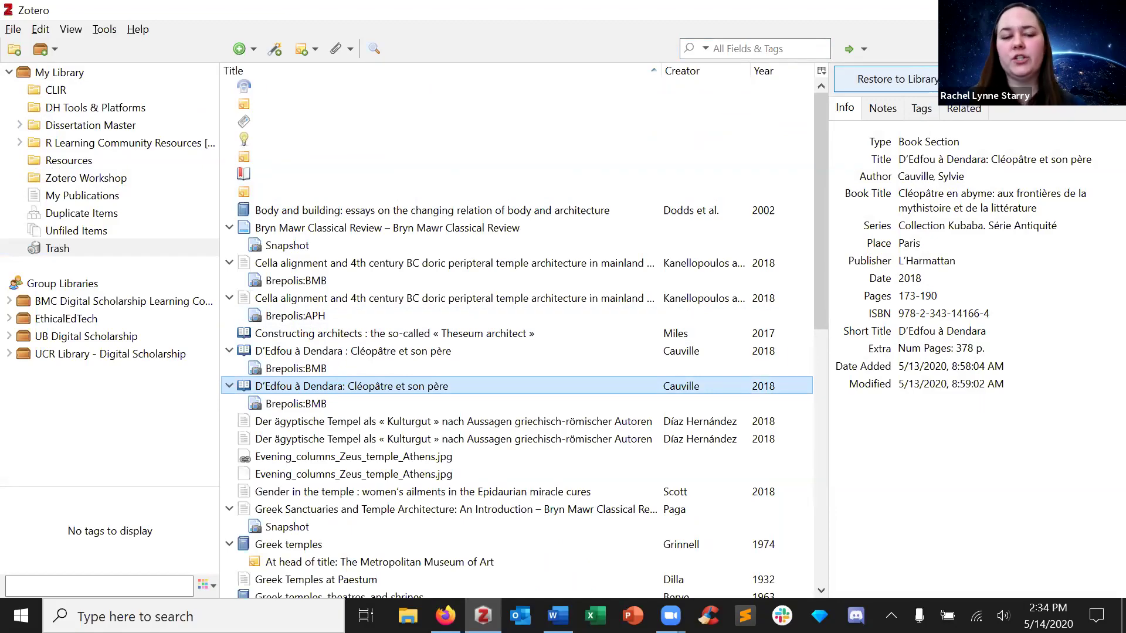
- Compare the item types and metadata of the web page, book and thesis entries in the Zotero Workshop collection
left_click(143, 178)
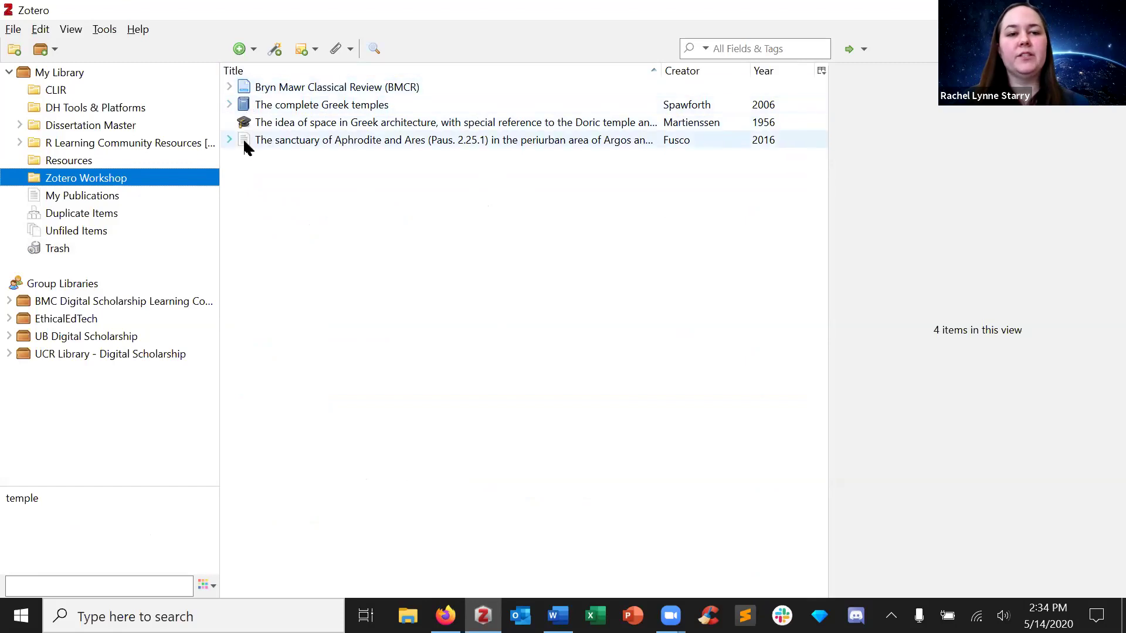
left_click(282, 93)
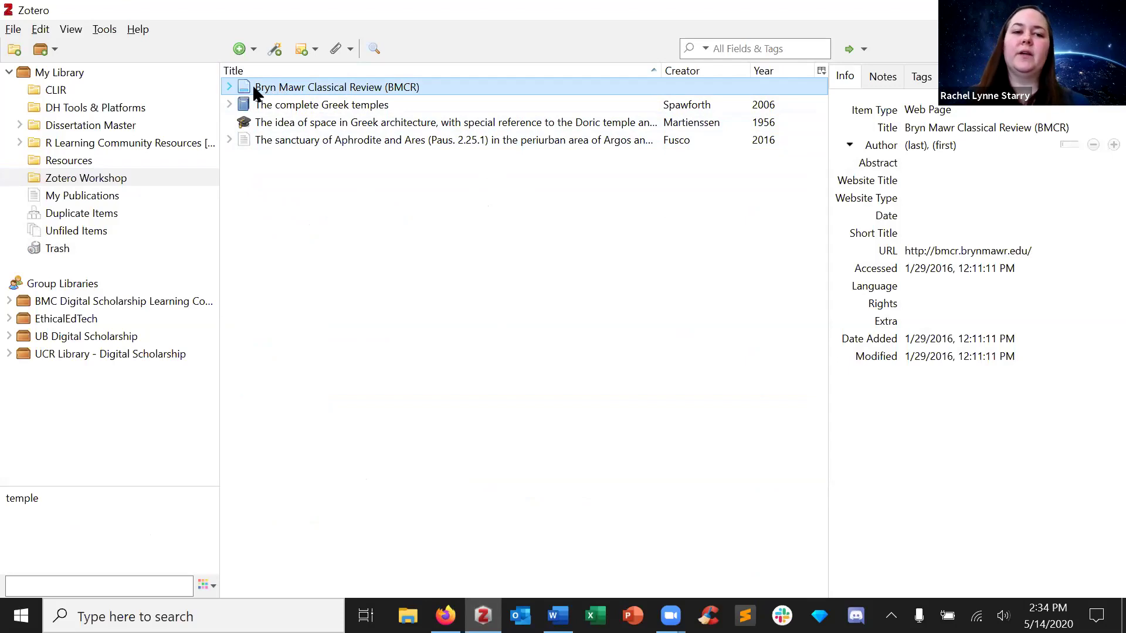
left_click(944, 145)
key("Escape")
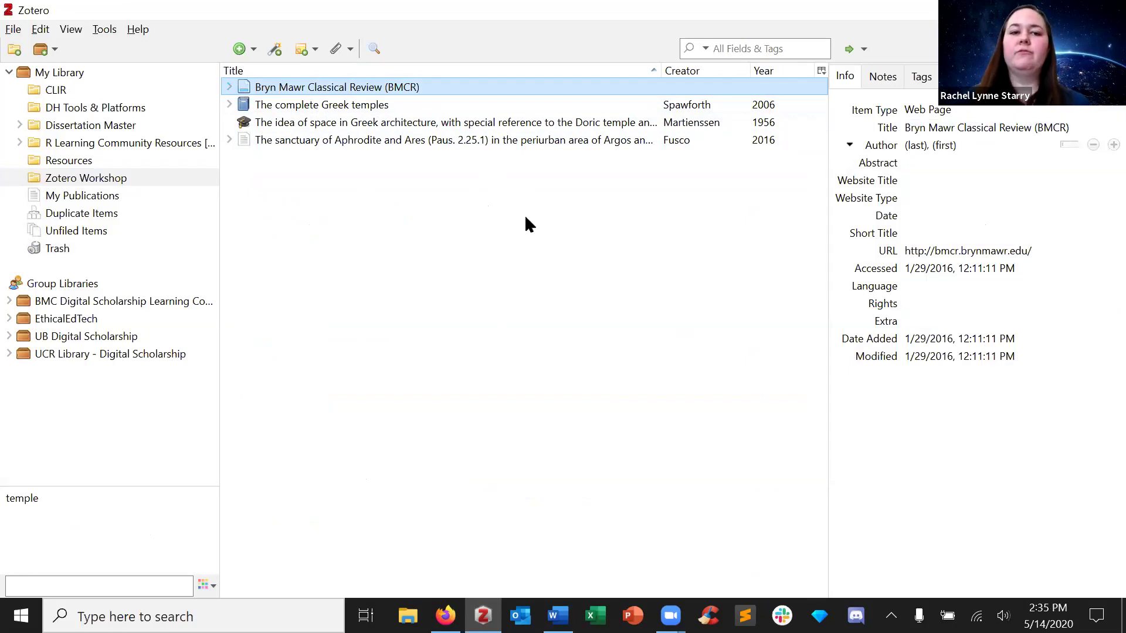
left_click(412, 103)
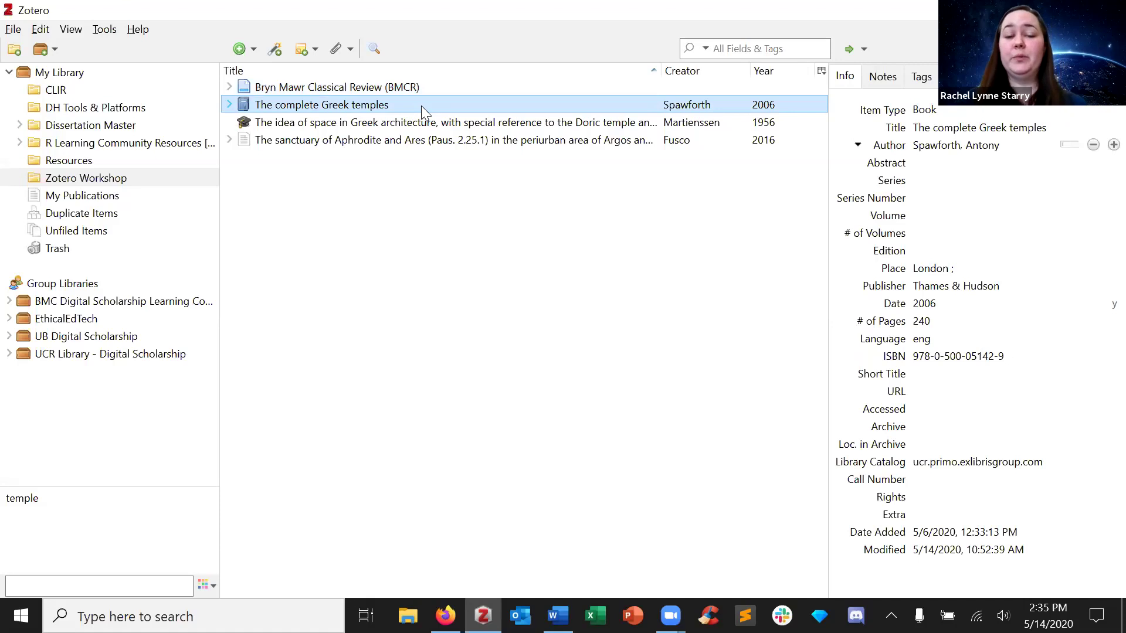
left_click(427, 125)
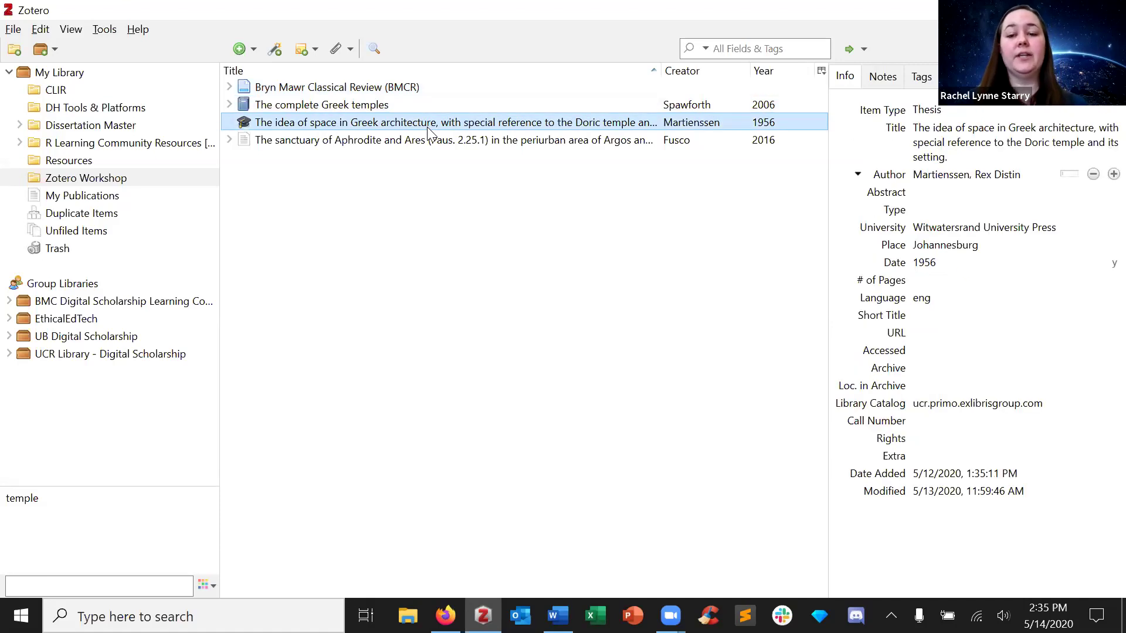
- Try to change the item type of "The sanctuary of Aphrodite and Ares" to Book Section, cancelling at the confirmation
left_click(433, 140)
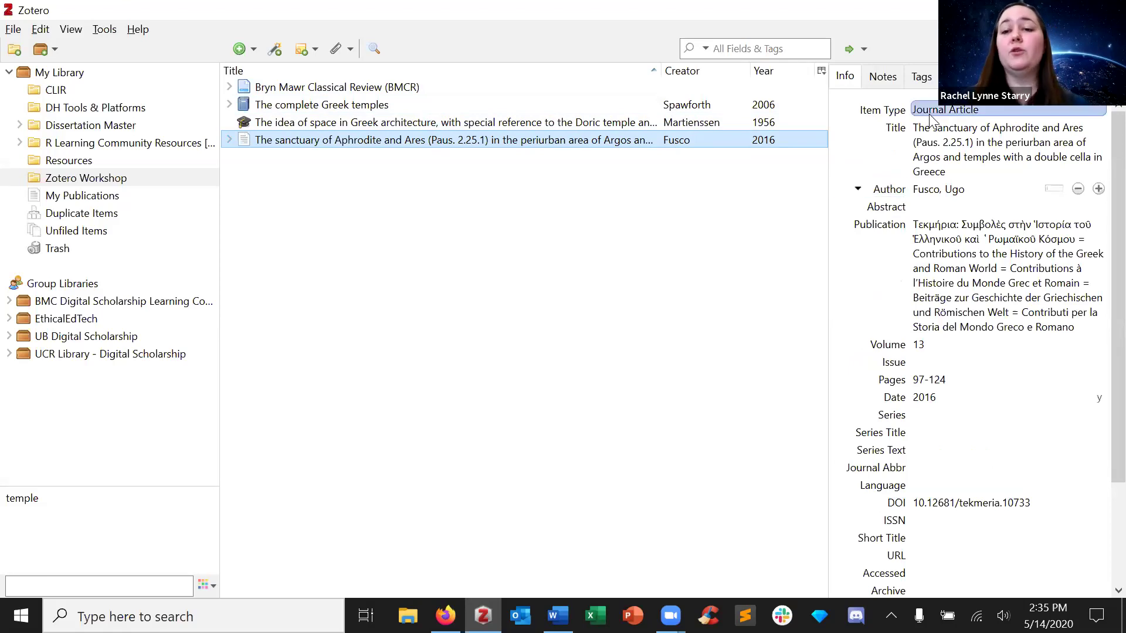
left_click(985, 110)
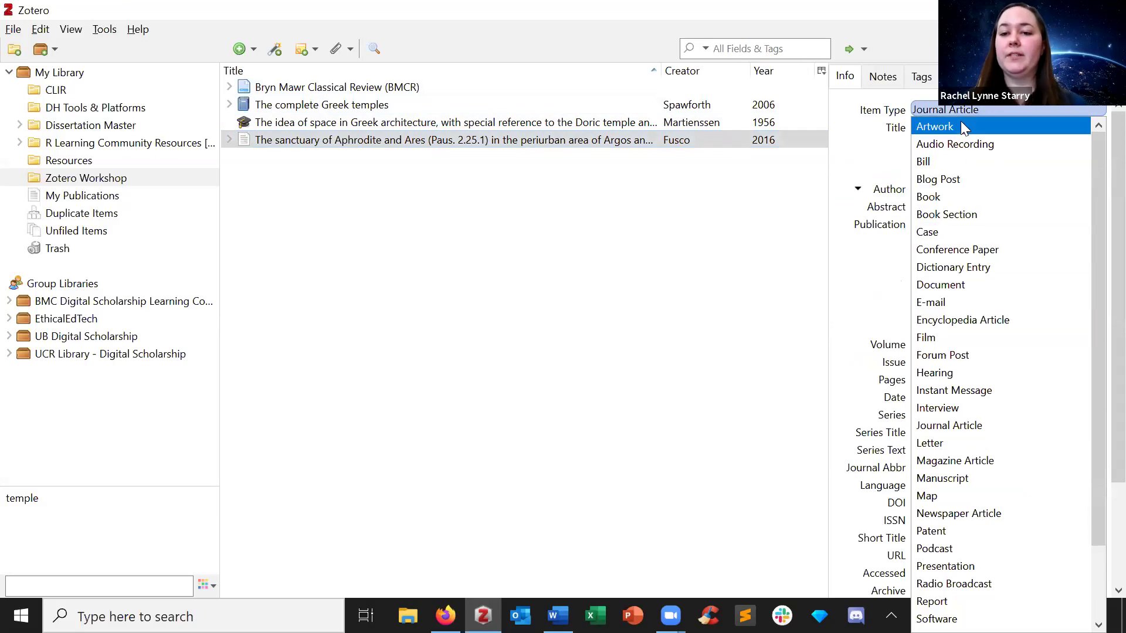
left_click(982, 214)
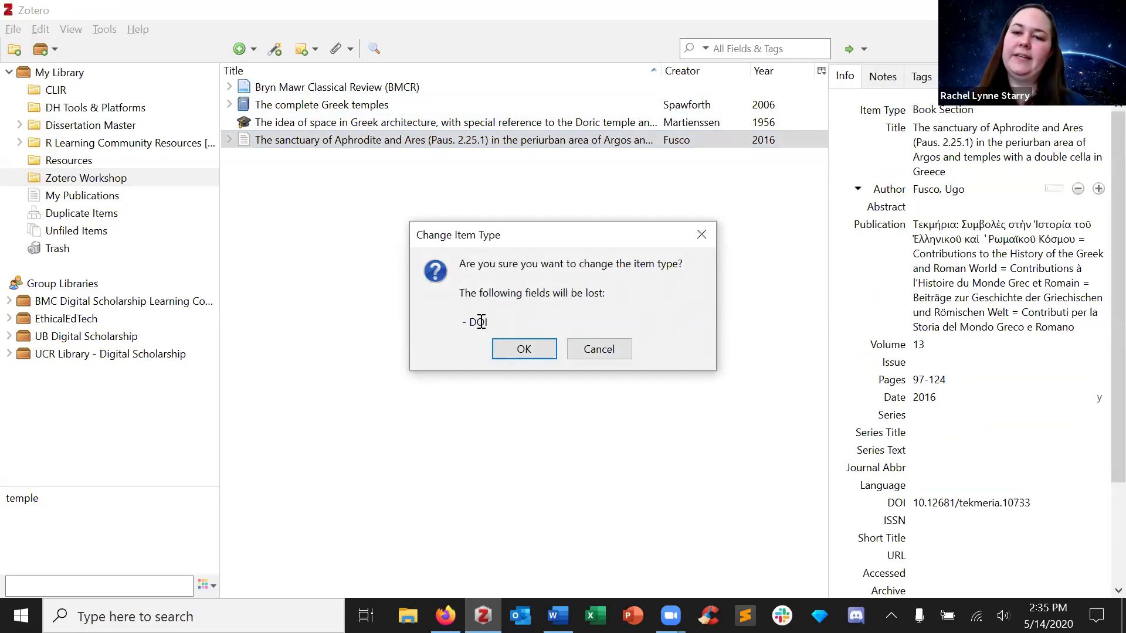
left_click(603, 350)
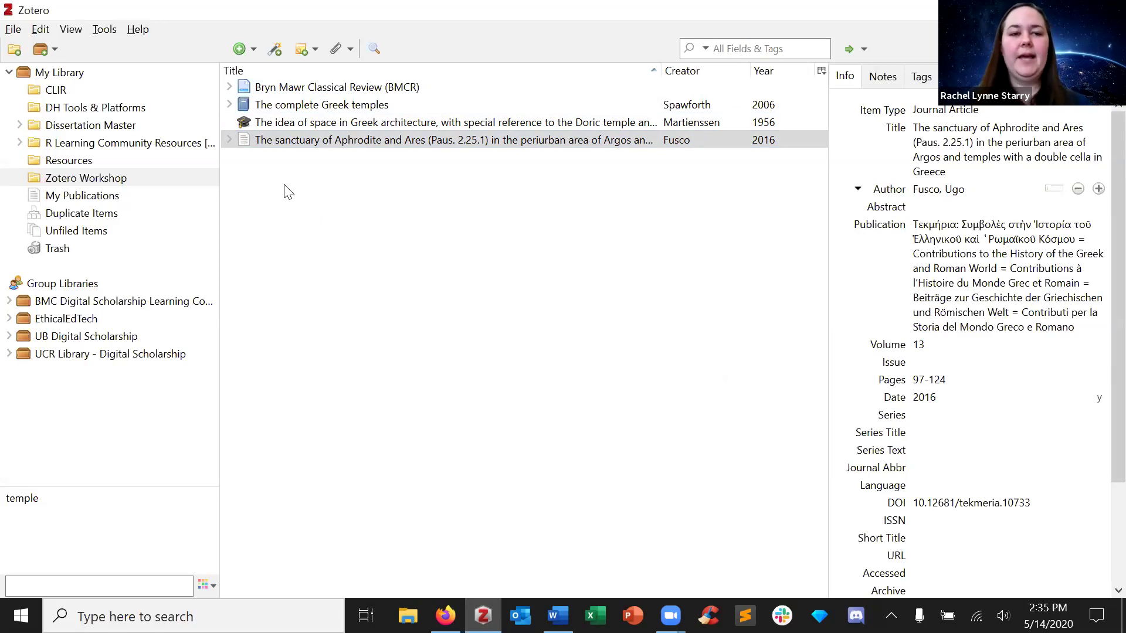
- Look through the item types available for creating a new item manually, including the full list of additional types
left_click(269, 140)
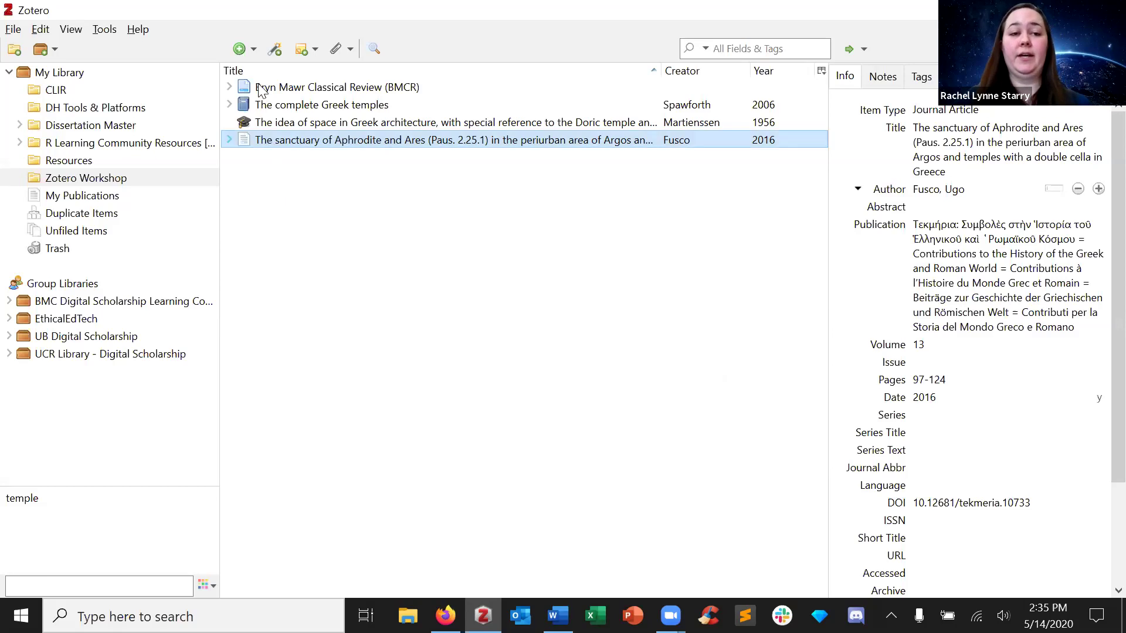
left_click(240, 50)
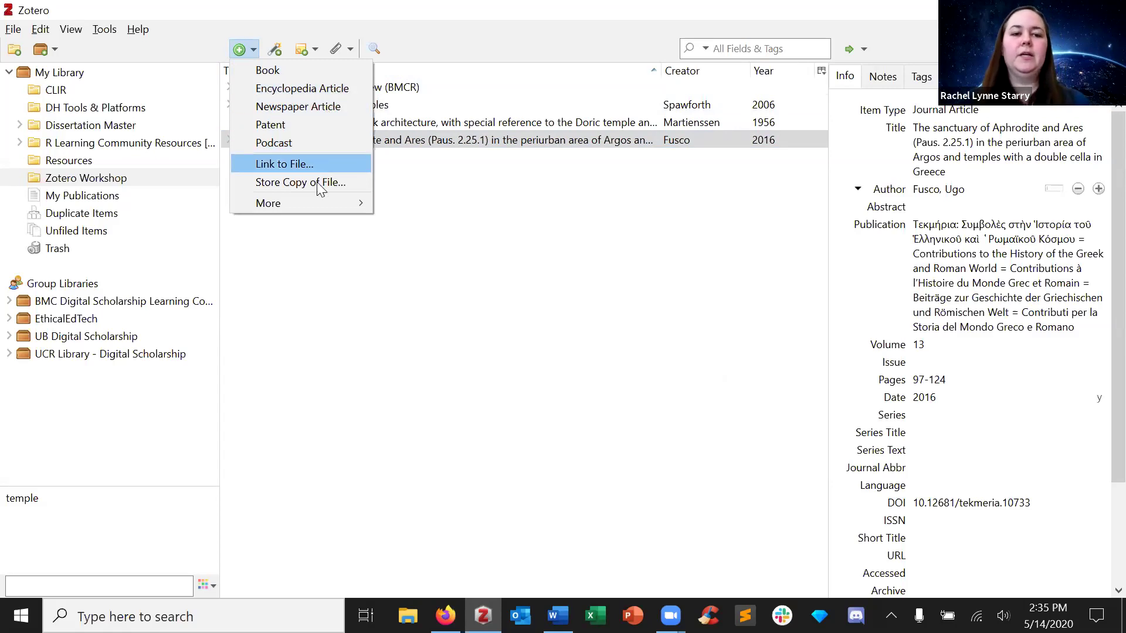
mouse_move(316, 203)
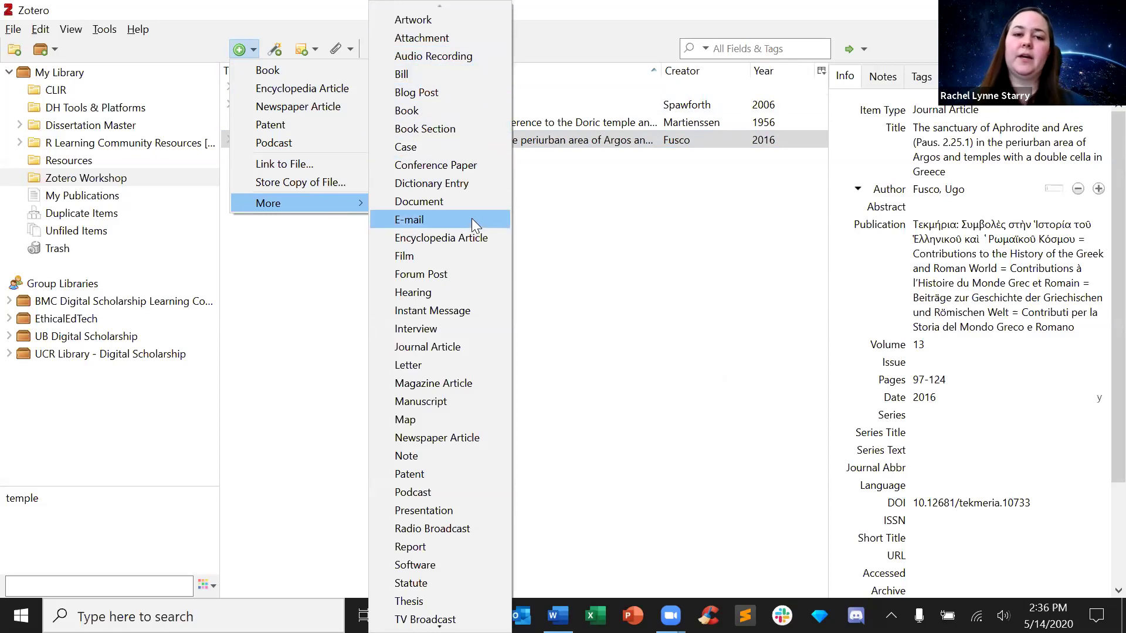
scroll(471, 218, "down", 1)
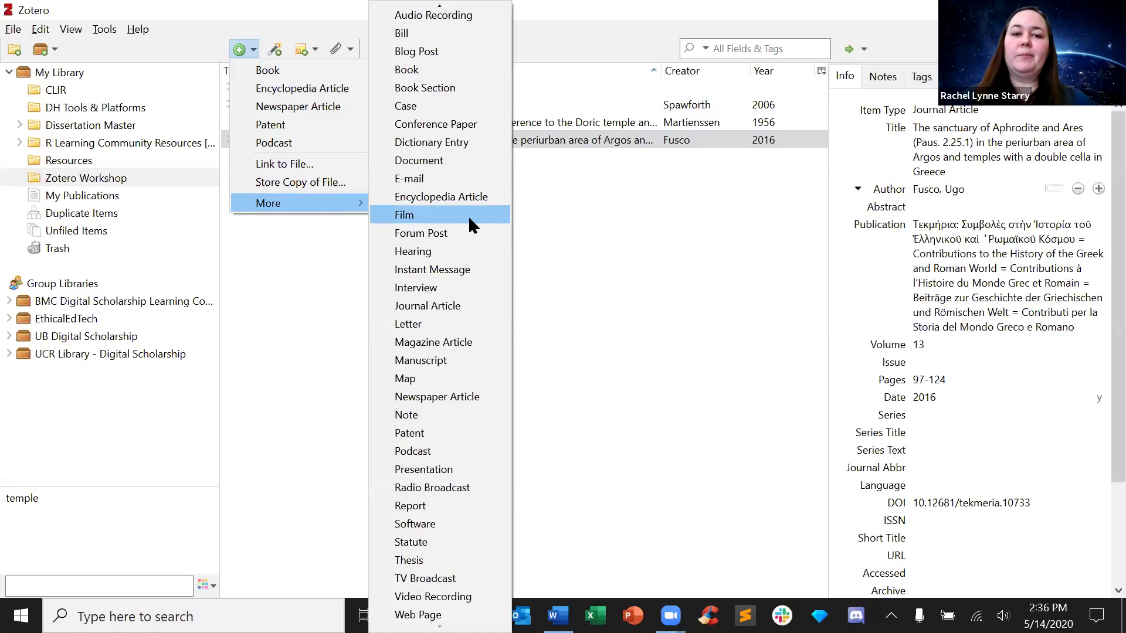
scroll(469, 218, "up", 1)
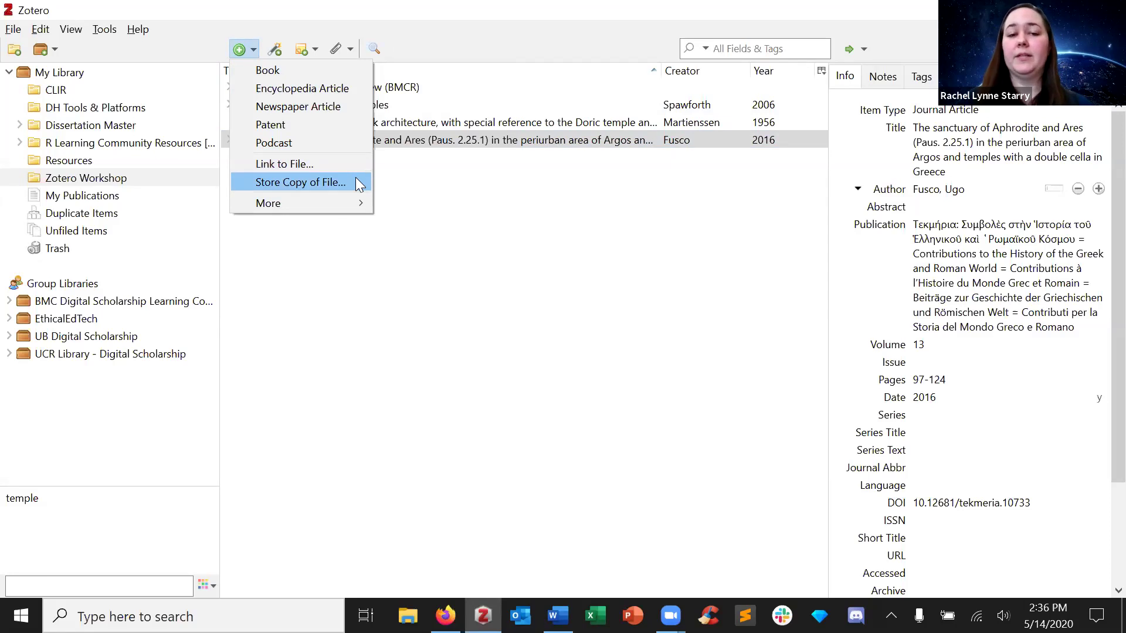
left_click(563, 210)
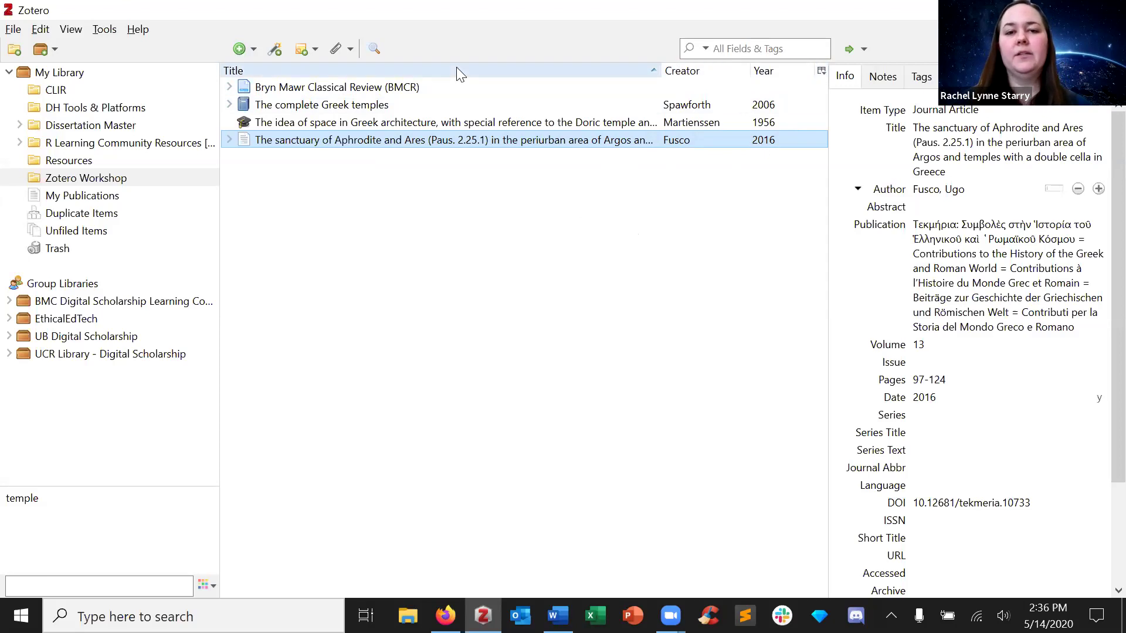
- Show the Date Modified column in the Zotero Workshop item list
left_click(821, 71)
left_click(772, 215)
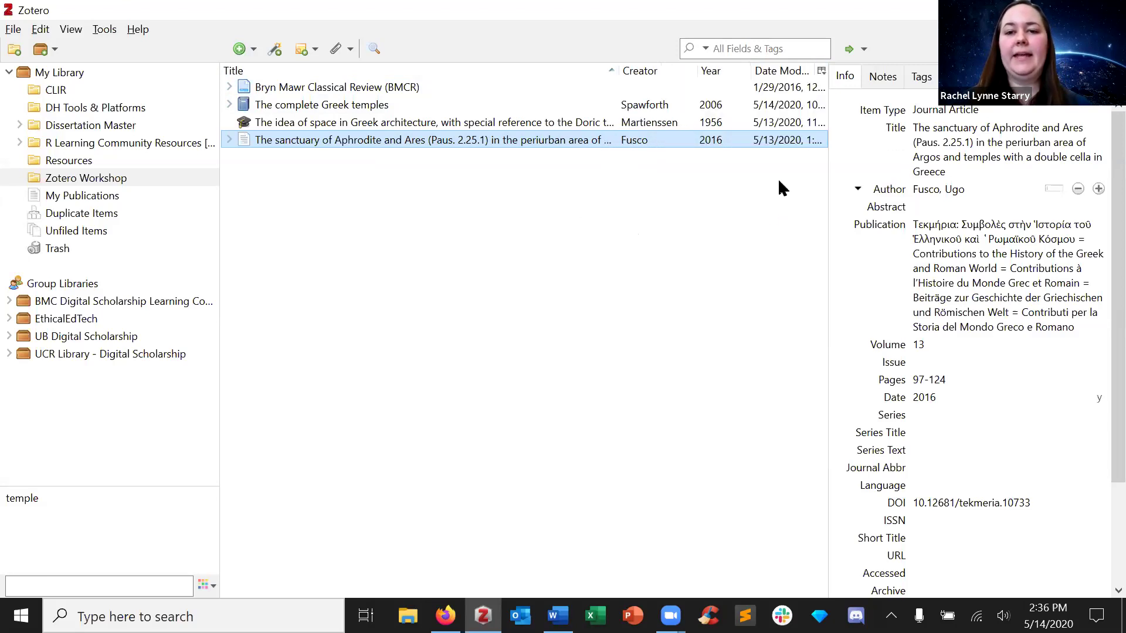
- Show the Attachments column and move the Date Modified column between Creator and Year
left_click(820, 70)
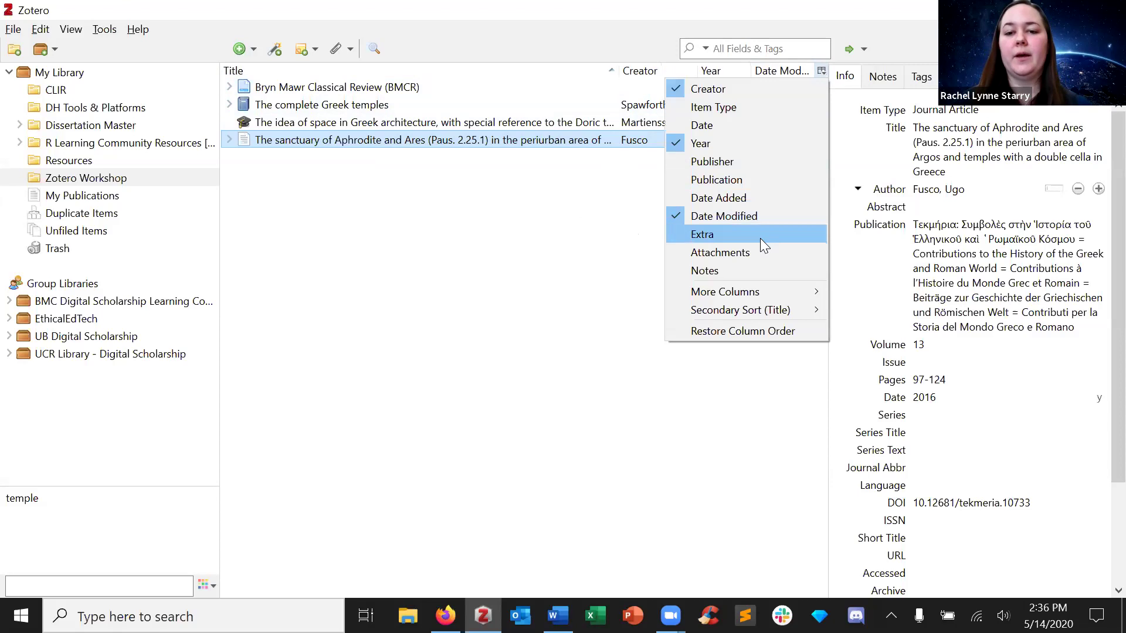
left_click(760, 251)
left_click_drag(767, 76, 687, 83)
- Hide the Attachments column and restore the default column order
left_click(821, 71)
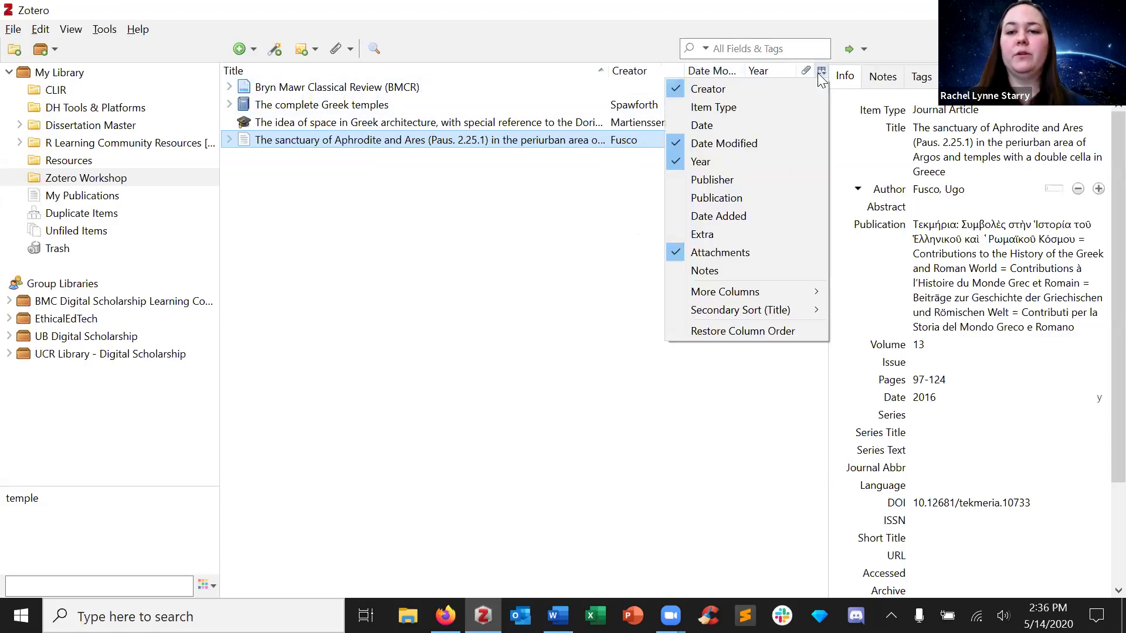
left_click(736, 254)
left_click(821, 71)
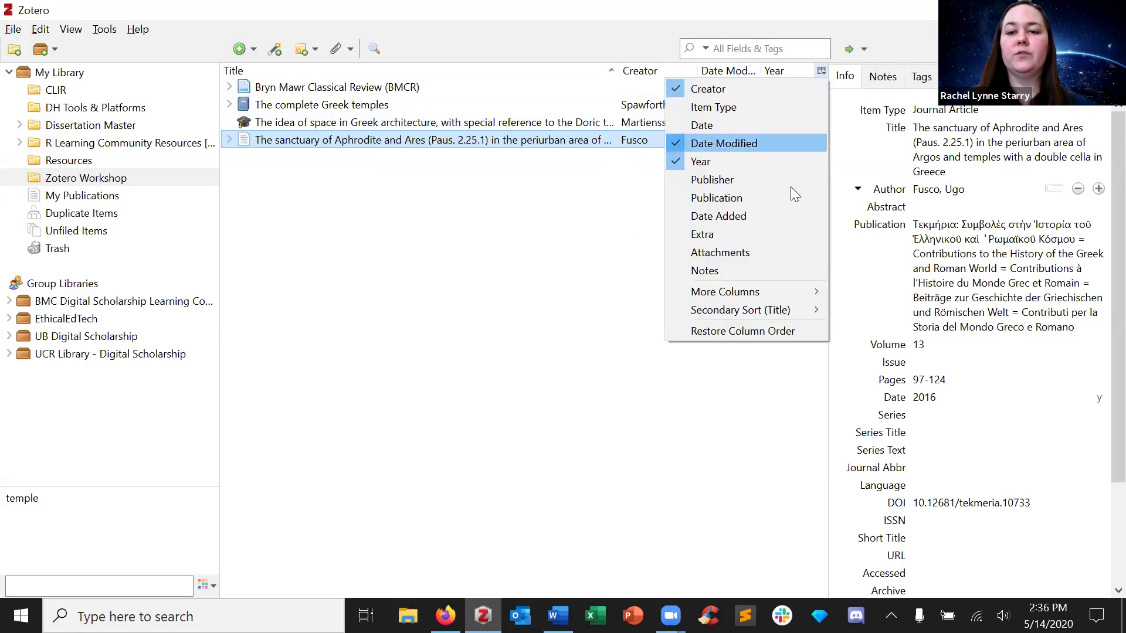
left_click(802, 329)
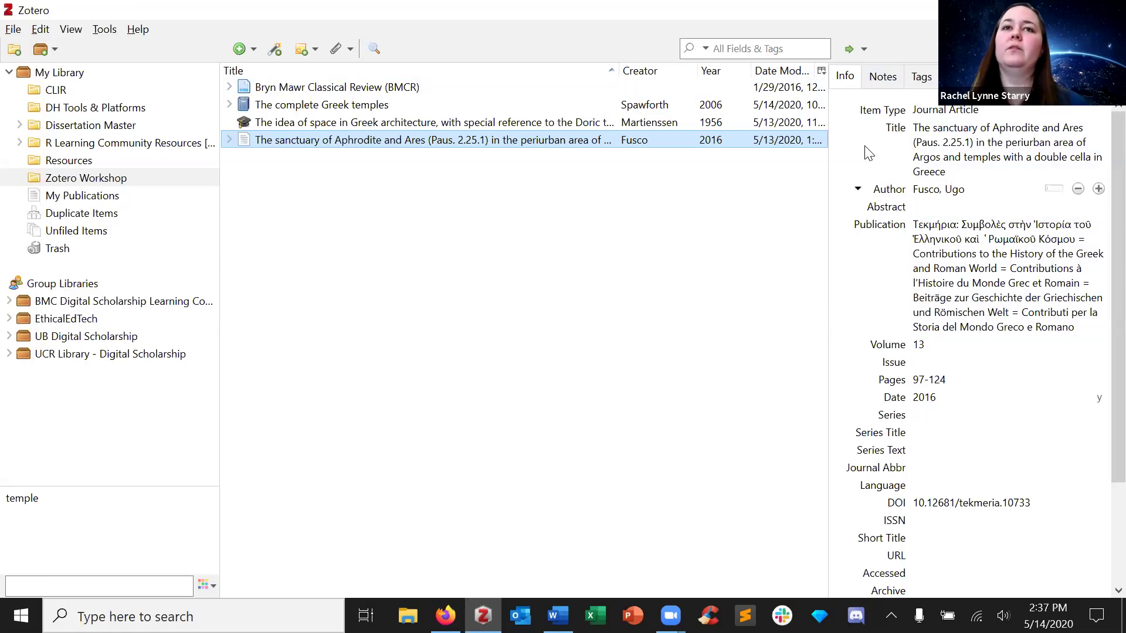
- Review the info and notes of "The sanctuary of Aphrodite and Ares" and add a new blank note to it
left_click(883, 79)
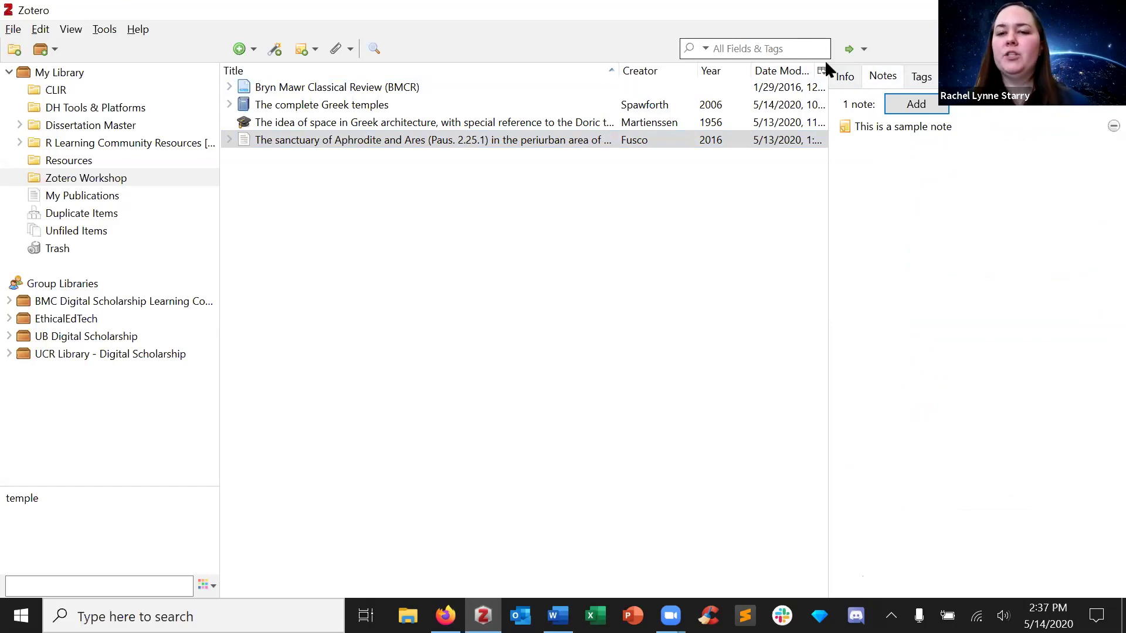
left_click(846, 77)
left_click(887, 77)
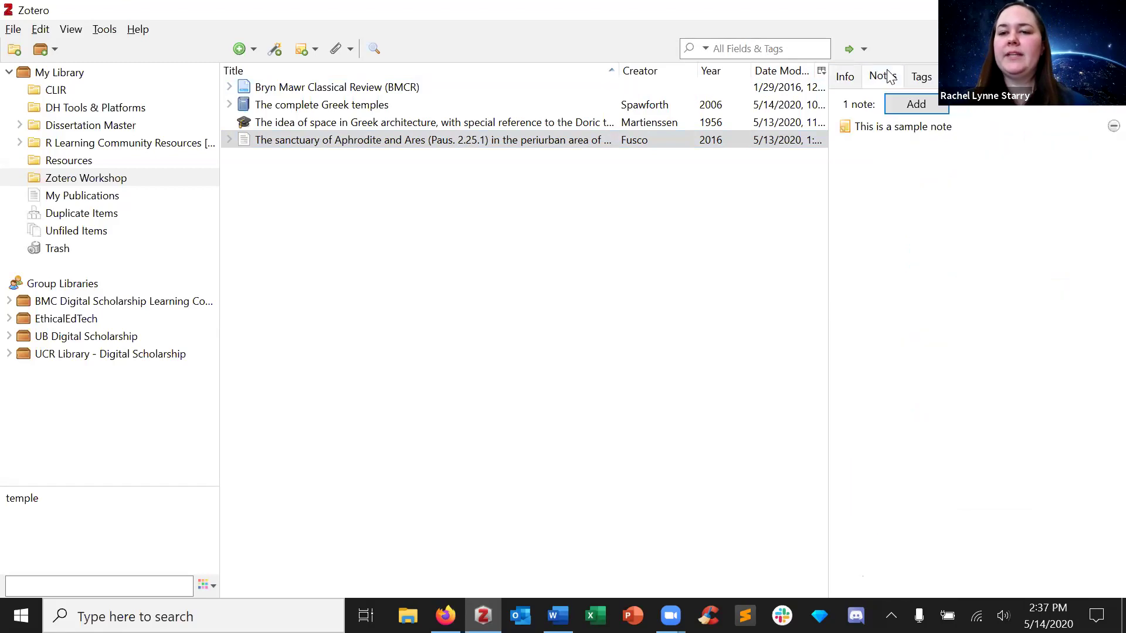
left_click(845, 77)
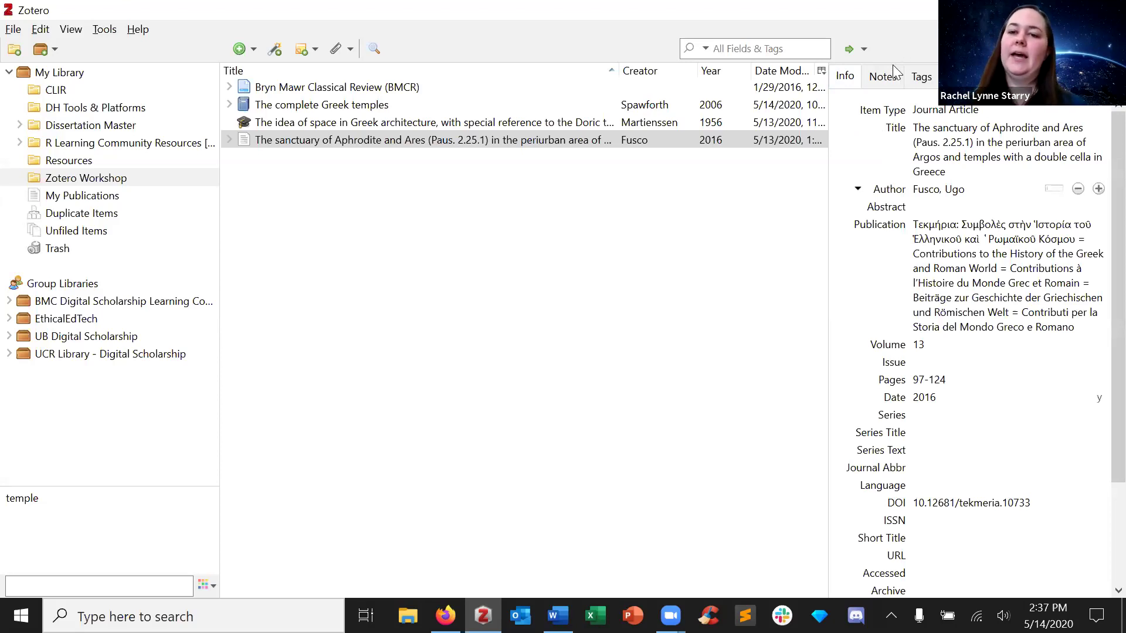
left_click(884, 77)
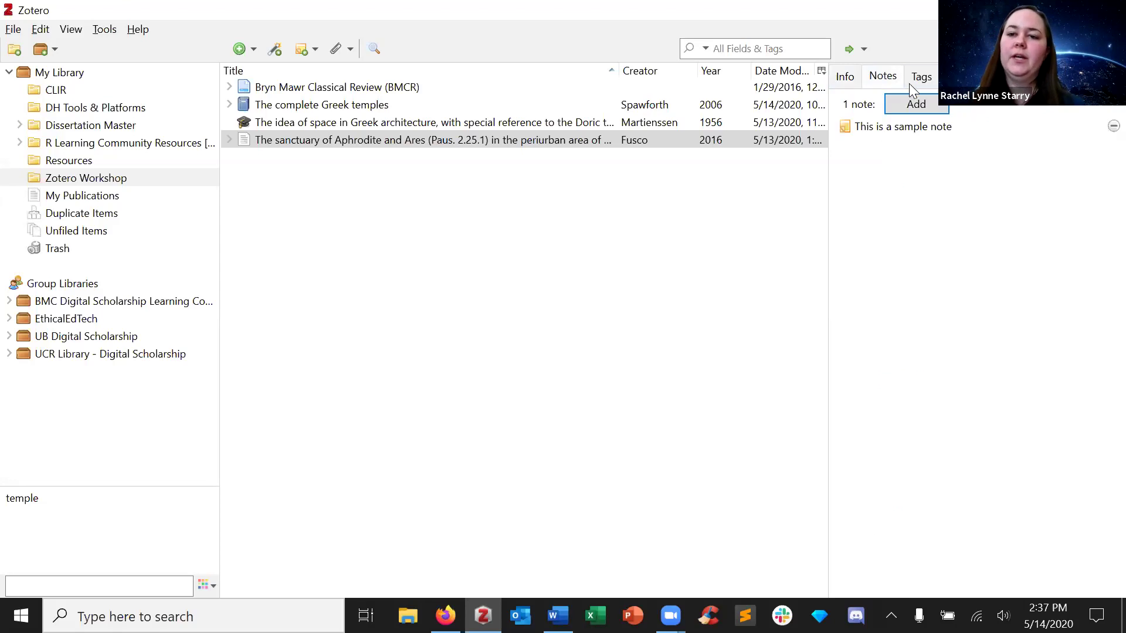
left_click(917, 105)
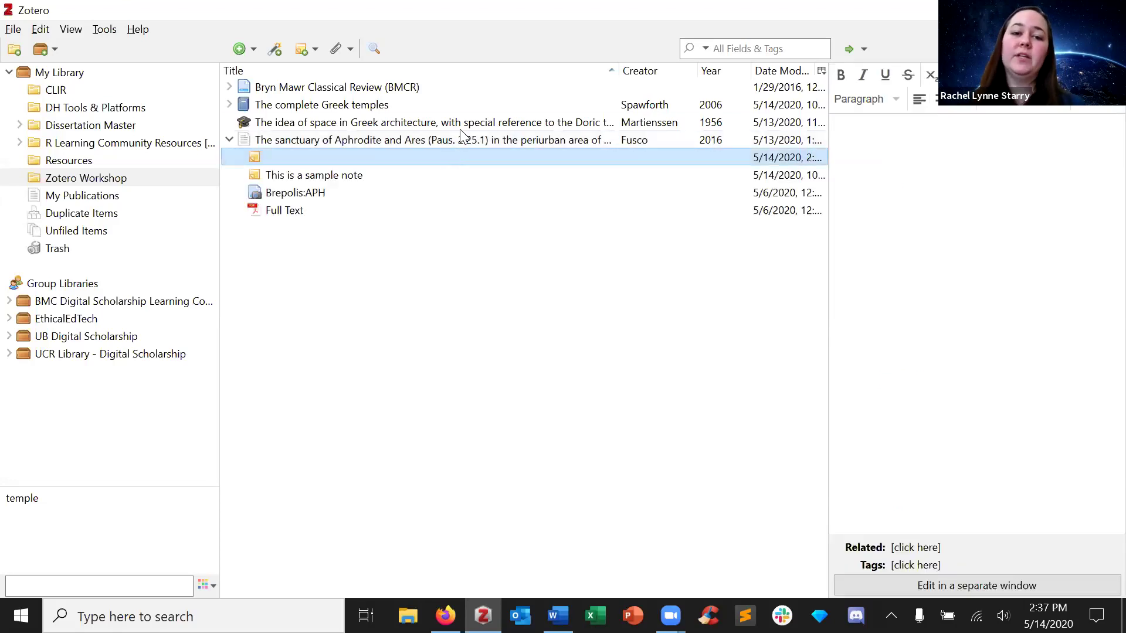
- Create a new blank standalone note in the Zotero Workshop collection
left_click(1002, 248)
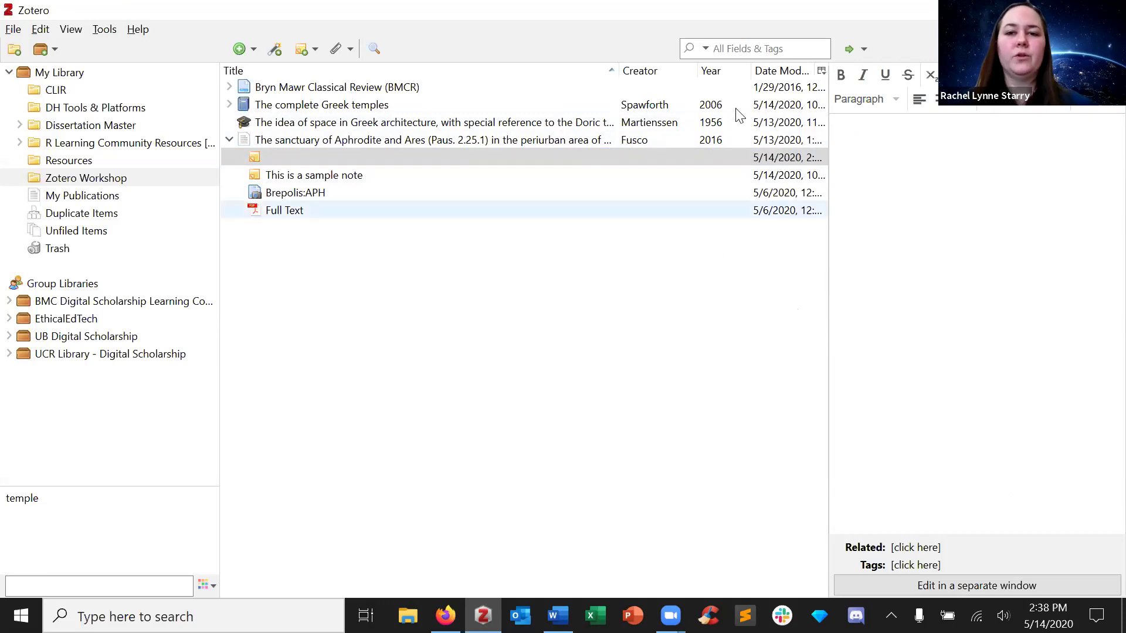
left_click(513, 287)
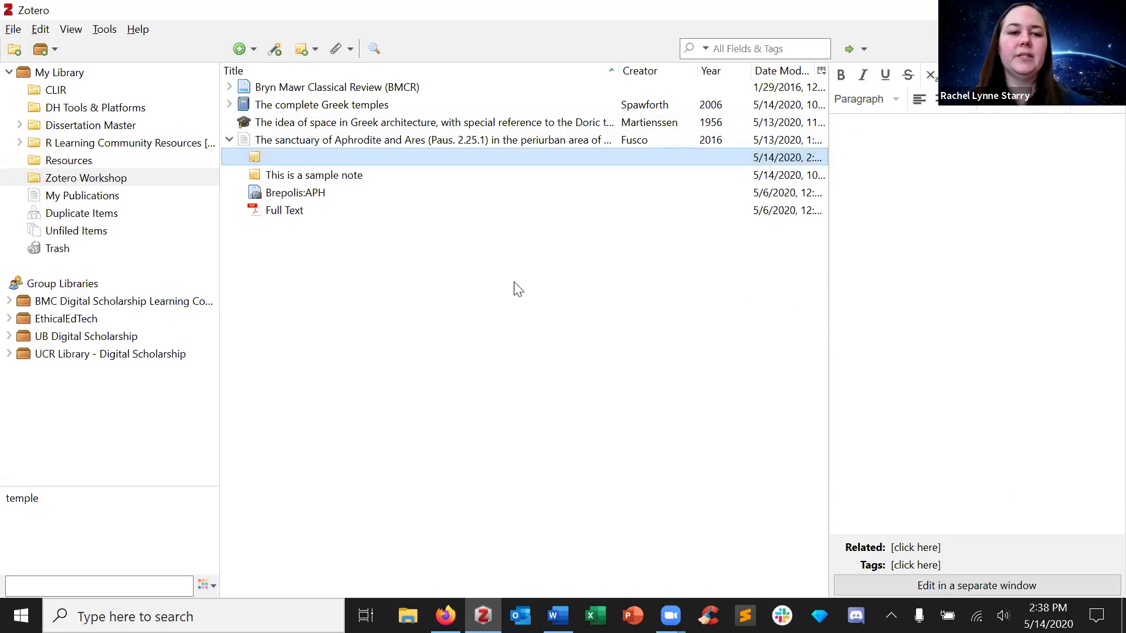
left_click(302, 51)
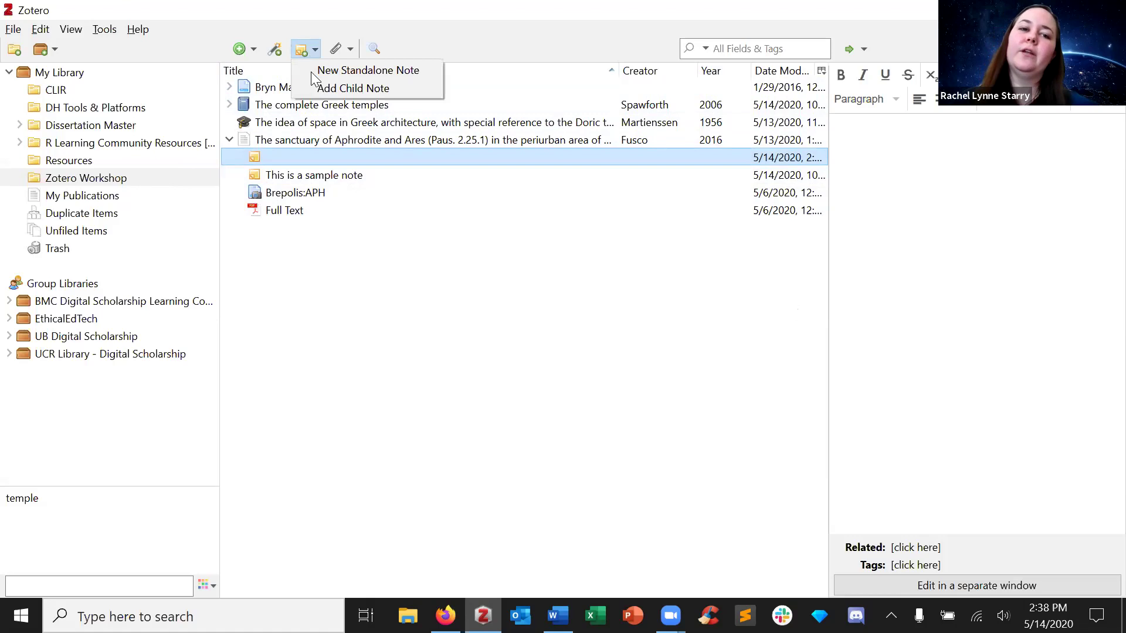
left_click(311, 71)
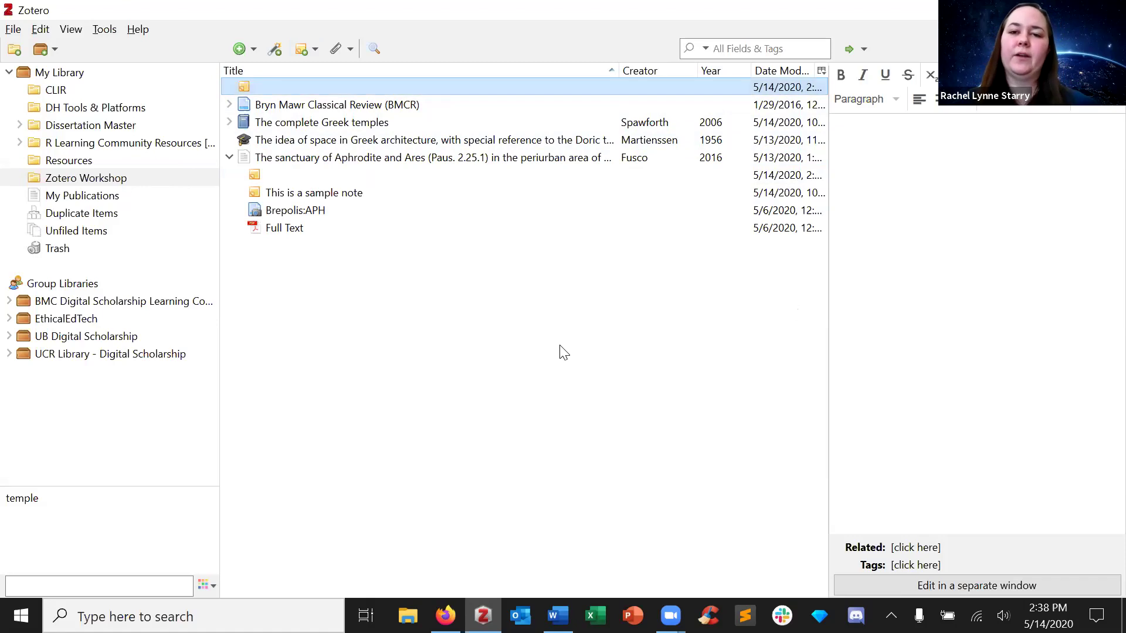
- Check the tags of the Bryn Mawr and Aphrodite sanctuary items, and briefly filter the collection by the "temple" tag
left_click(410, 105)
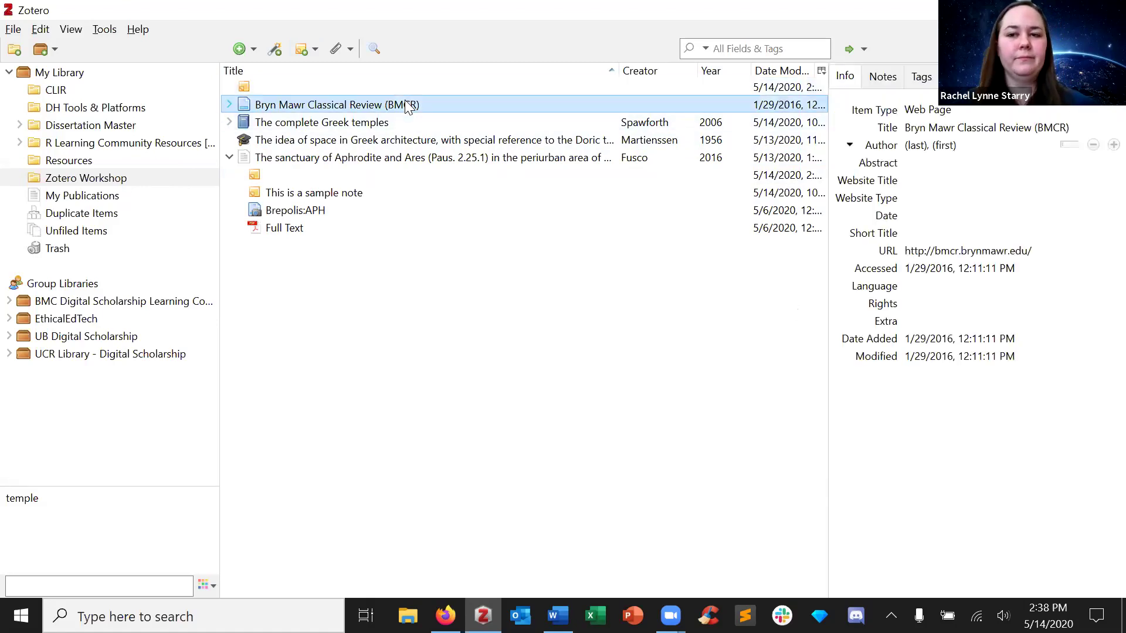
left_click(921, 76)
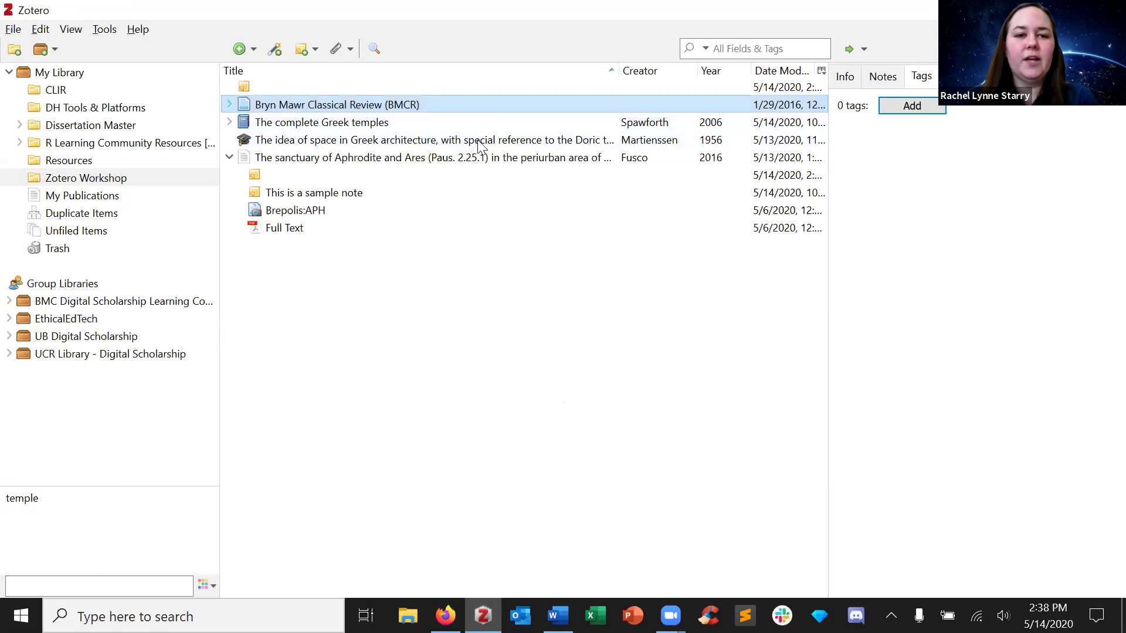
left_click(474, 161)
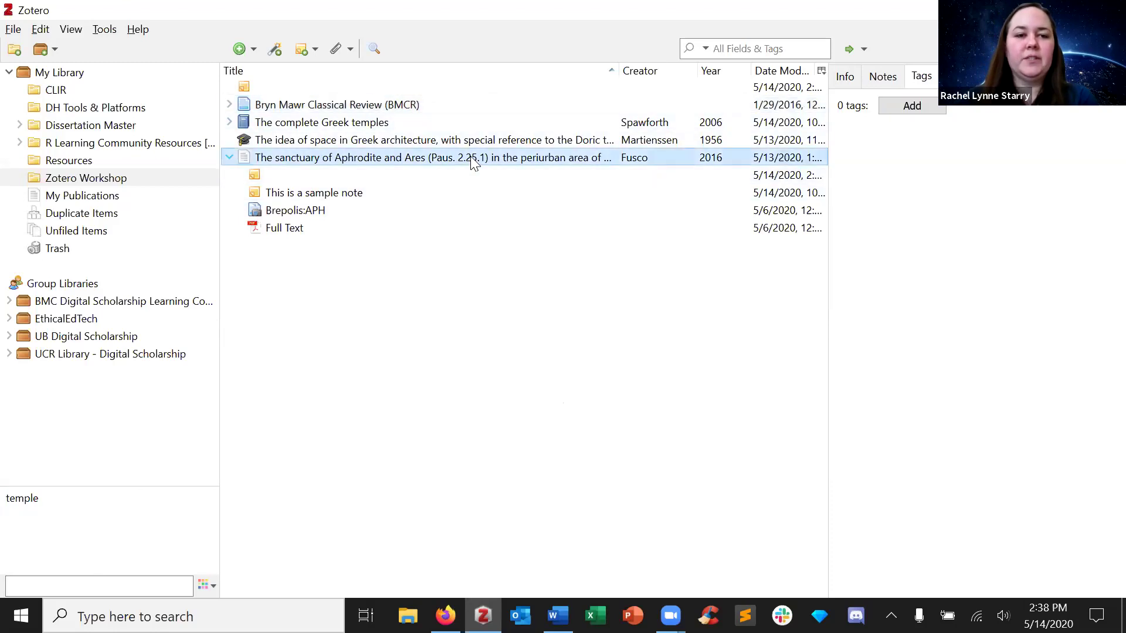
left_click(229, 157)
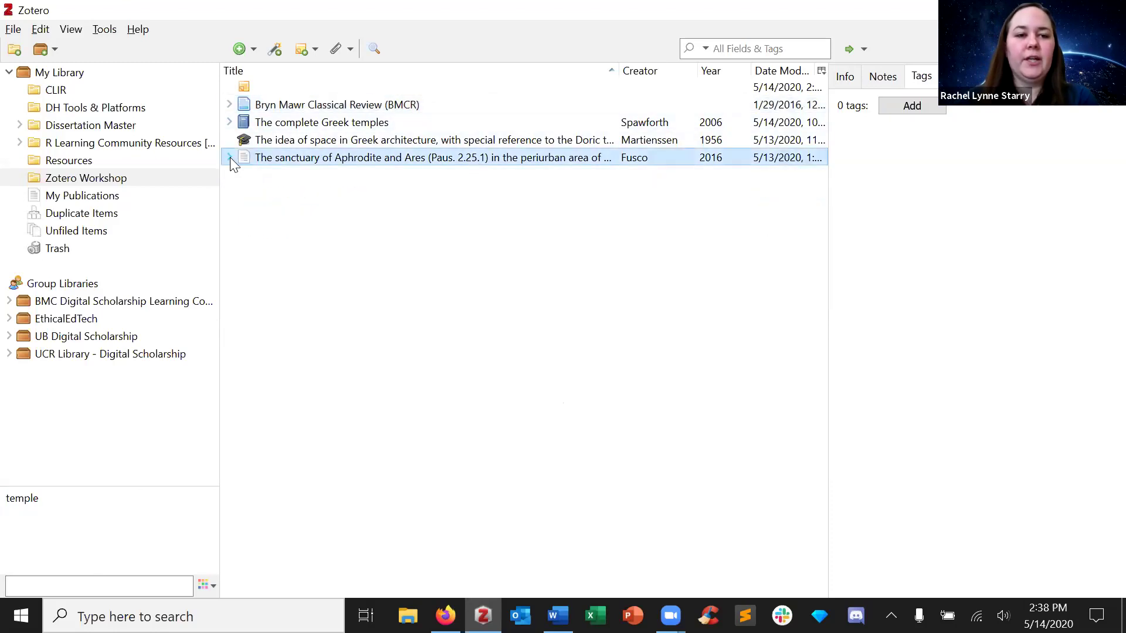
left_click(22, 499)
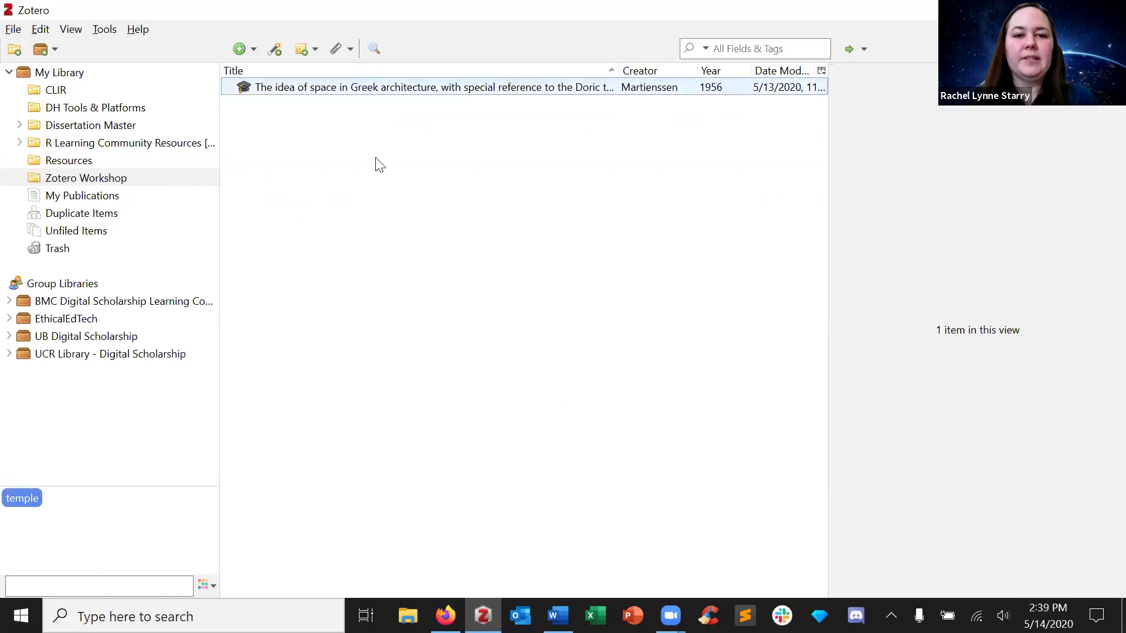
left_click(30, 498)
- Add the tag "temple" to the item "The complete Greek temples"
left_click(394, 120)
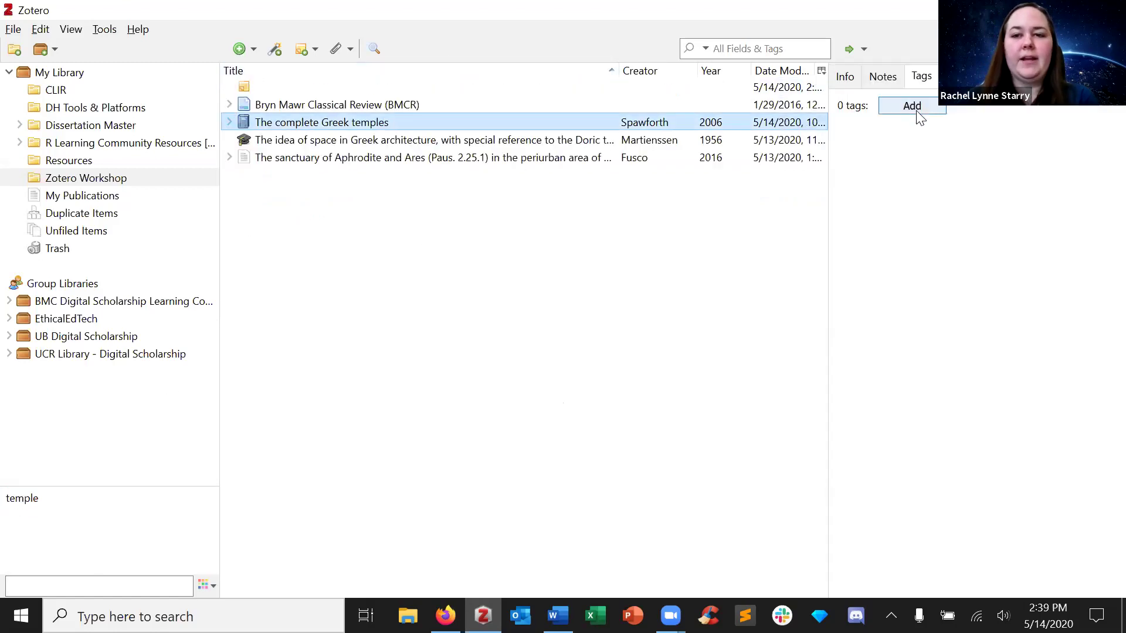
left_click(914, 107)
type("temple")
key("Return")
left_click(757, 234)
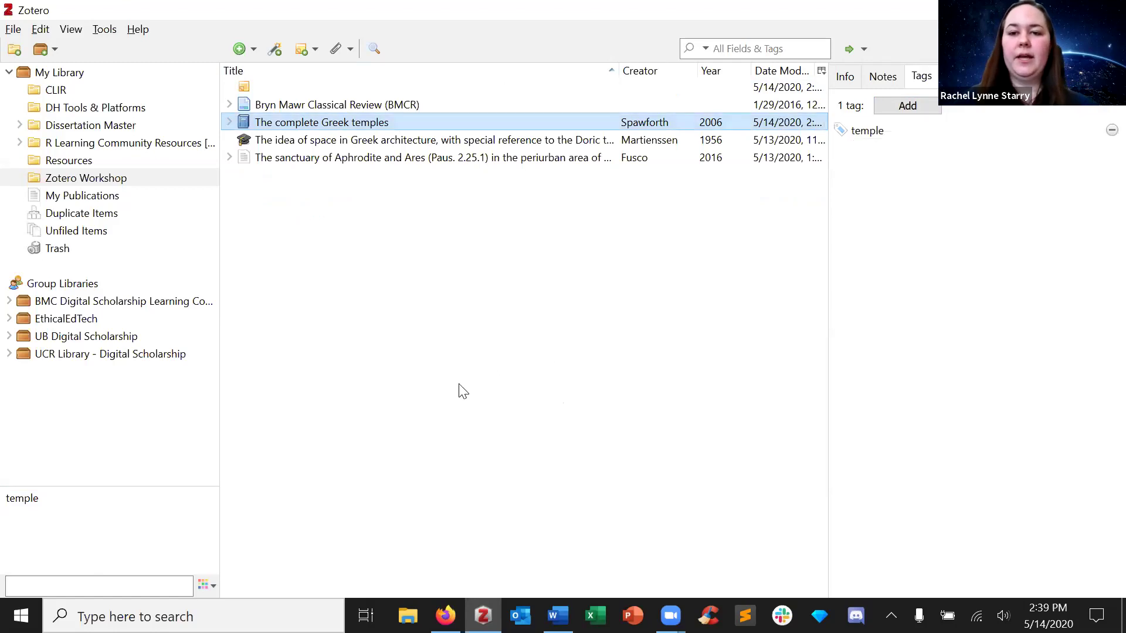
- Filter the collection by the "temple" tag, clear the filter, and go to the tag search field
left_click(17, 499)
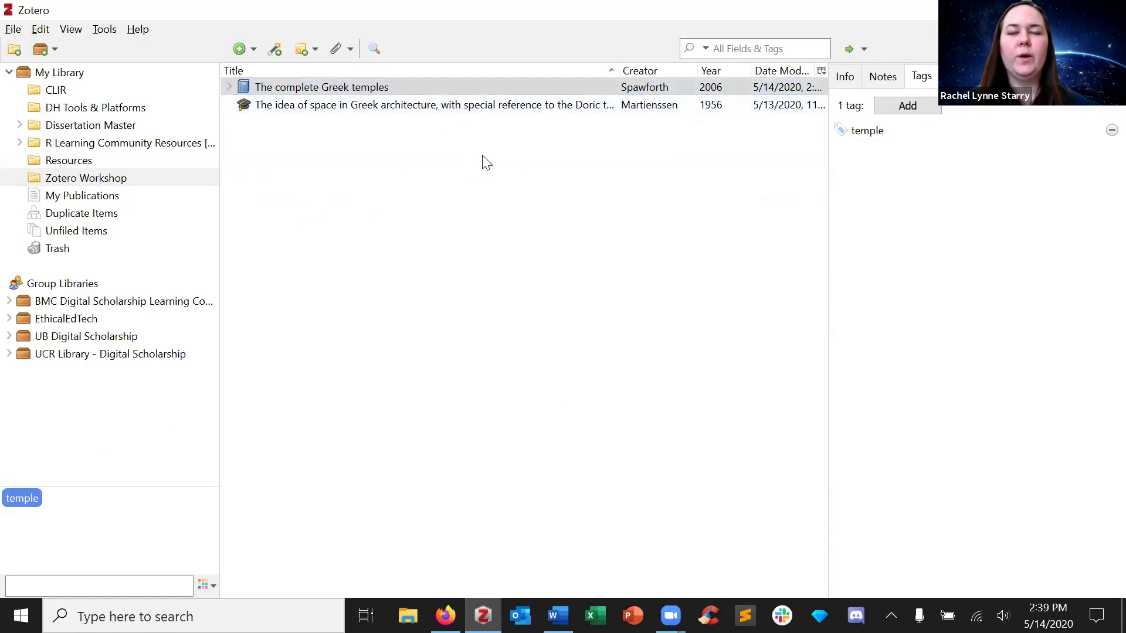
left_click(24, 503)
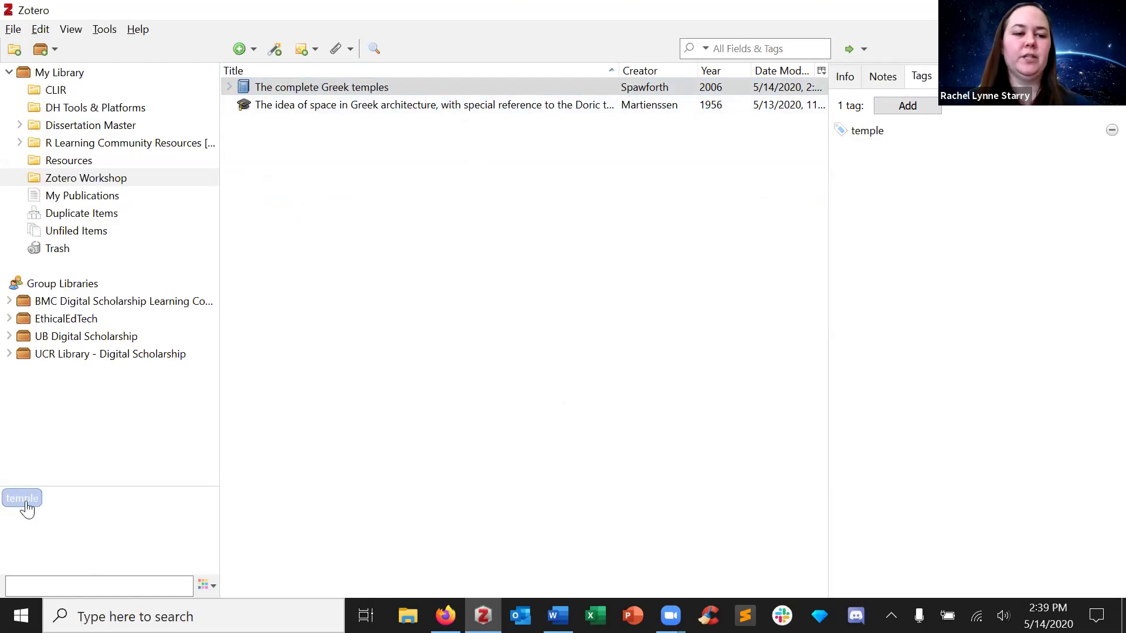
left_click(92, 585)
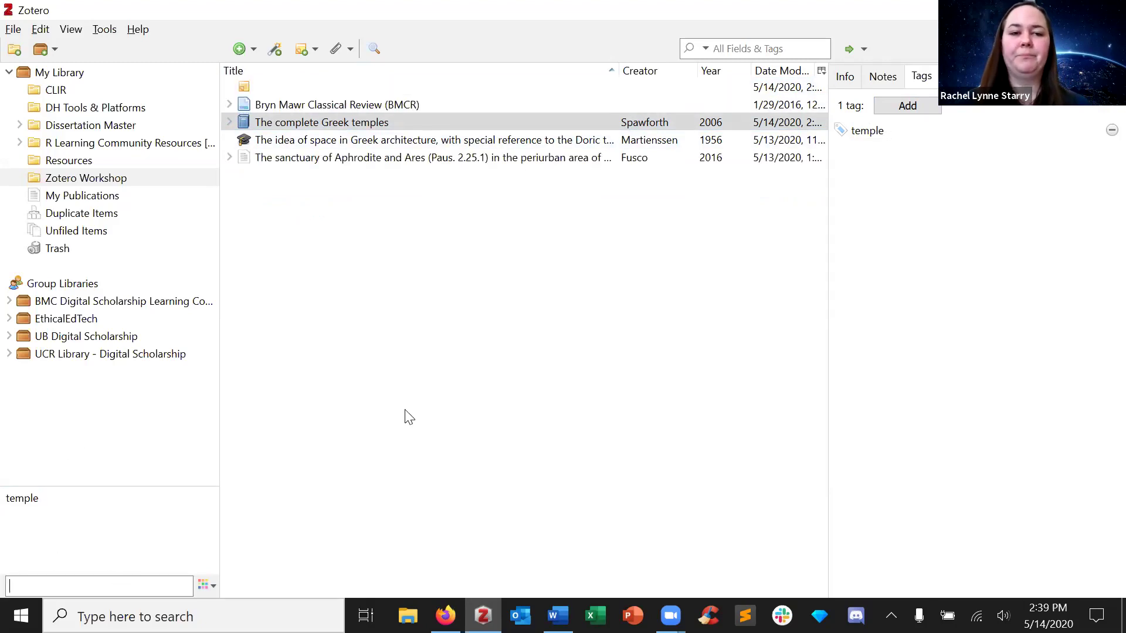
- Examine the related items and the bibliographic info of "The complete Greek temples"
left_click(964, 76)
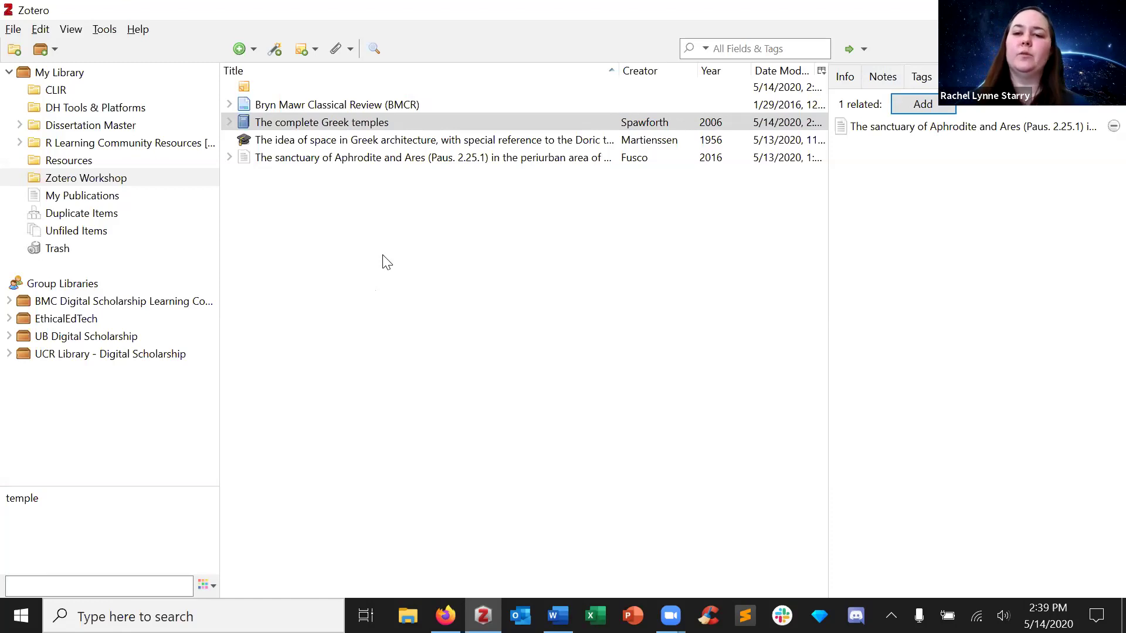
left_click(845, 77)
left_click(665, 327)
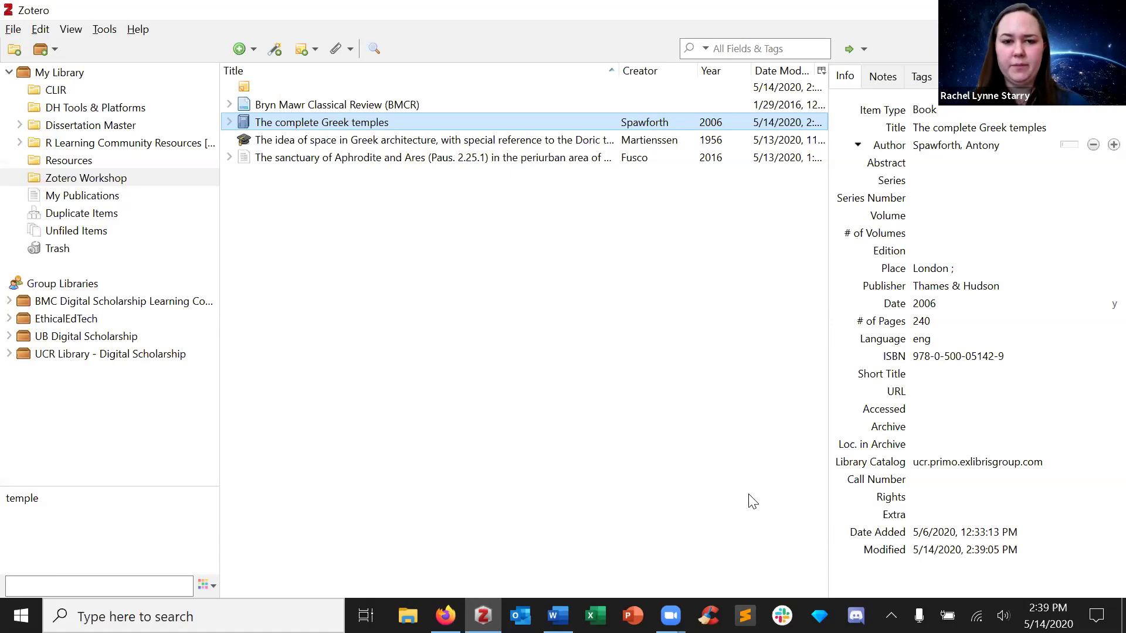
- Switch to Firefox and close the Zotero installation instructions page
left_click(643, 33)
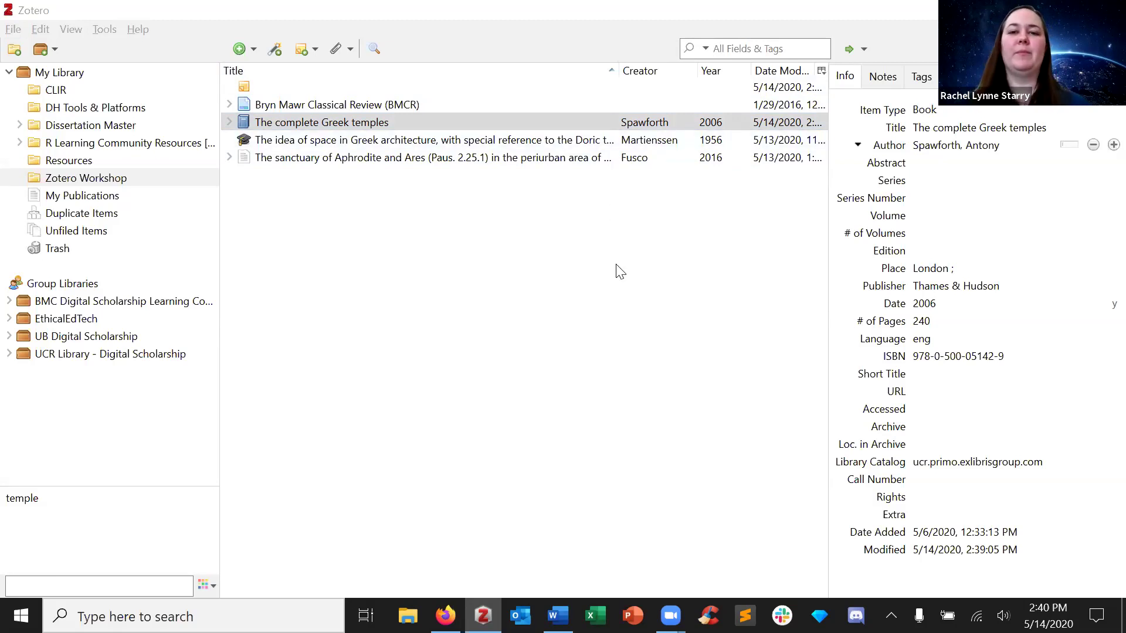
left_click(300, 487)
left_click(445, 616)
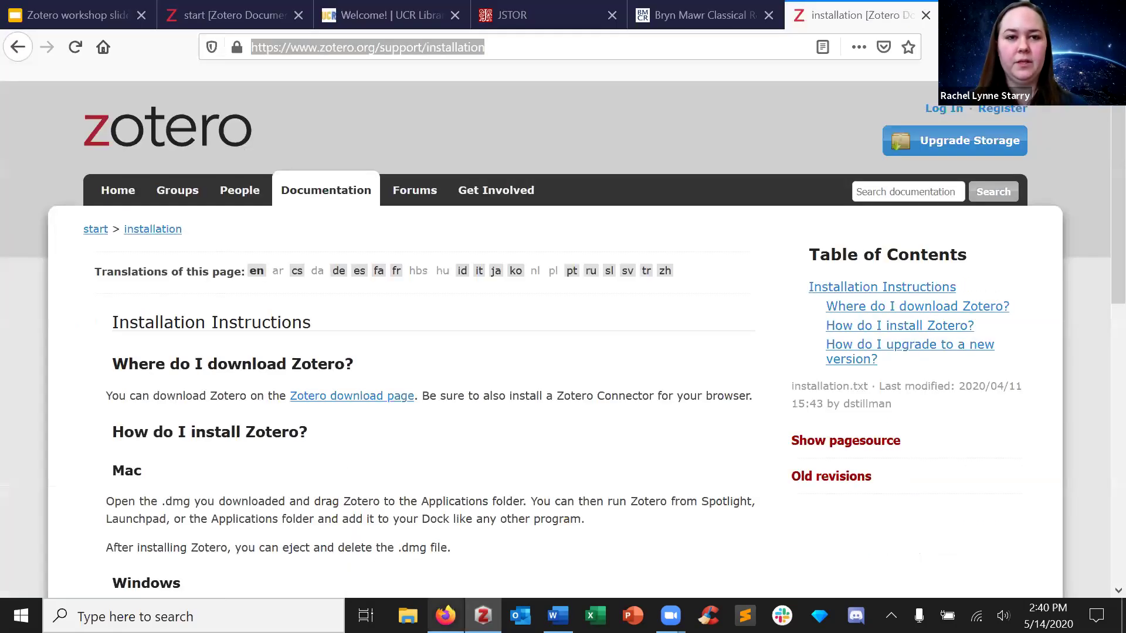
left_click(692, 126)
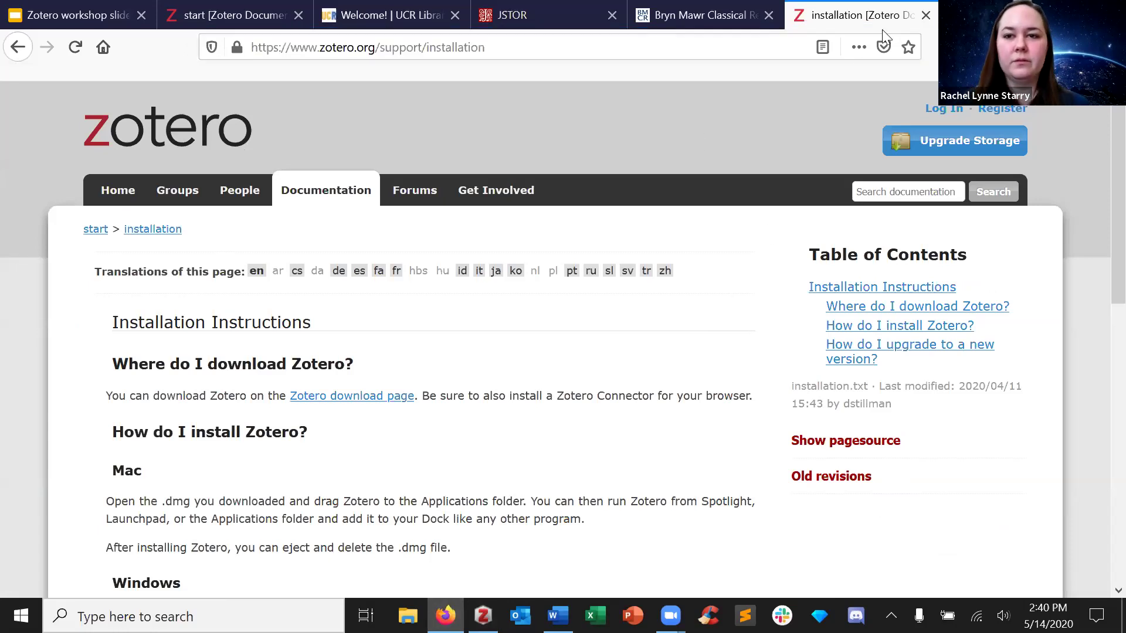
left_click(926, 15)
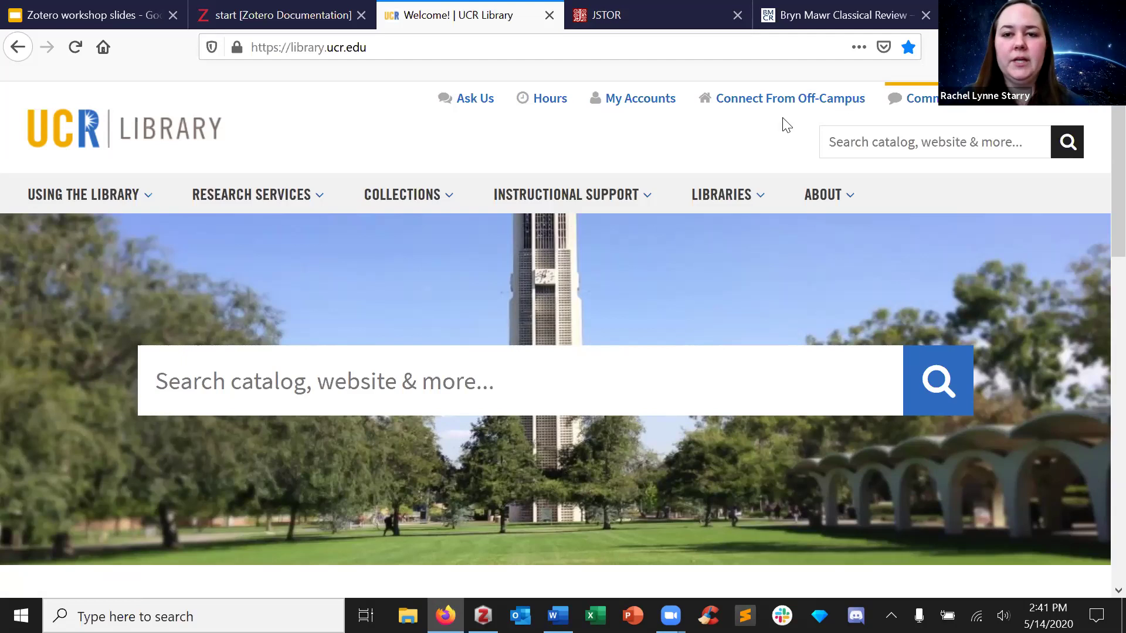
- Switch to Zotero and select the Zotero Workshop collection as the destination for saved items
key("alt+Tab")
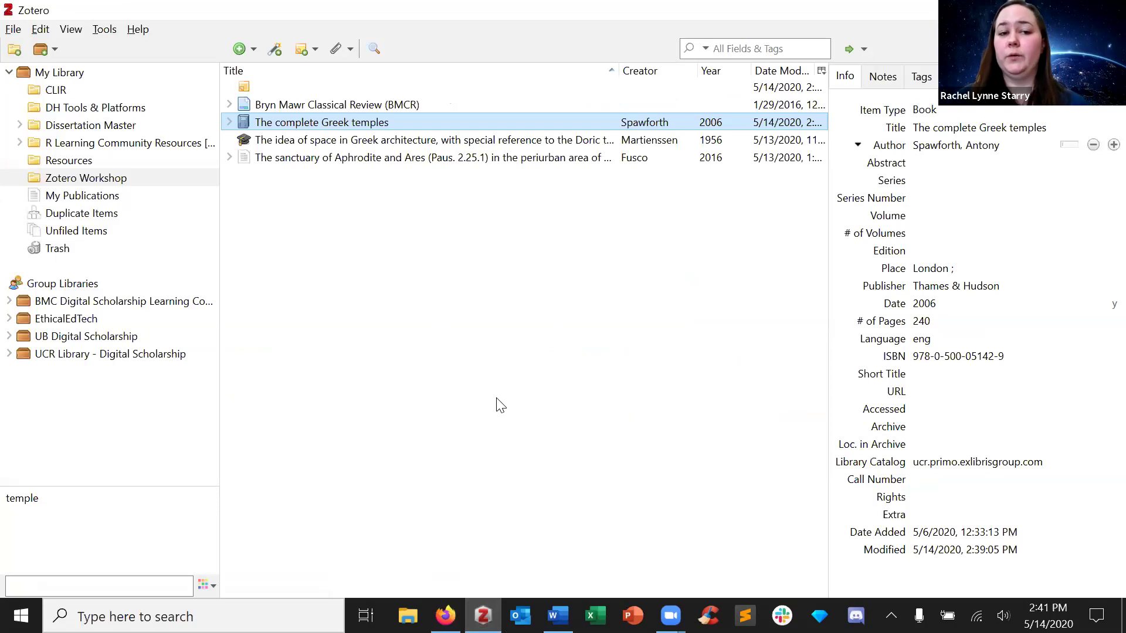
left_click(154, 173)
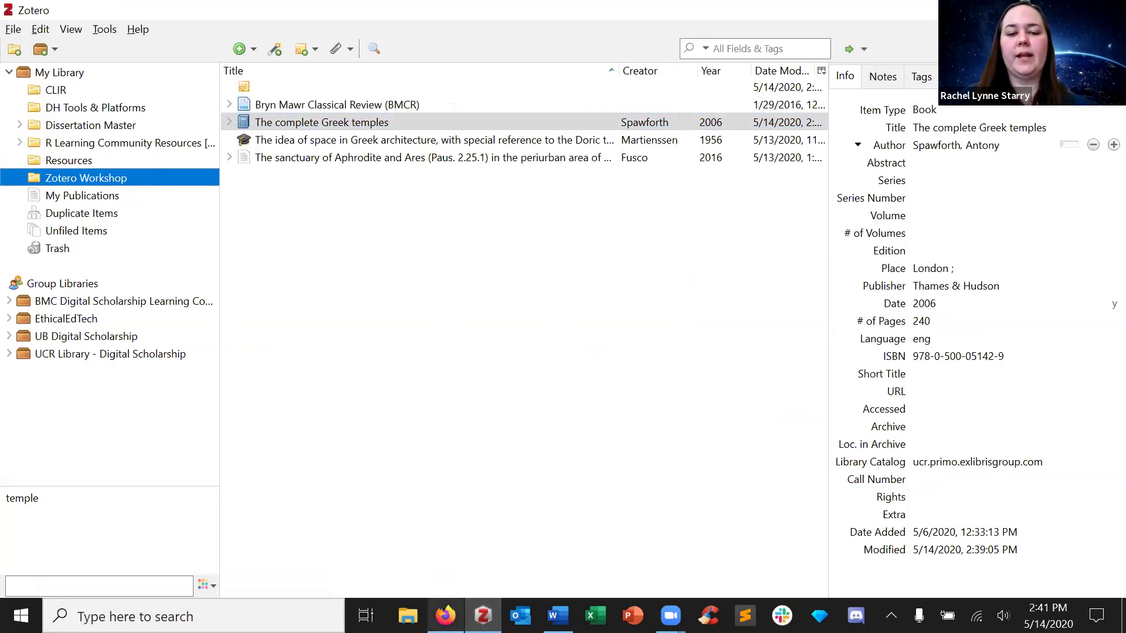
- Switch to Firefox, search the UCR Library for "greek temples", and browse the full list of its own catalog results
left_click(445, 615)
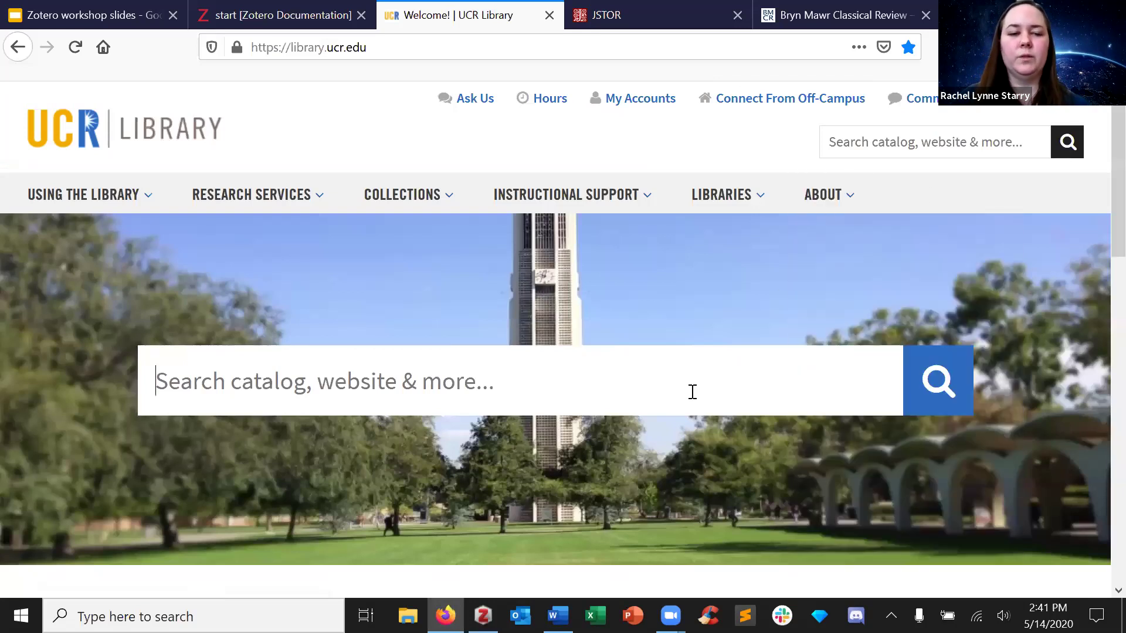
type("g")
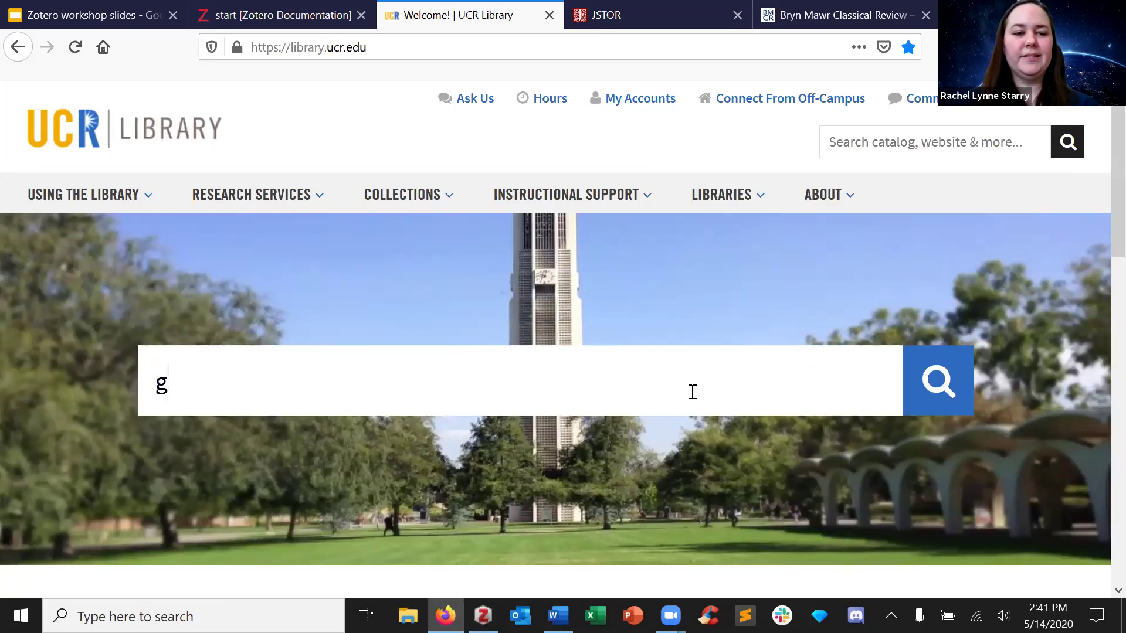
type("reek temples")
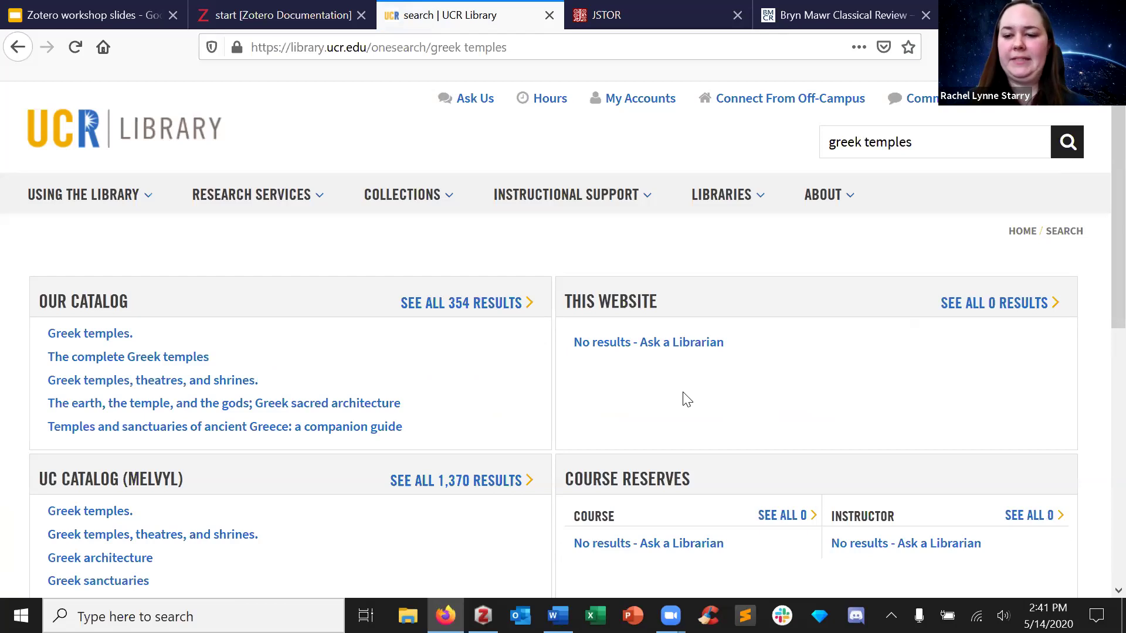
left_click(484, 305)
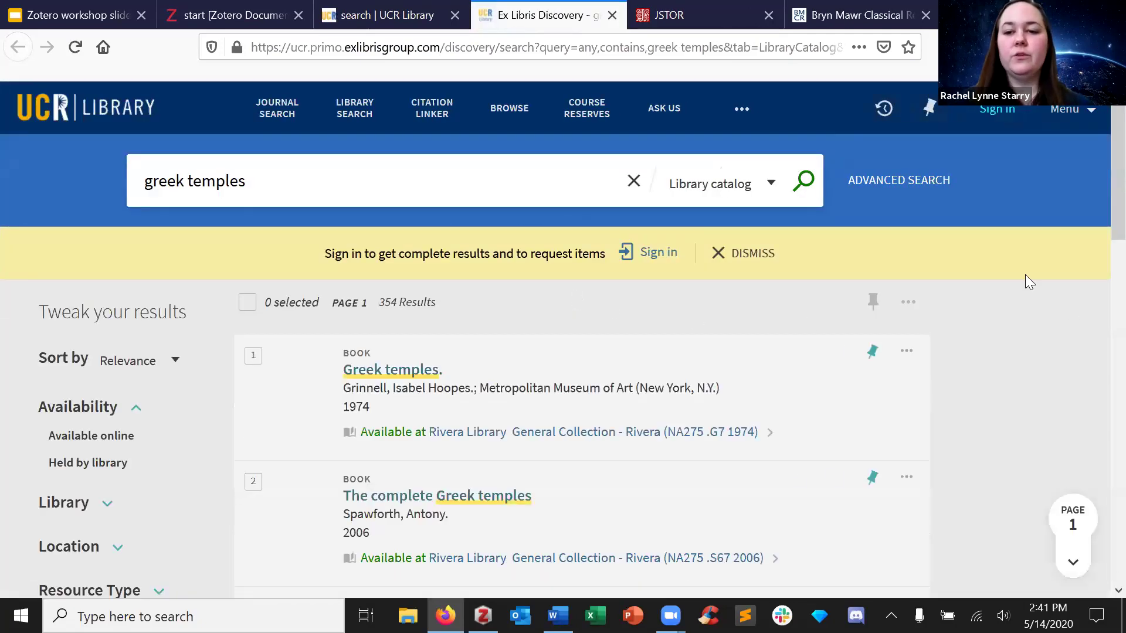
scroll(760, 305, "down", 3)
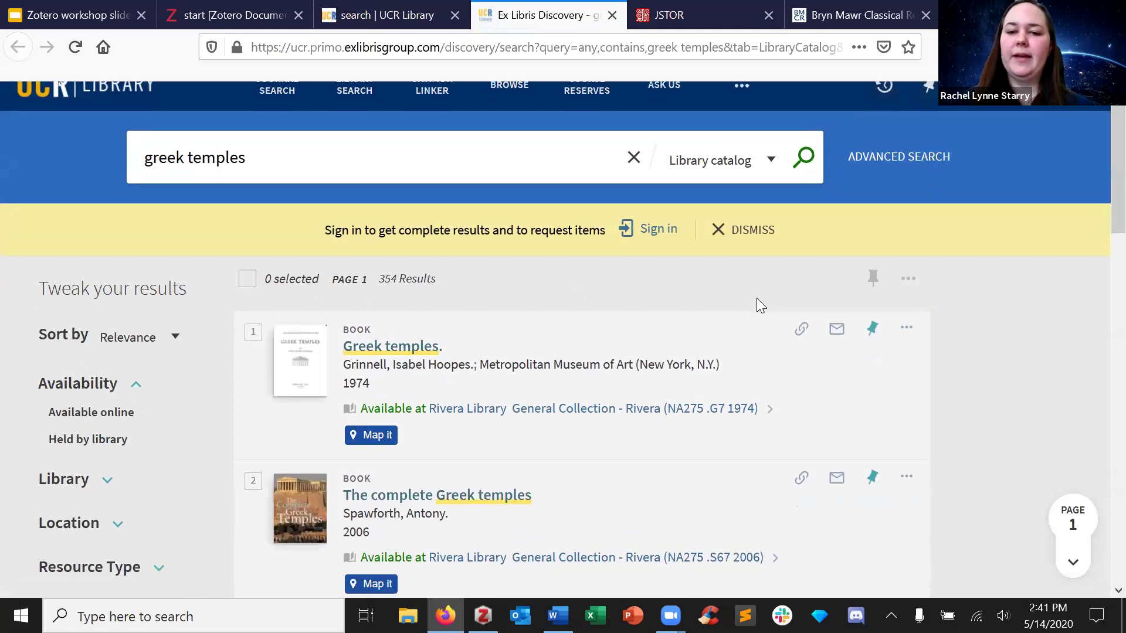
scroll(760, 305, "down", 2)
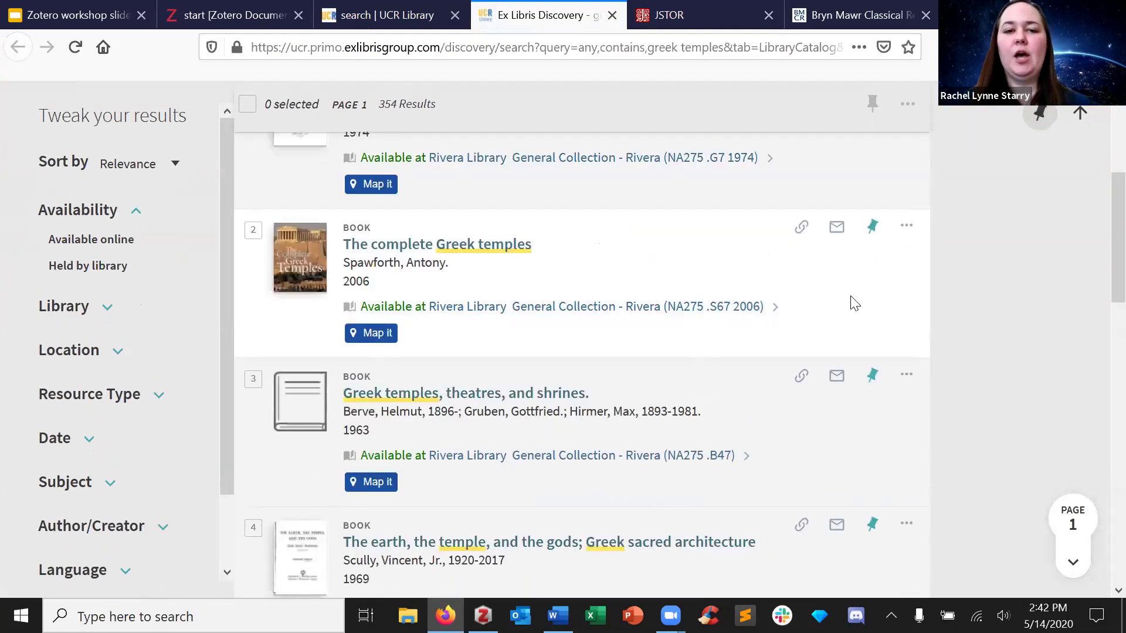
scroll(850, 301, "up", 2)
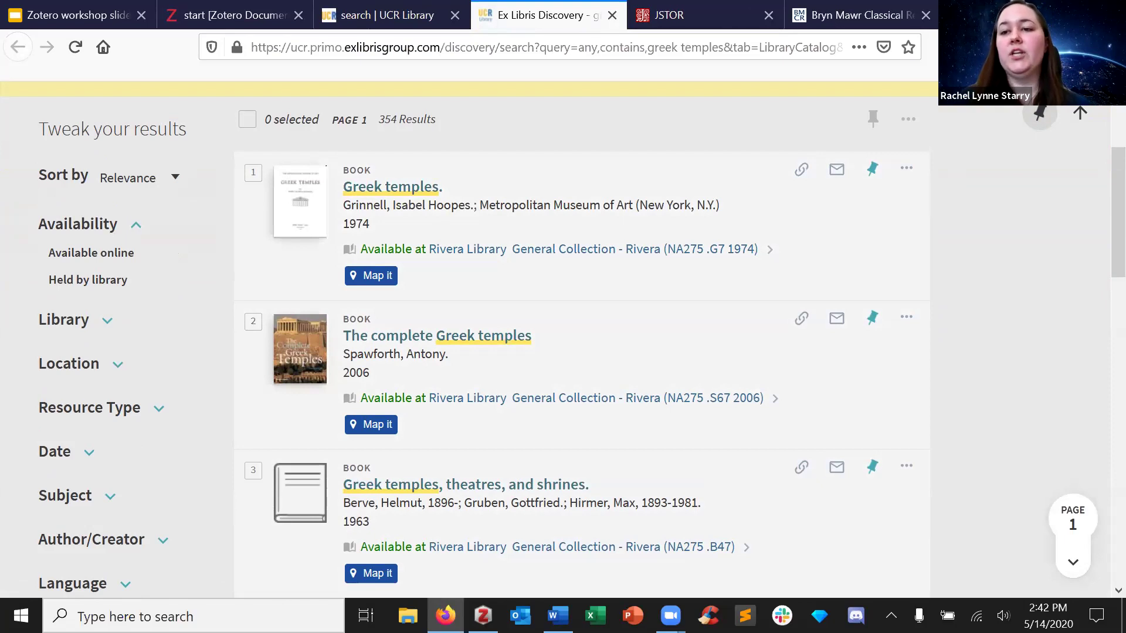
- Save "Greek temples." and "Greek temples, theatres, and shrines." from the results to Zotero Workshop and view the other destination choices
key("ctrl+shift+s")
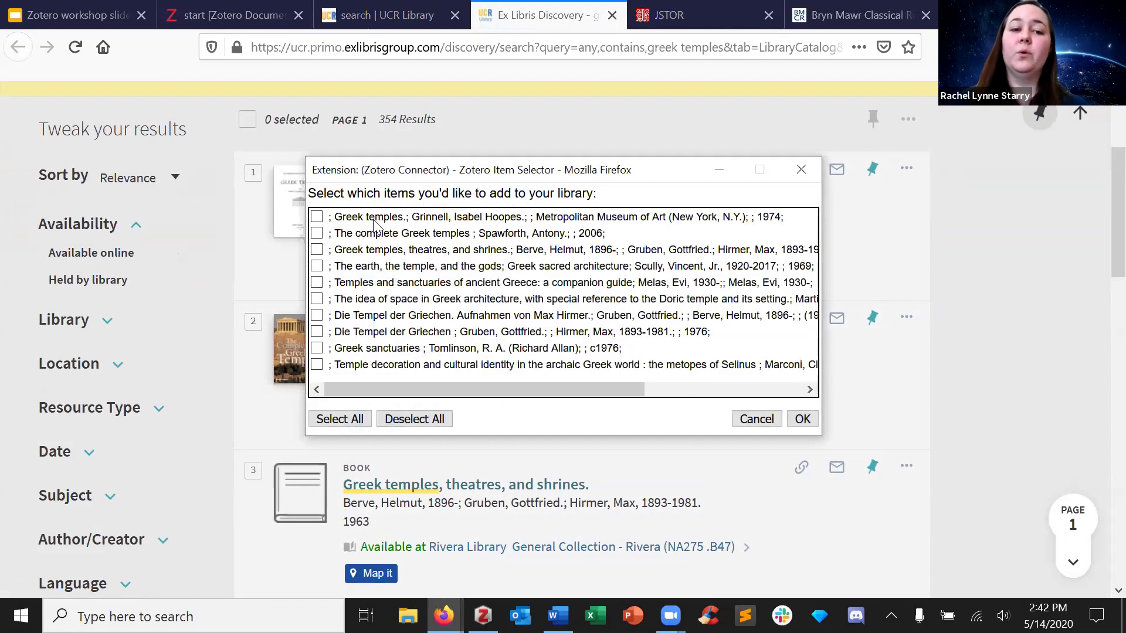
left_click(316, 217)
left_click(317, 250)
left_click(802, 420)
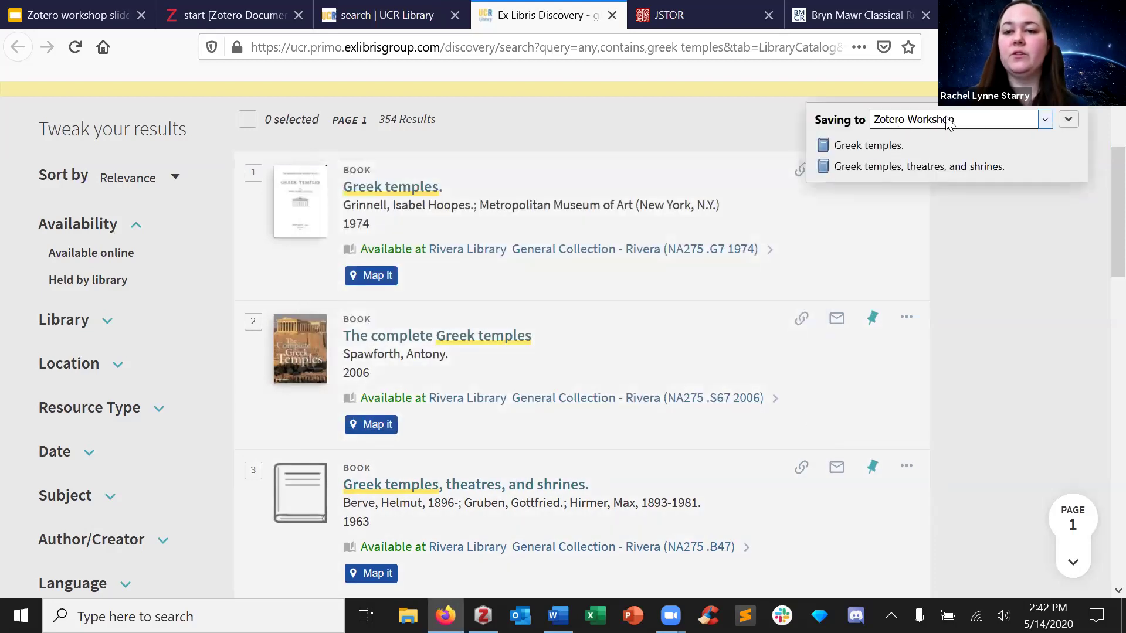
left_click(997, 122)
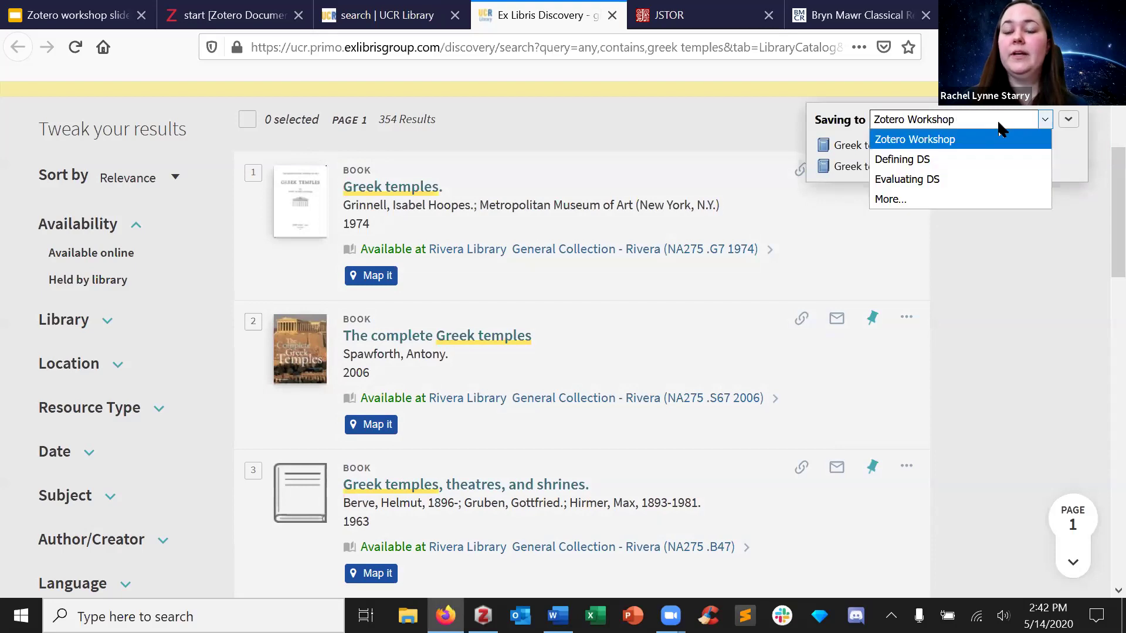
left_click(919, 202)
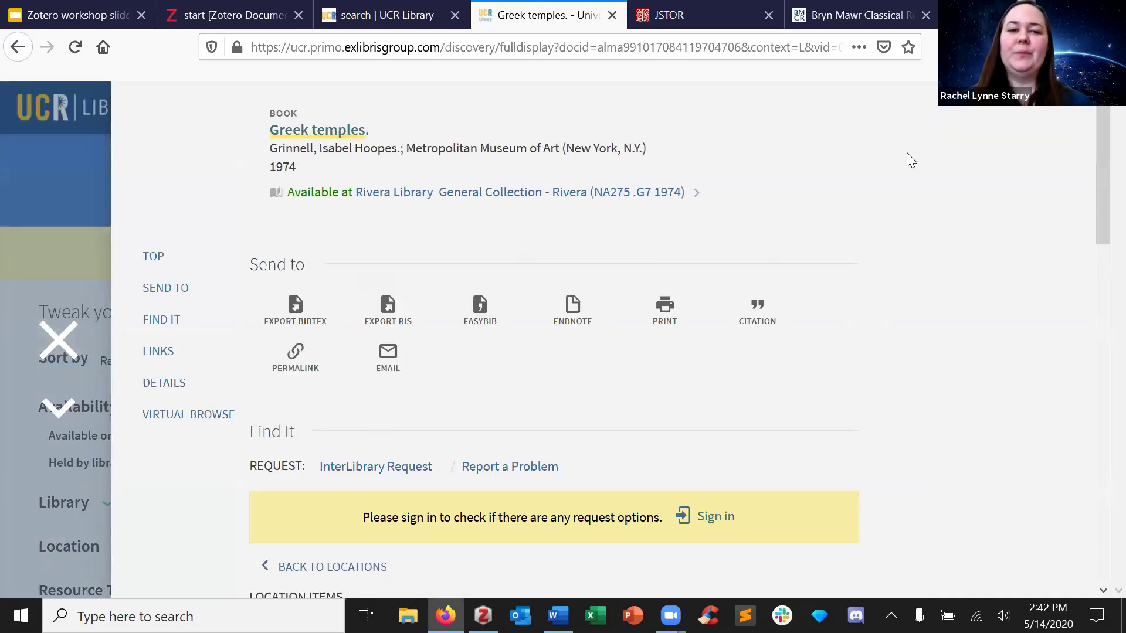
- Switch to Zotero and examine the imported metadata of "Greek temples, theatres, and shrines."
key("alt+Tab")
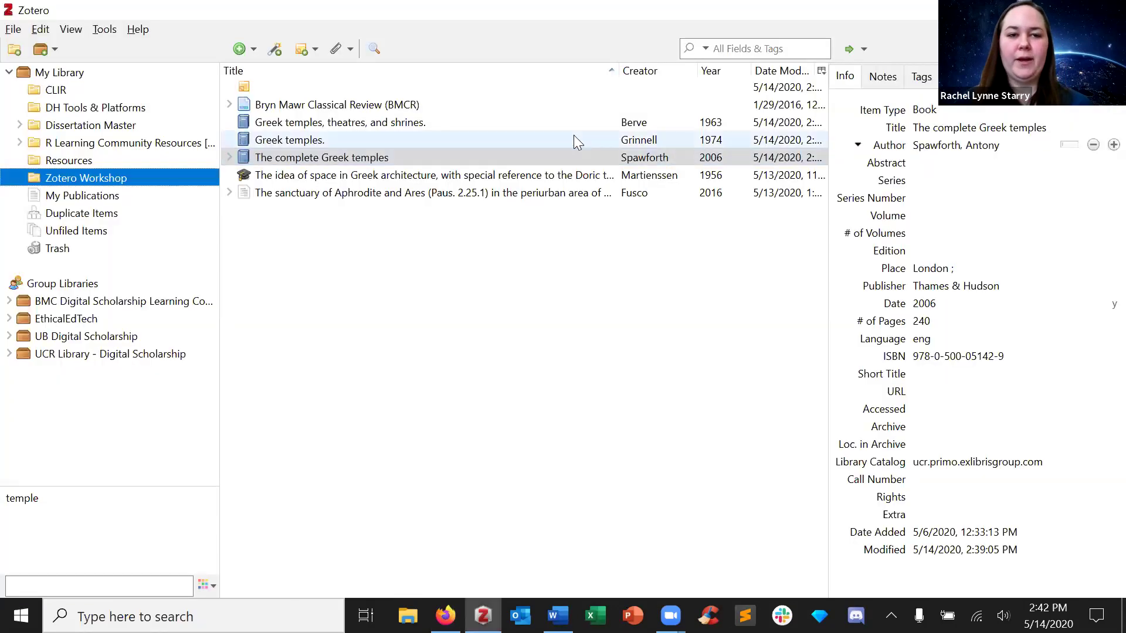
left_click(489, 121)
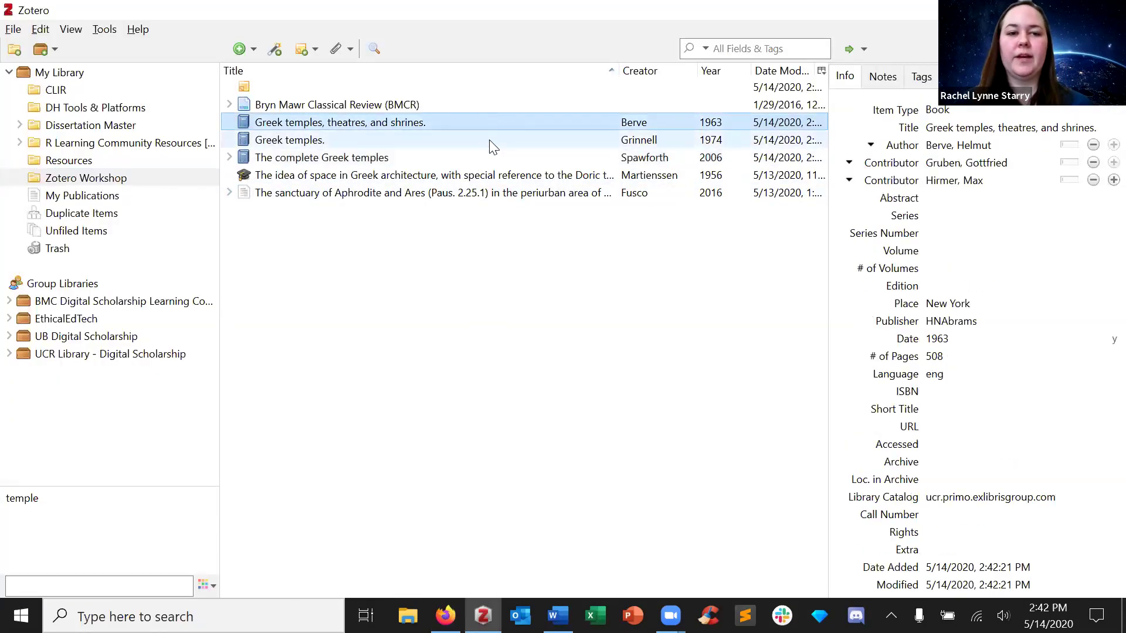
- View the metadata of "Greek temples.", then switch to Firefox and save that title's catalog record page to the Zotero Workshop collection
left_click(490, 141)
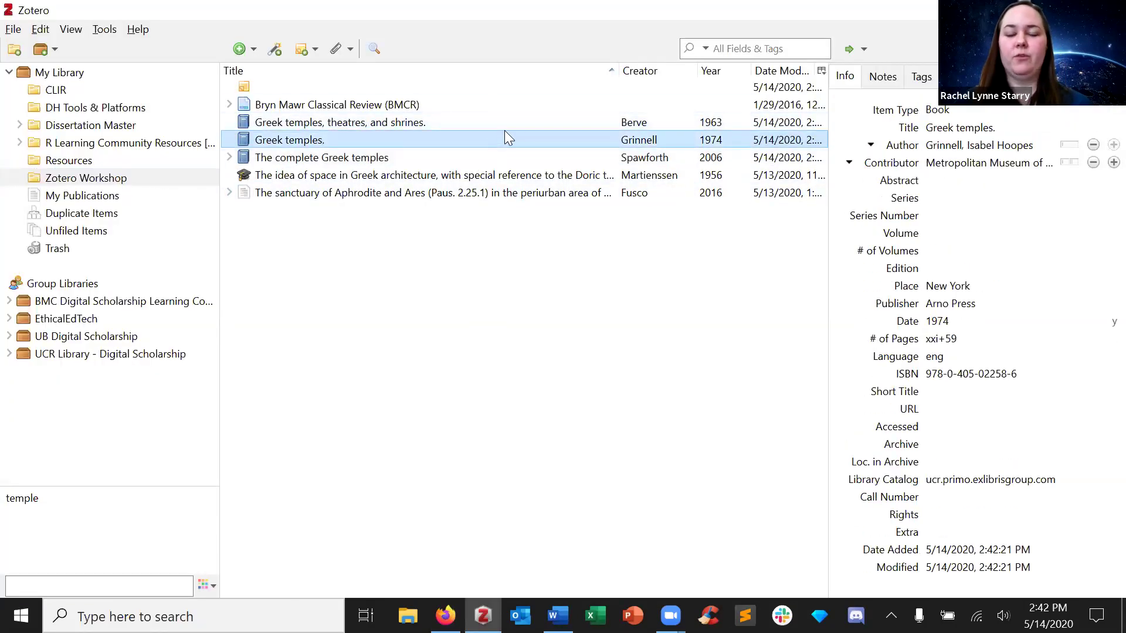
key("alt+Tab")
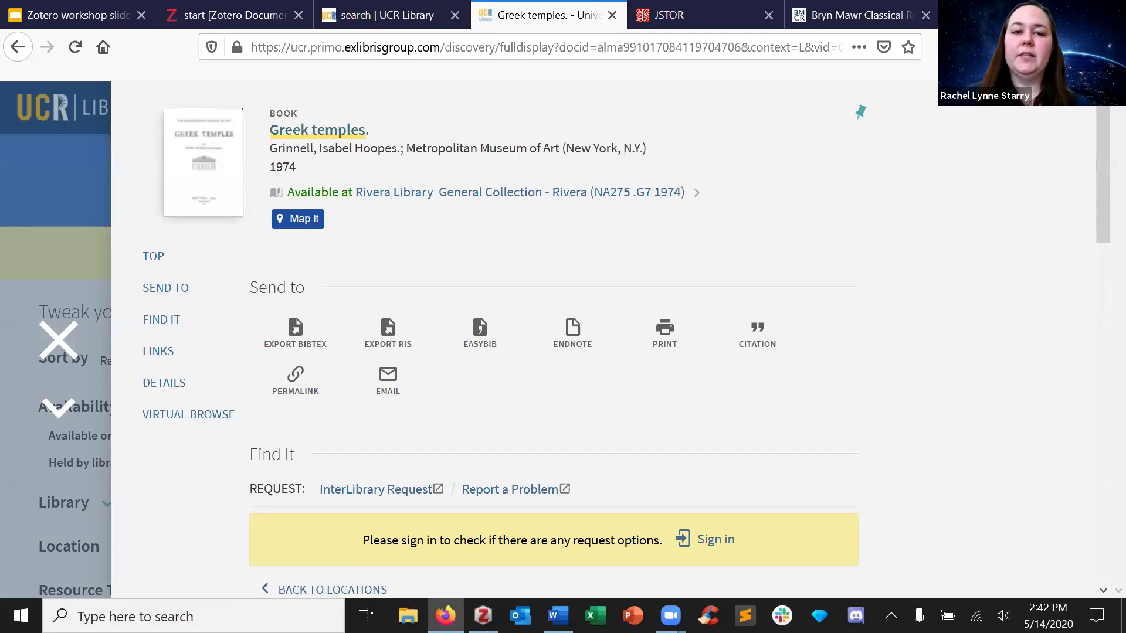
key("ctrl+shift+s")
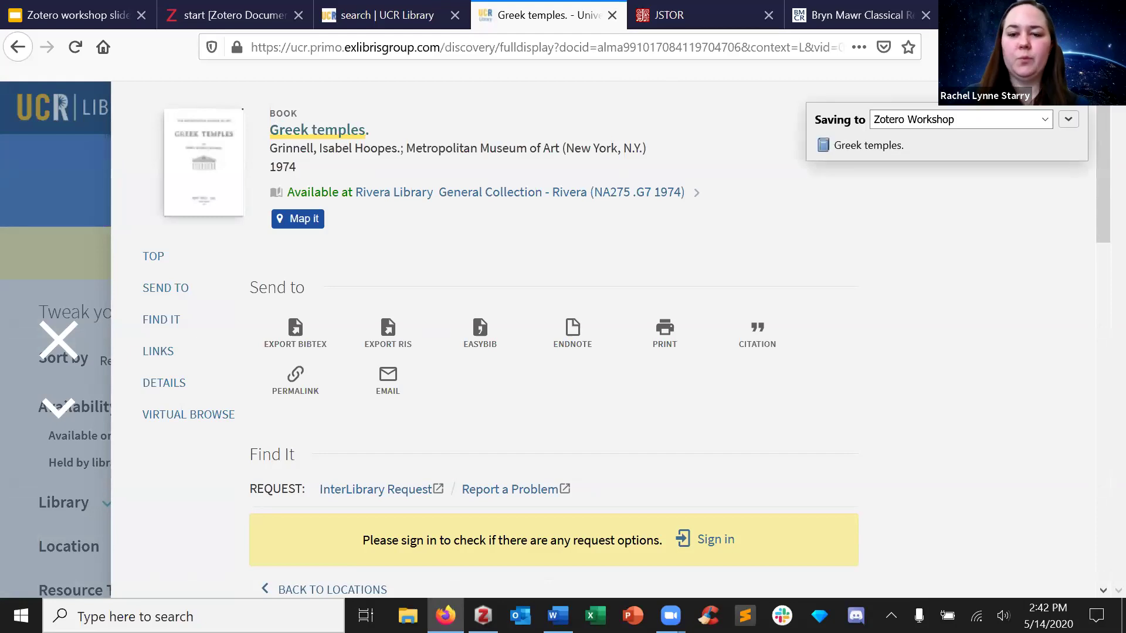
left_click(996, 119)
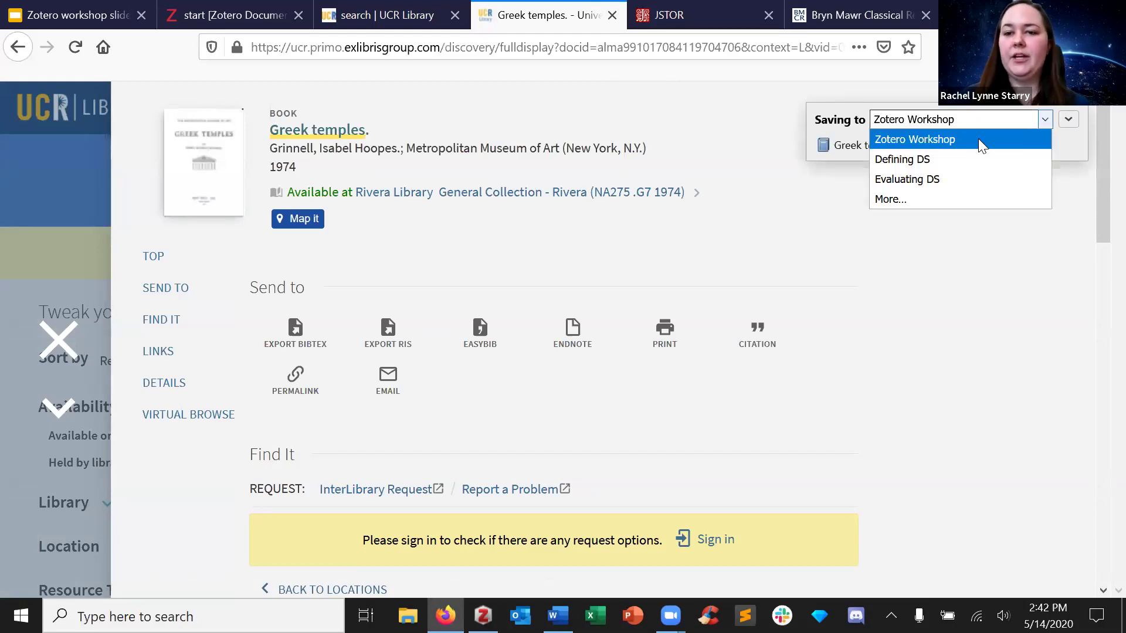
left_click(910, 205)
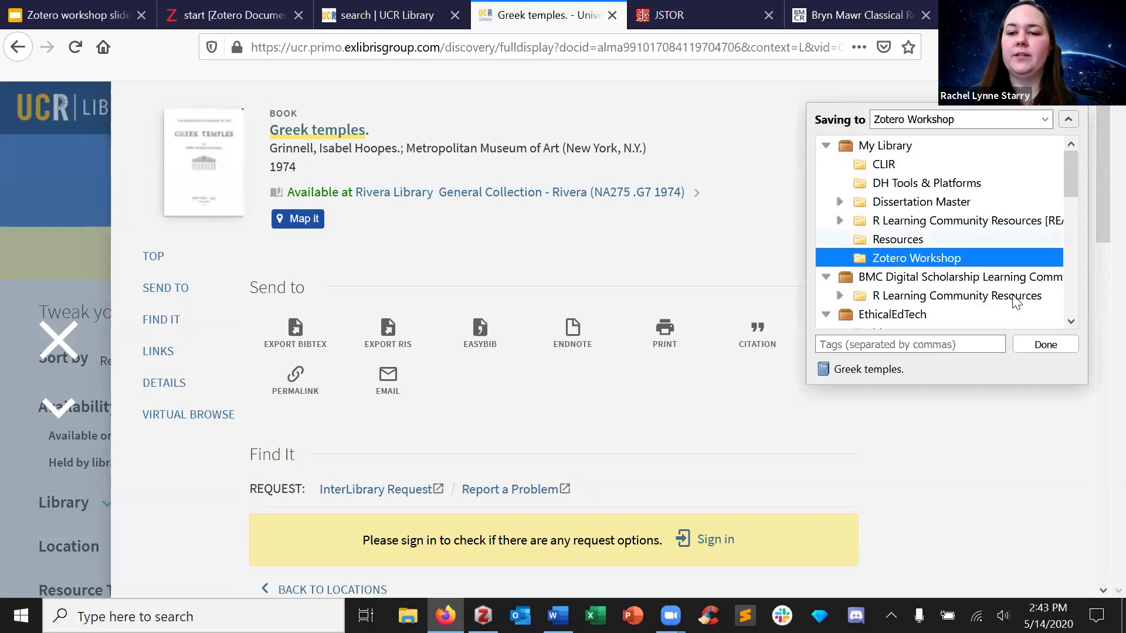
left_click(1042, 347)
- Switch to Zotero and compare the metadata of the two "Greek temples." entries
key("alt+Tab")
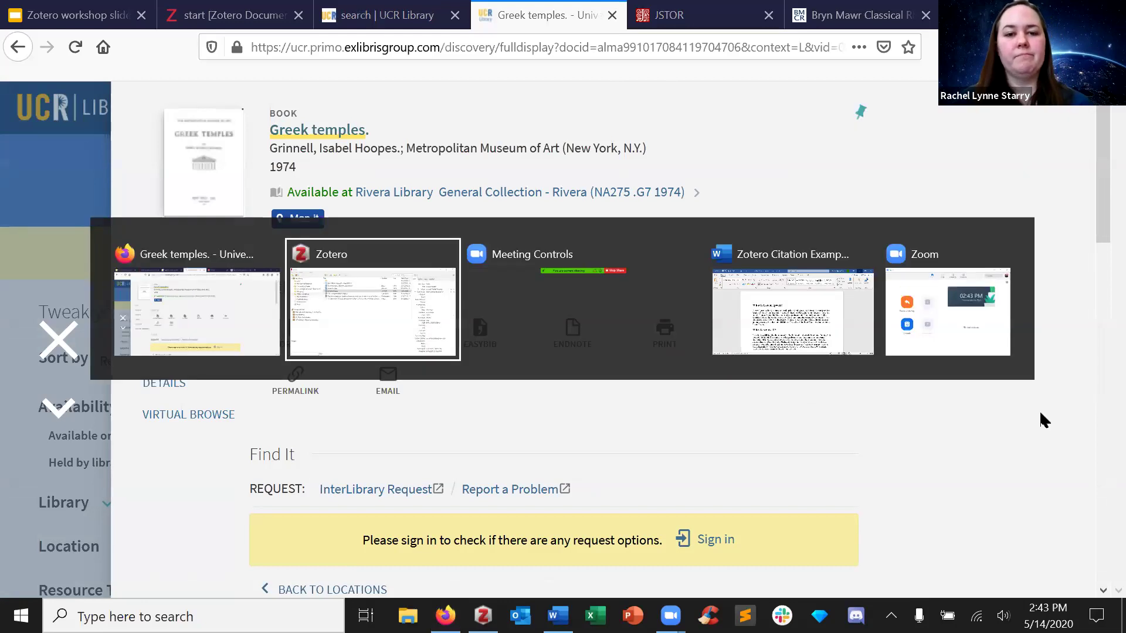
left_click(676, 141)
left_click(679, 156)
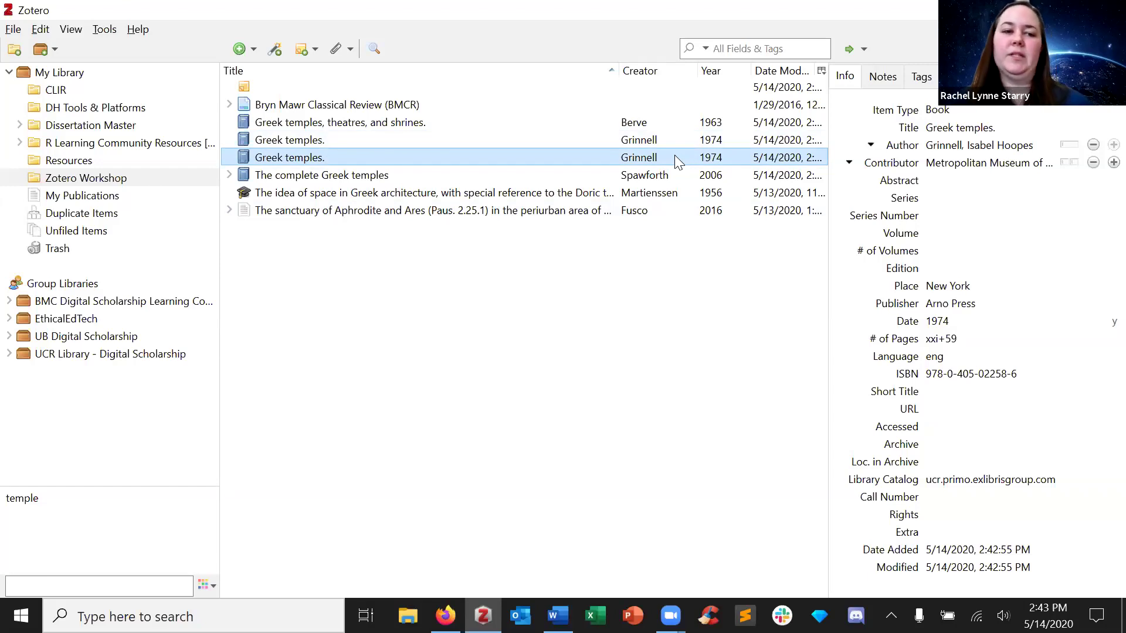
- Switch to Firefox and copy the permalink of the "Greek temples." catalog record to the clipboard
key("alt+Tab")
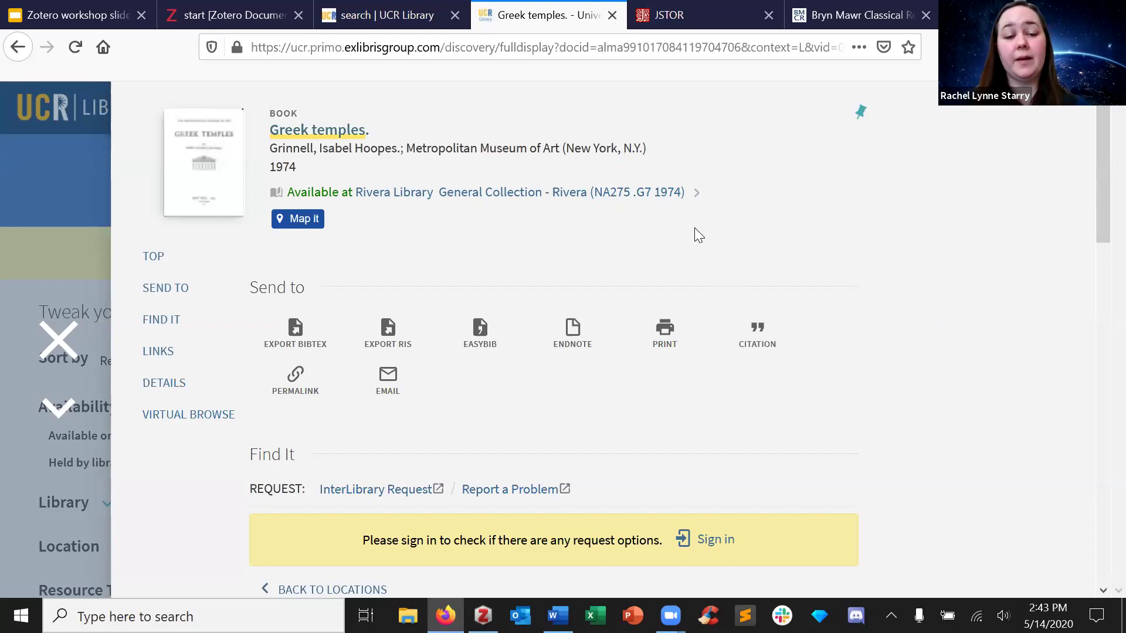
left_click(296, 386)
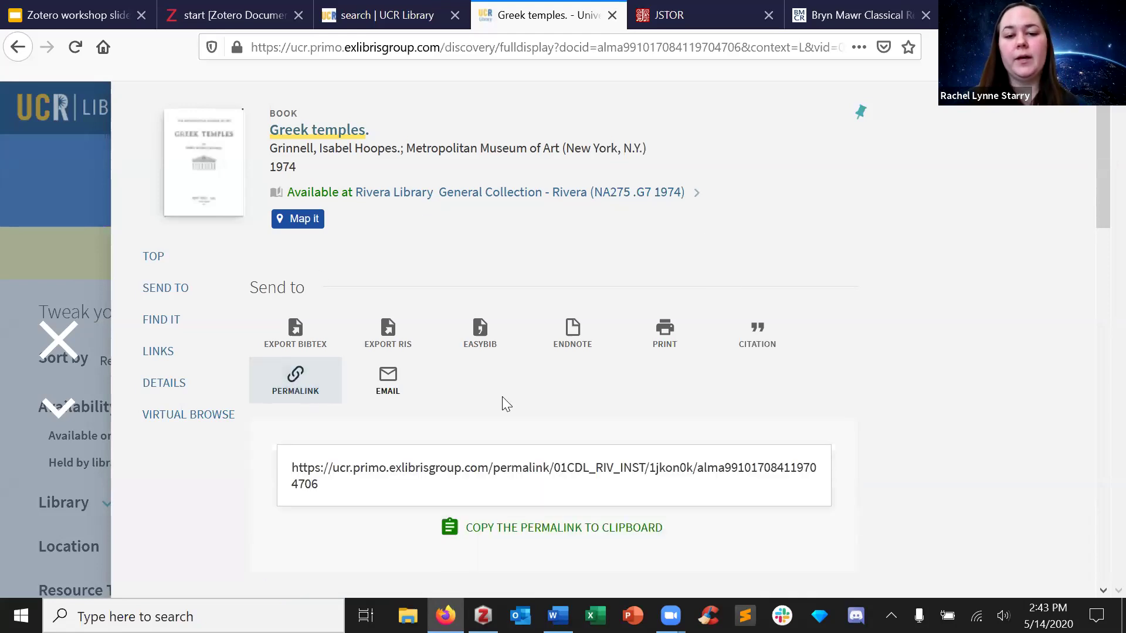
scroll(502, 396, "down", 2)
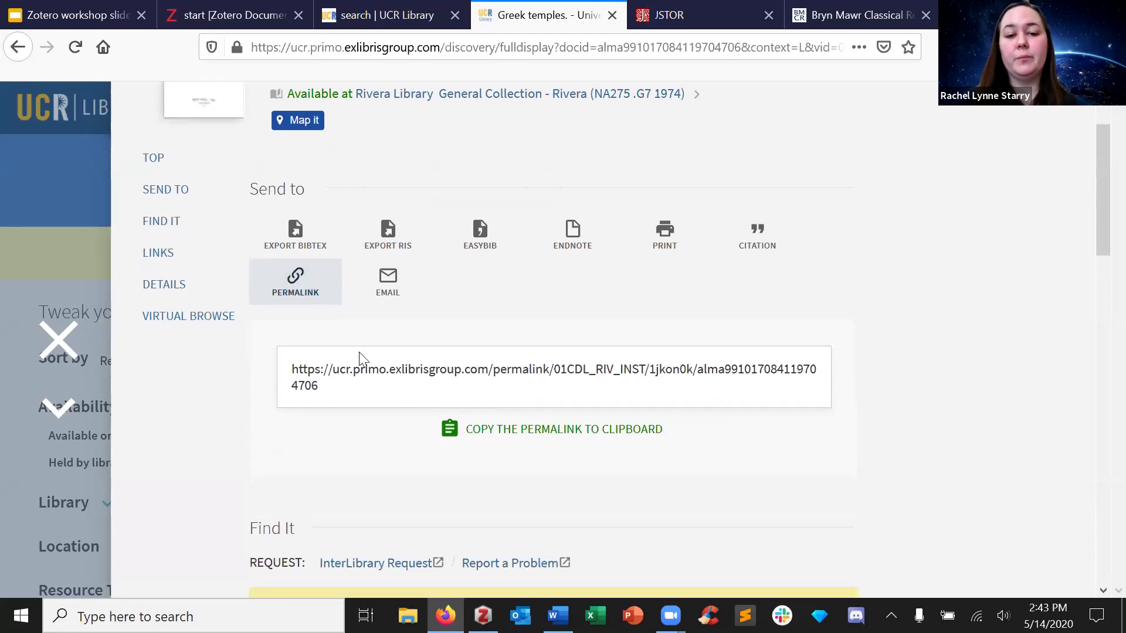
left_click(583, 437)
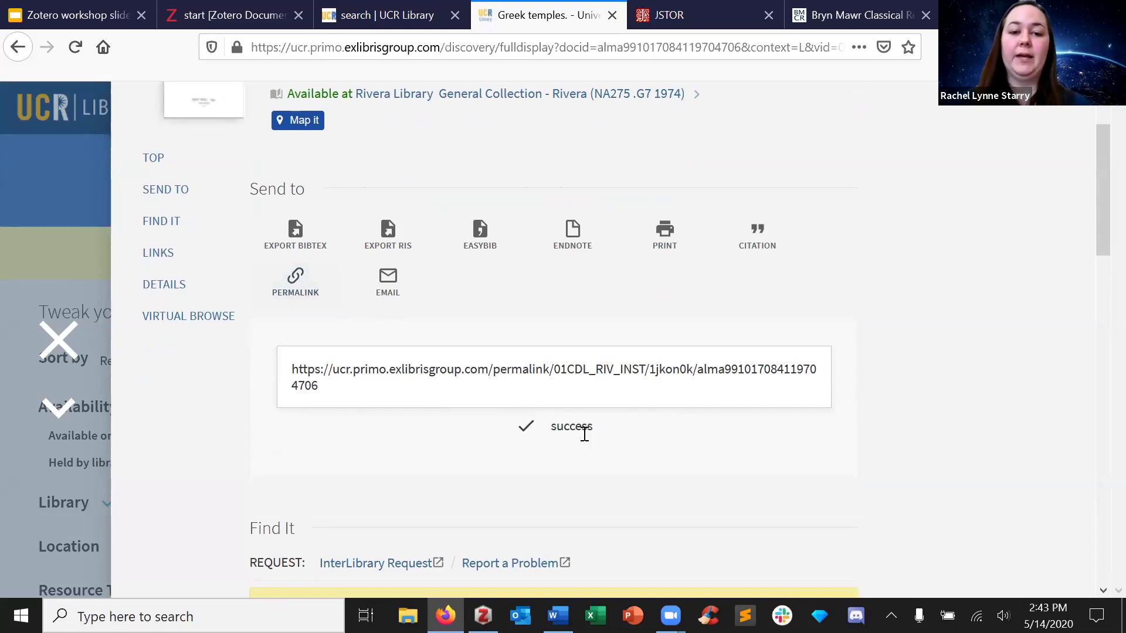
- Switch to Zotero and paste the copied permalink into the URL field of the second "Greek temples." entry
key("alt+Tab")
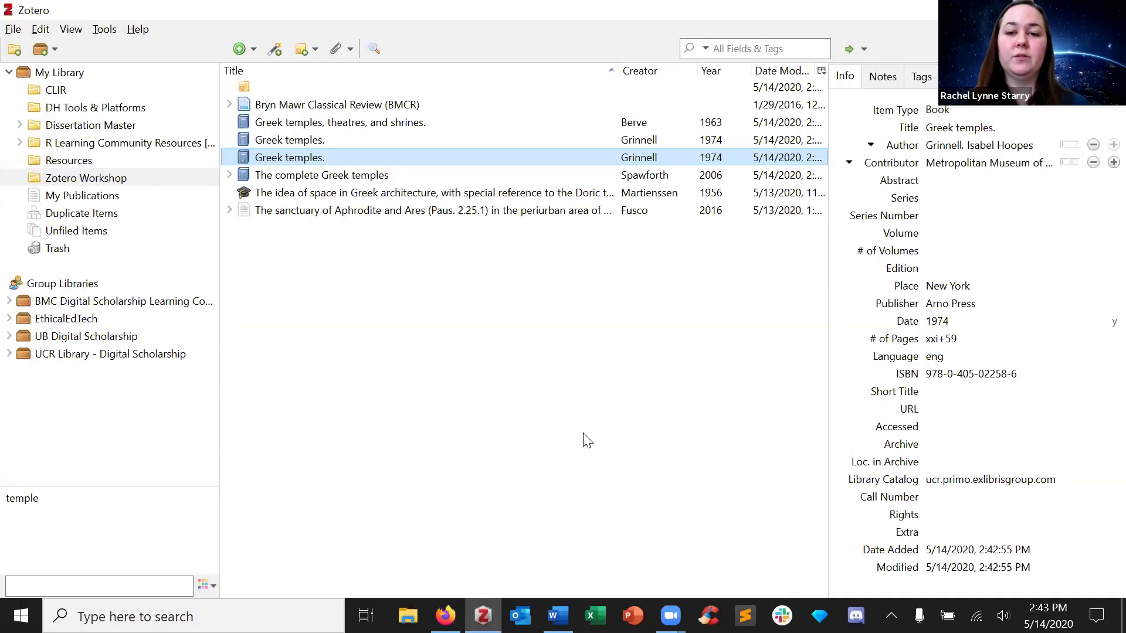
left_click(962, 409)
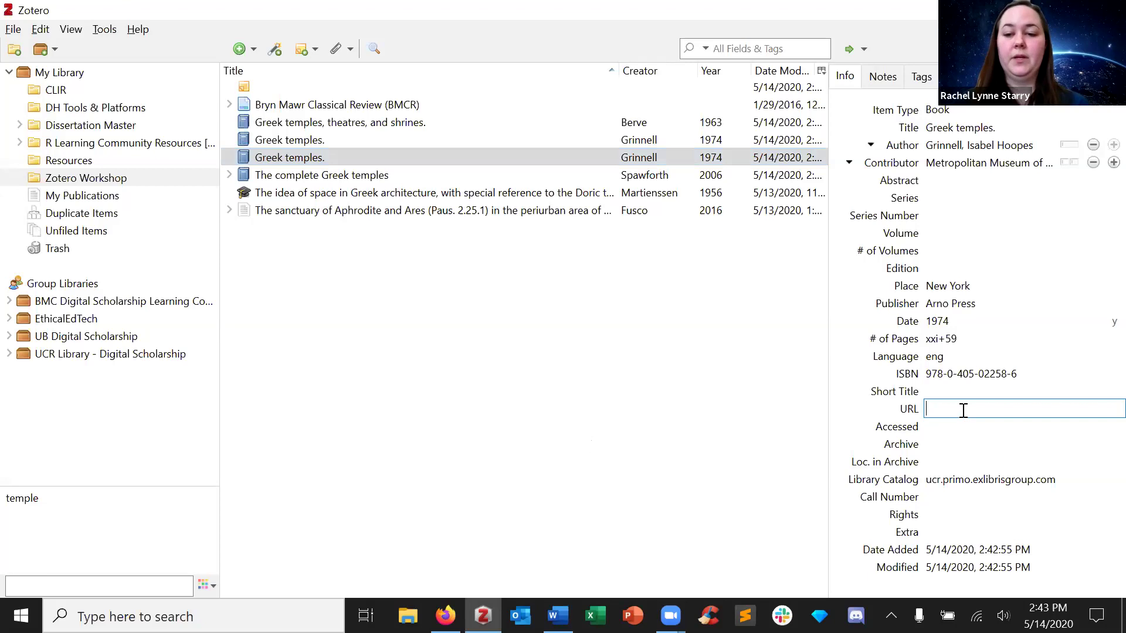
key("ctrl+v")
key("Return")
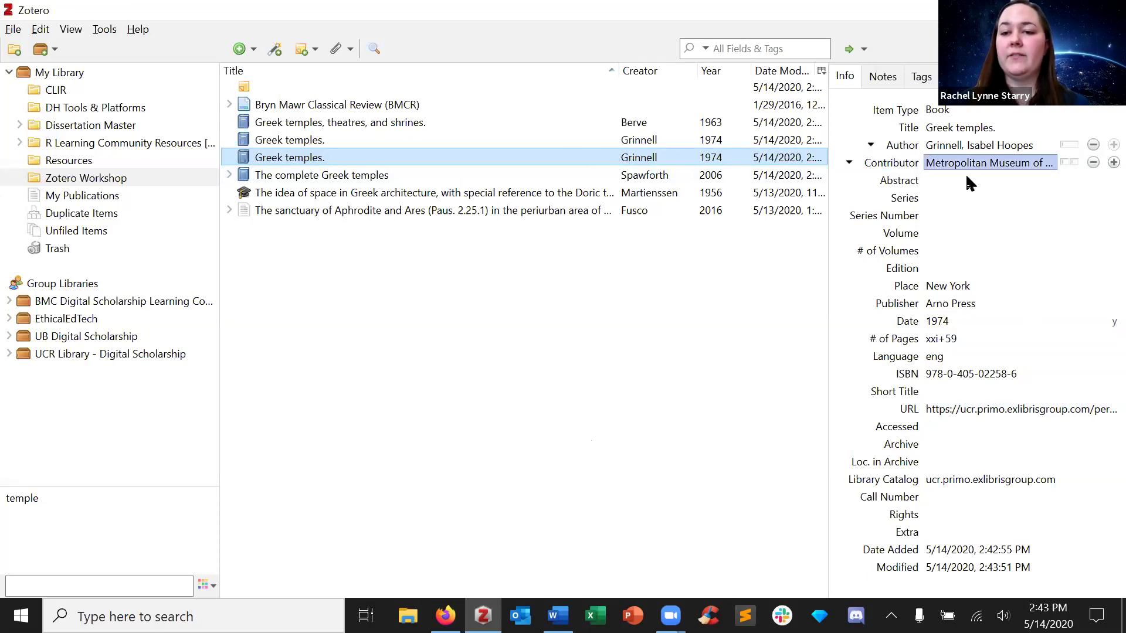
left_click(961, 405)
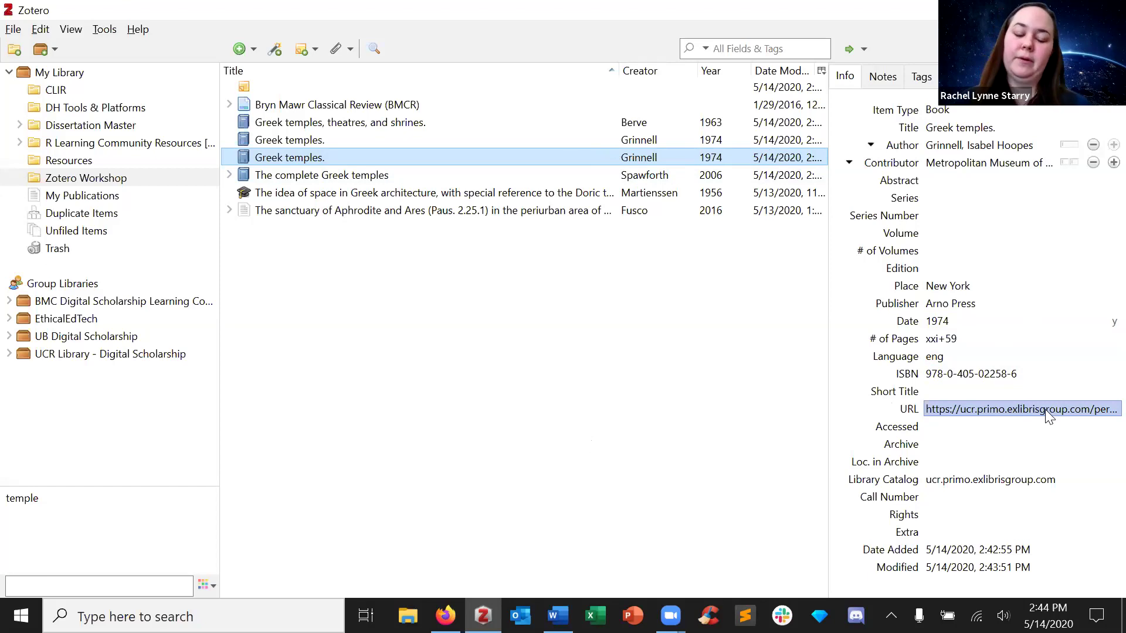
key("Escape")
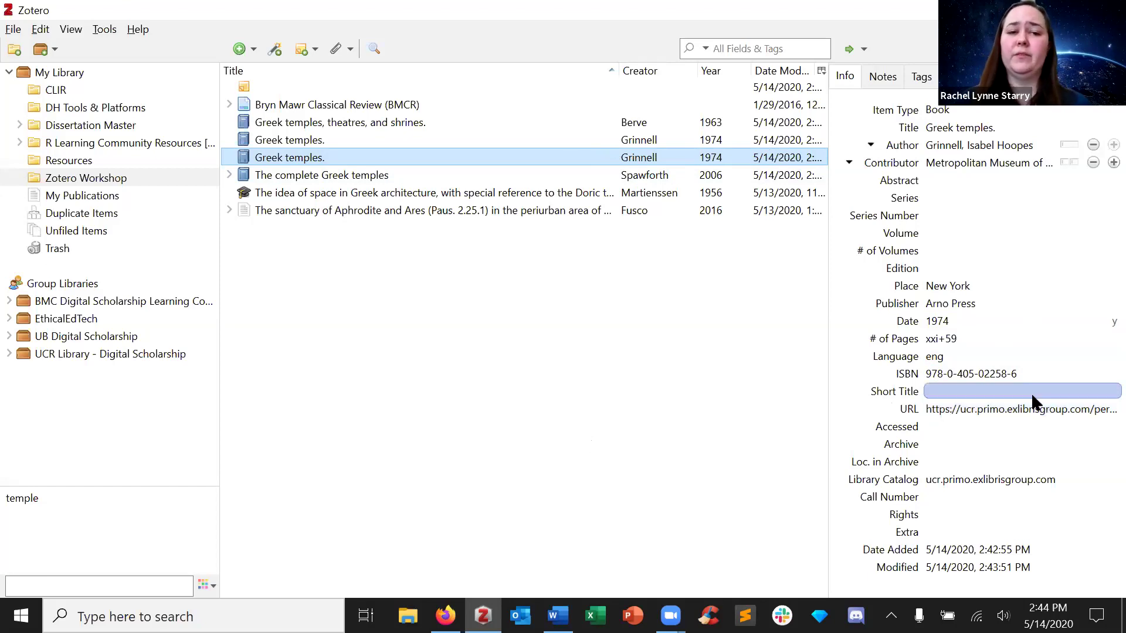
- Switch to Firefox, close the catalog record, and open the Databases page of the UCR Library website
key("alt+Tab")
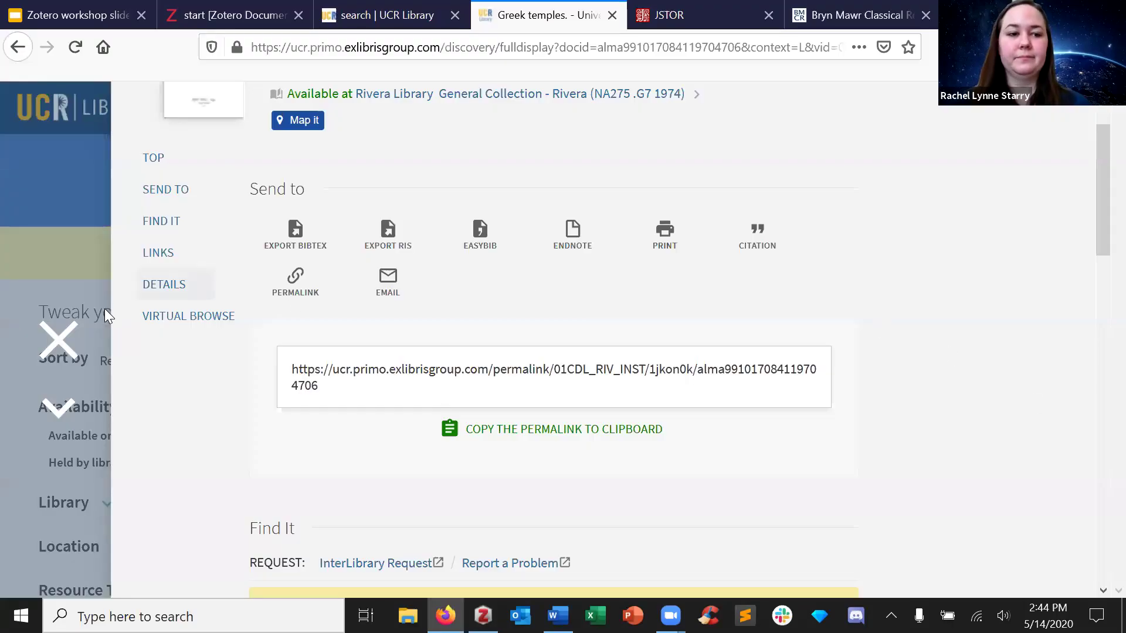
left_click(57, 340)
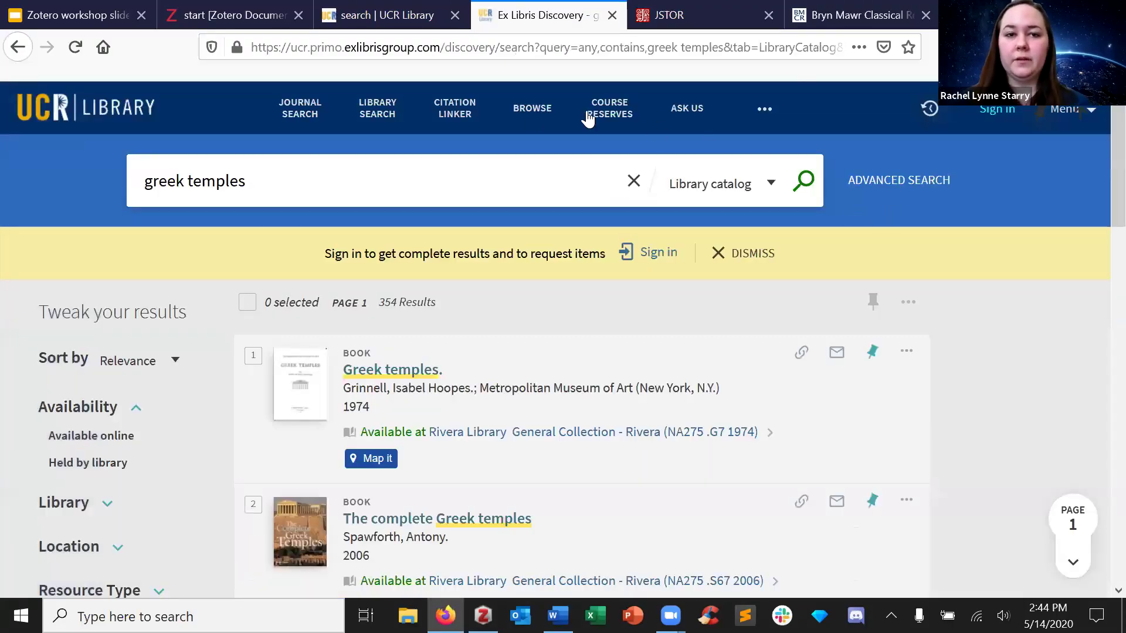
left_click(382, 15)
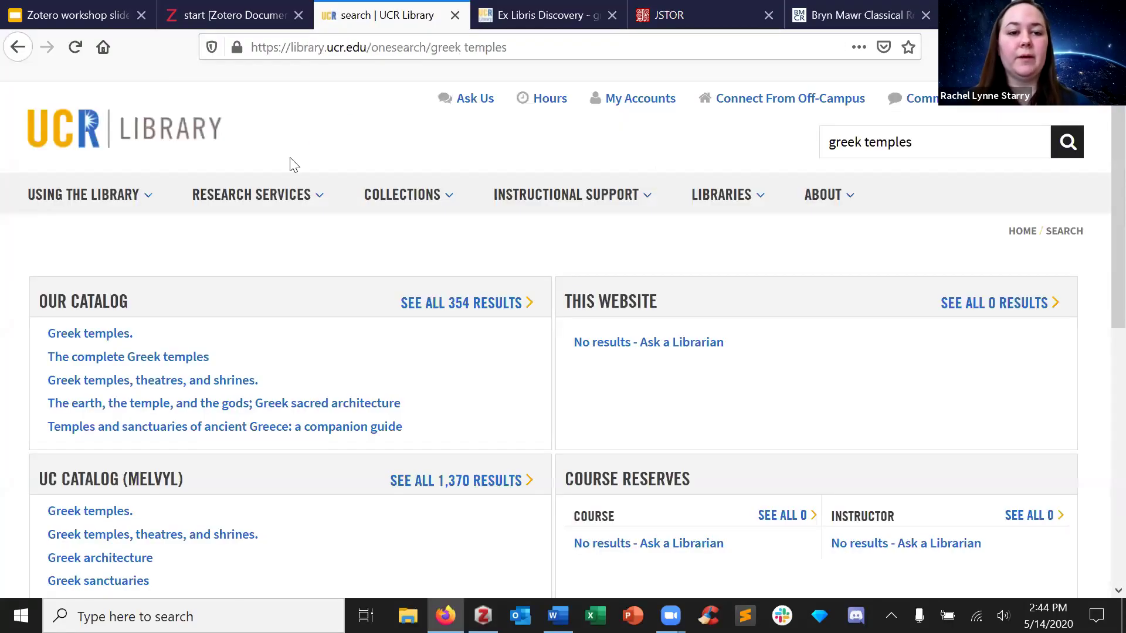
mouse_move(276, 192)
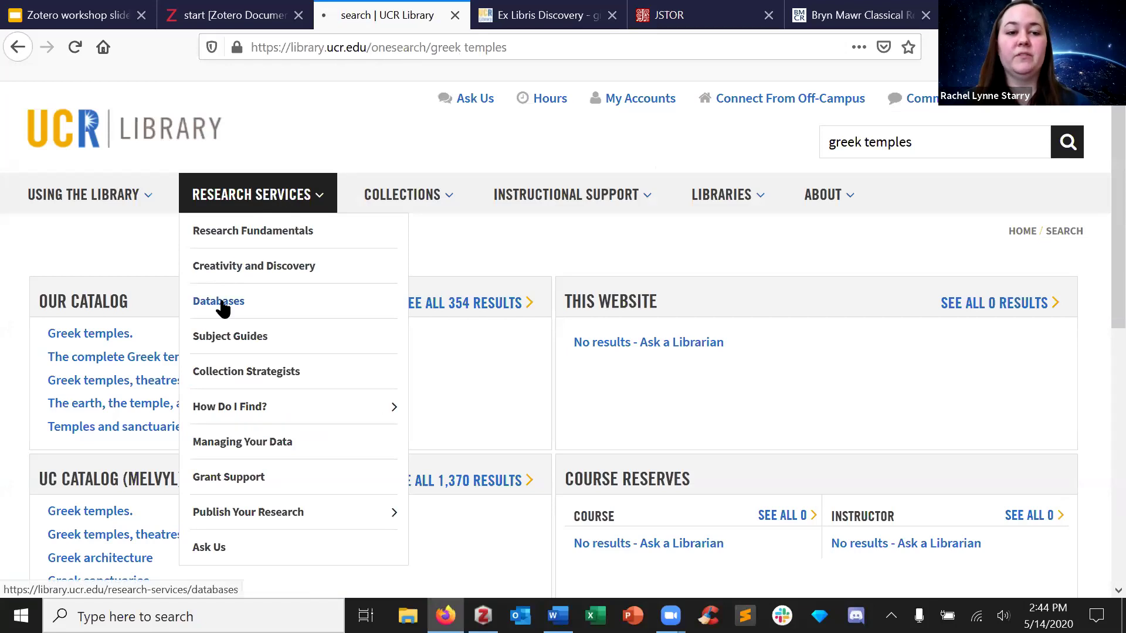
left_click(223, 303)
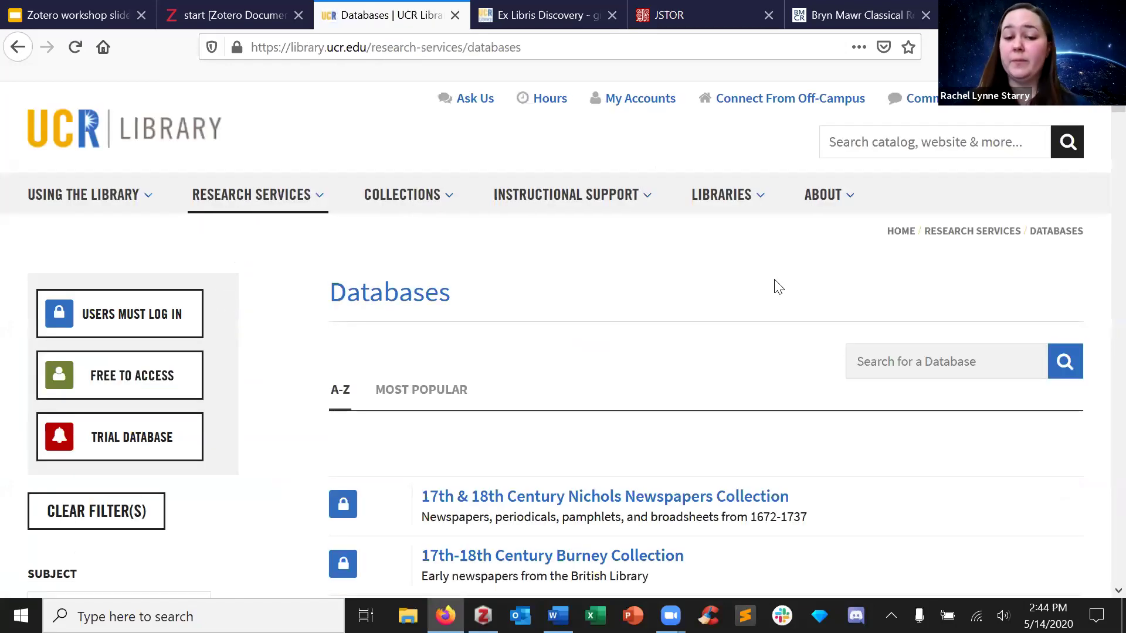
- Search the database list for "l'annee" and open L'Année Philologique
scroll(791, 273, "down", 2)
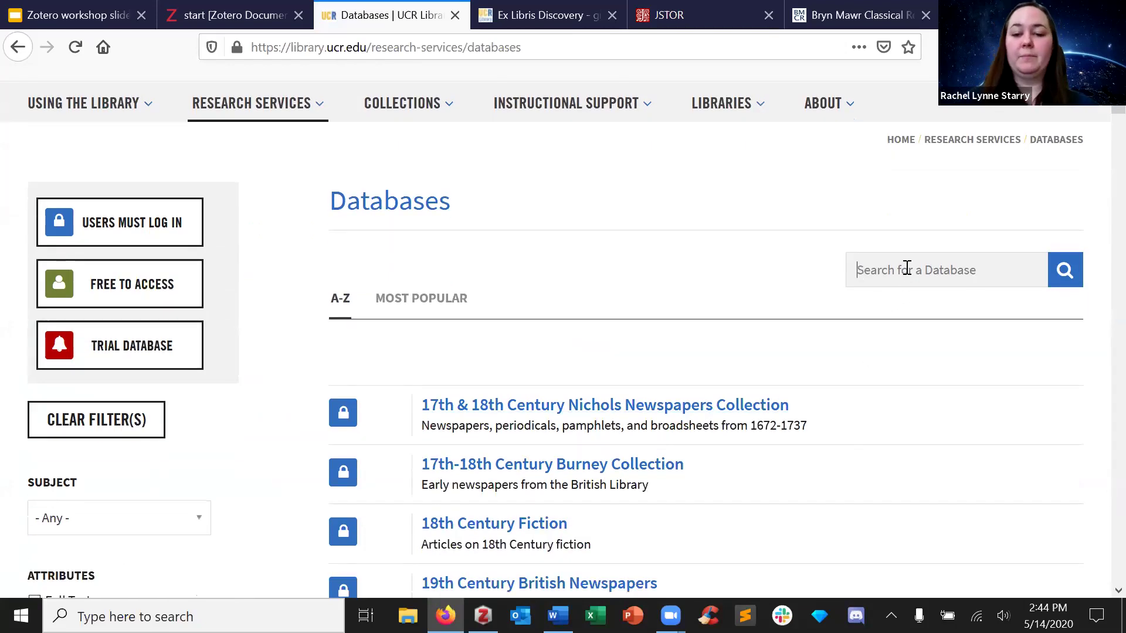
type("l")
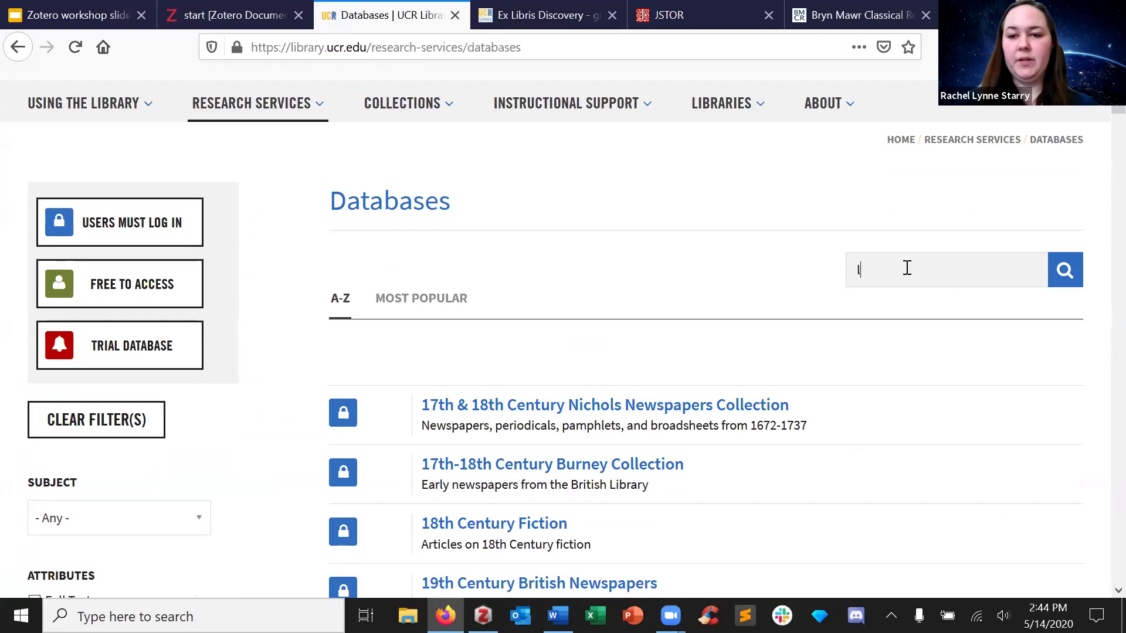
type("'annee")
key("Return")
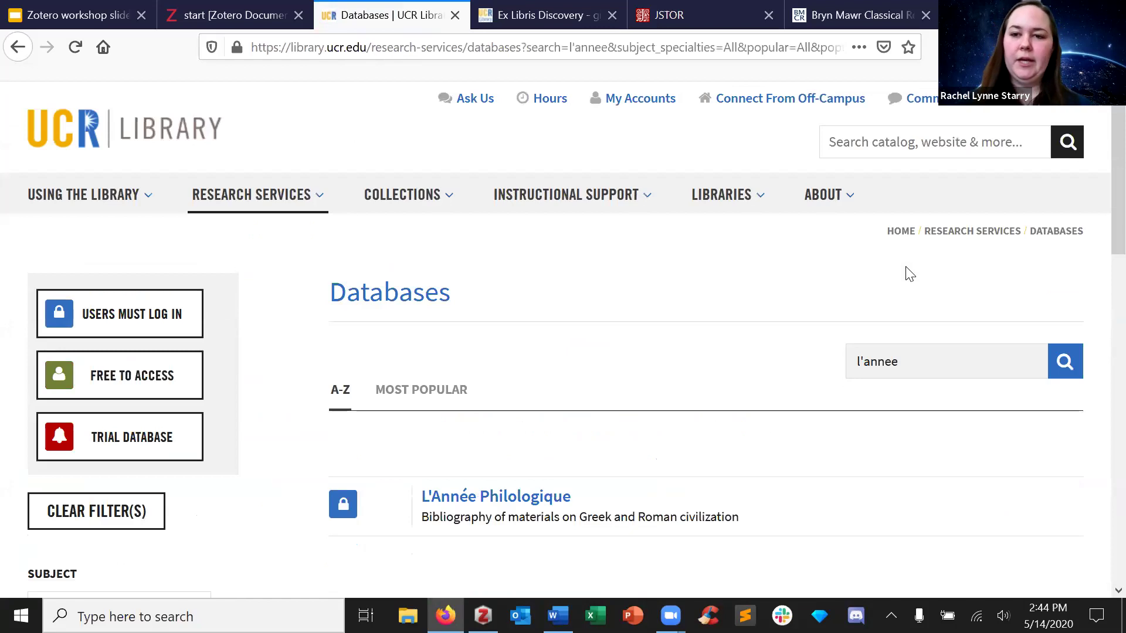
left_click(536, 496)
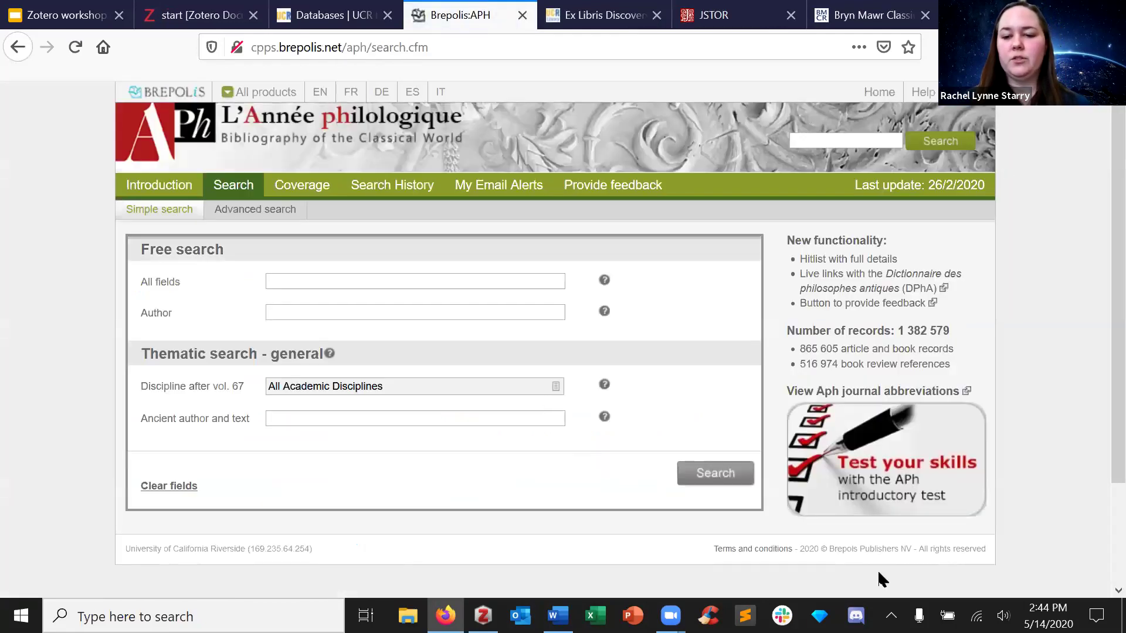
- Check the GlobalProtect VPN connection status, and search all fields of L'Année philologique for "greek temples"
left_click(891, 615)
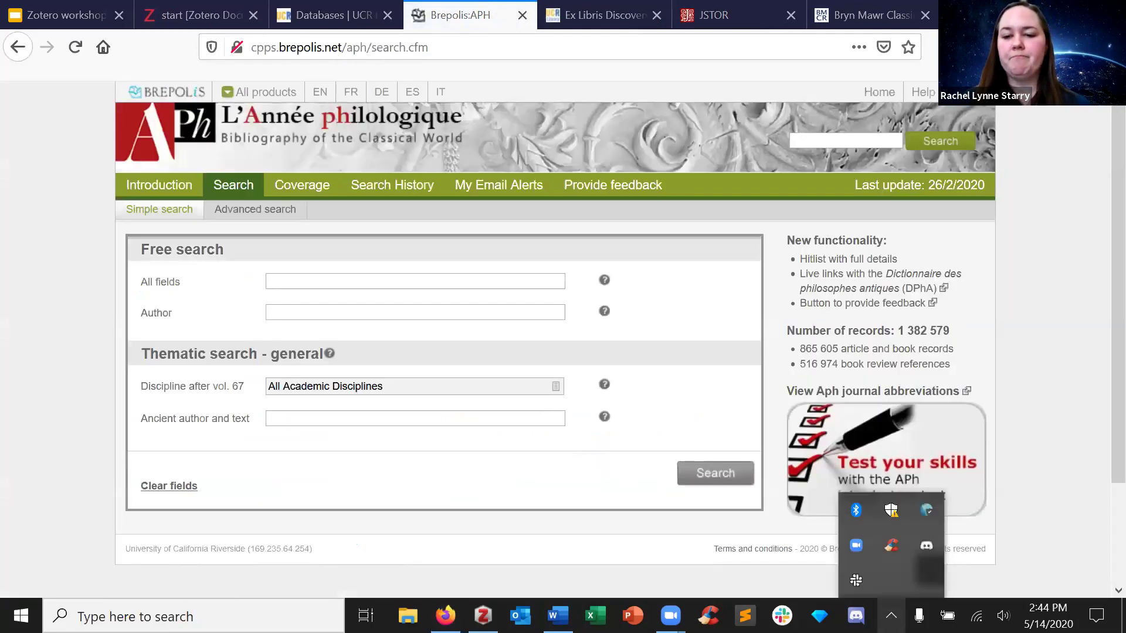
left_click(927, 510)
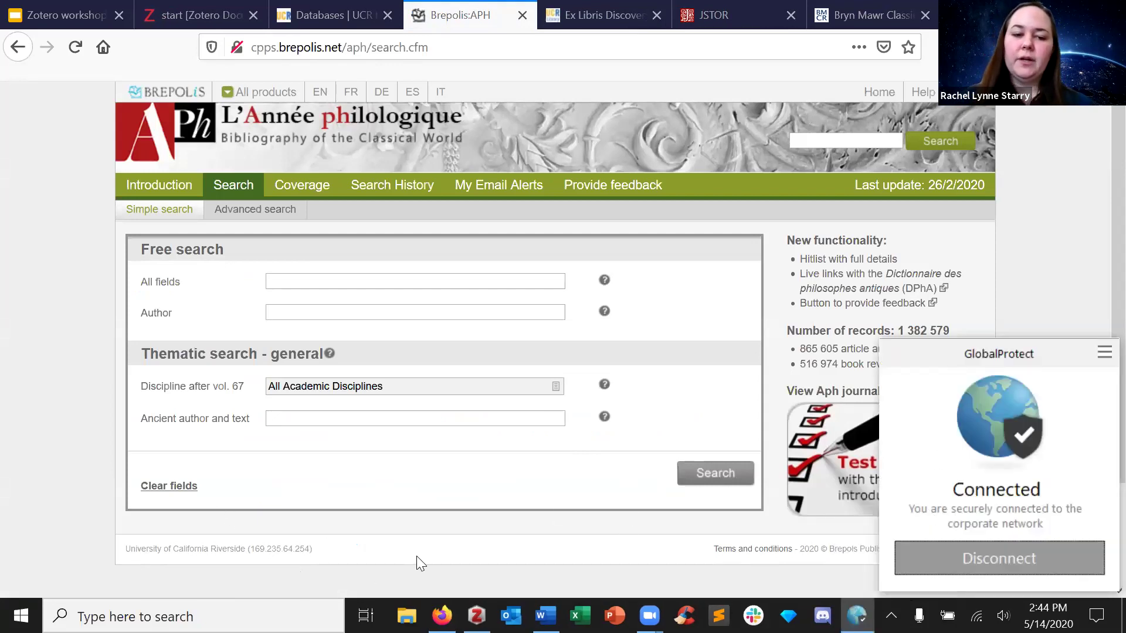
left_click(387, 277)
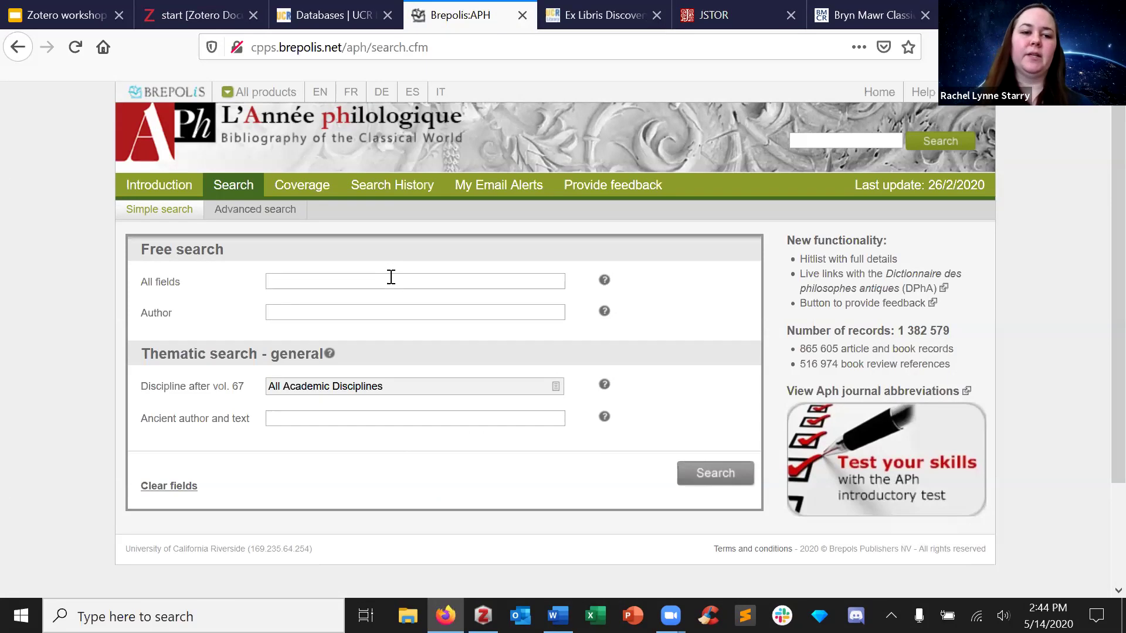
type("greek temples")
key("Return")
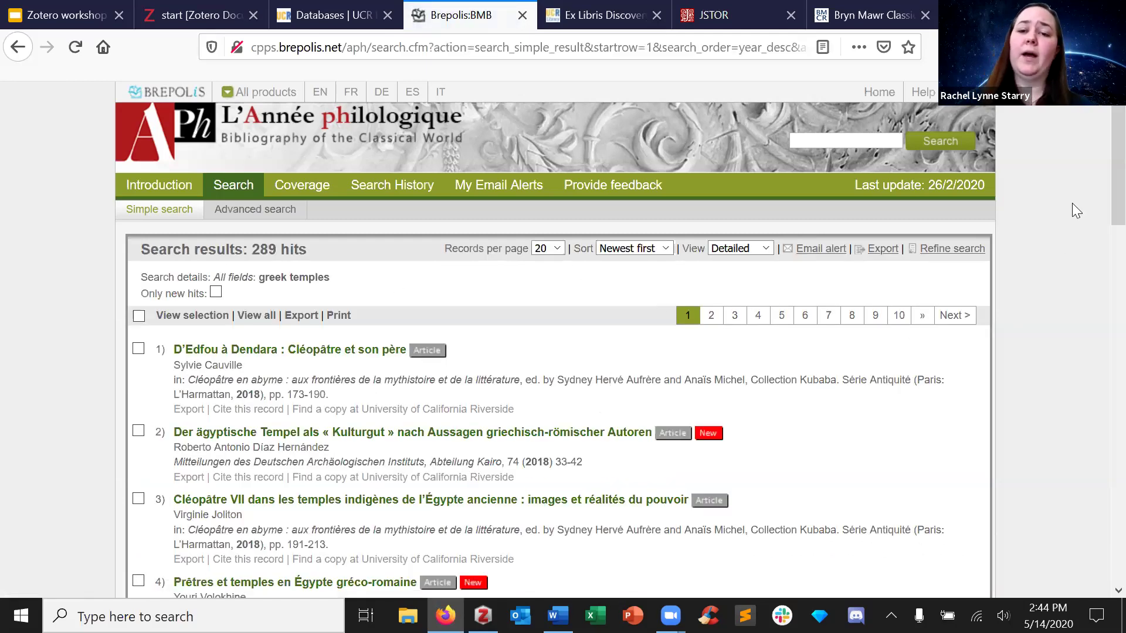
- Save "Prêtres et temples en Égypte gréco-romaine" and "Power through textiles : women as ritual performers in ancient Greece" to Zotero Workshop
scroll(1058, 241, "down", 1)
scroll(1054, 236, "down", 2)
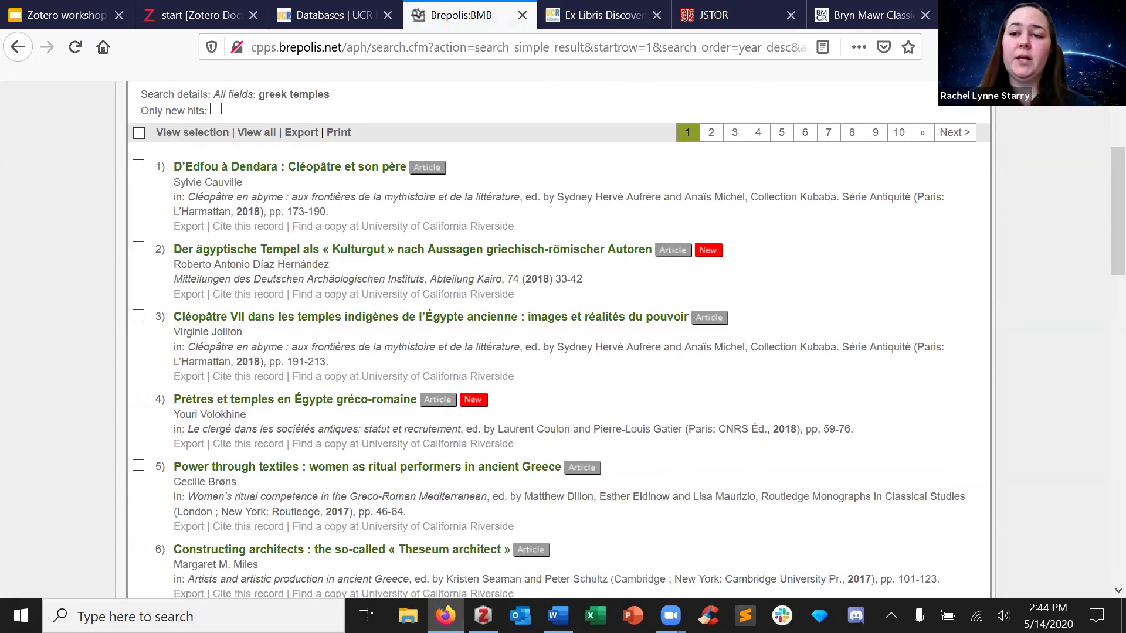
left_click(317, 267)
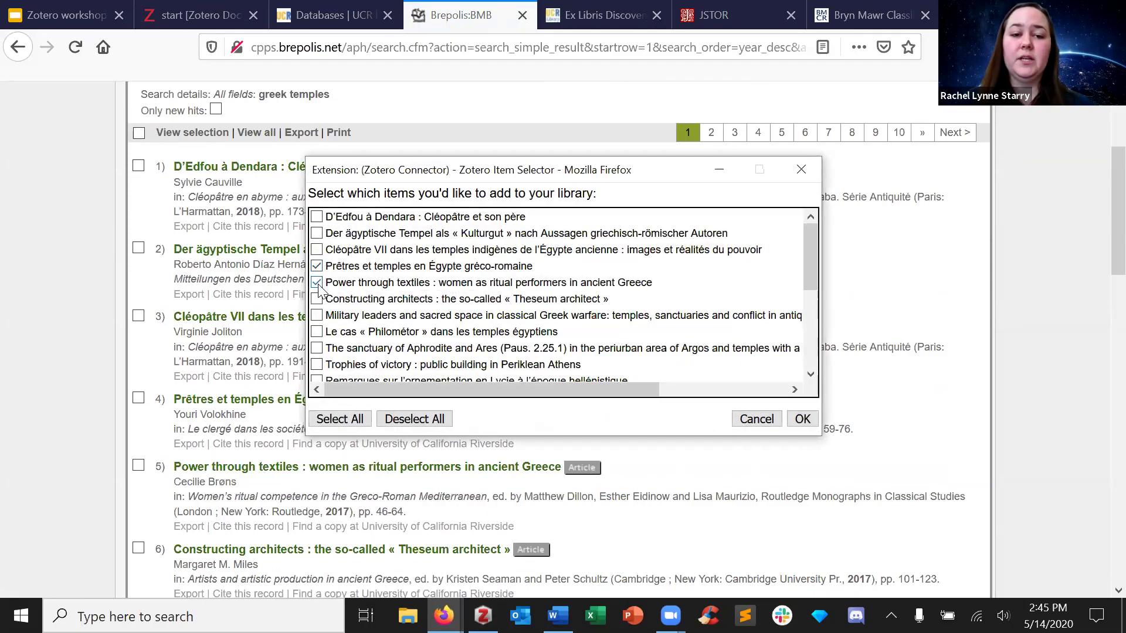
left_click(802, 418)
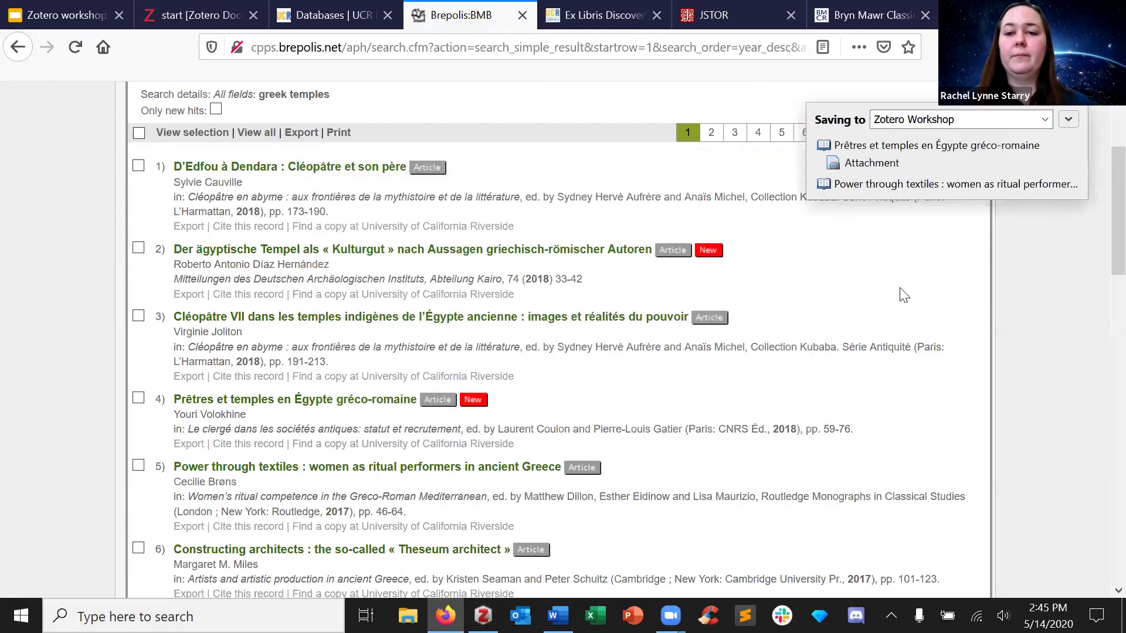
- Switch to Zotero and examine the imported metadata of "Power through textiles", especially its Book Title field
key("alt+Tab")
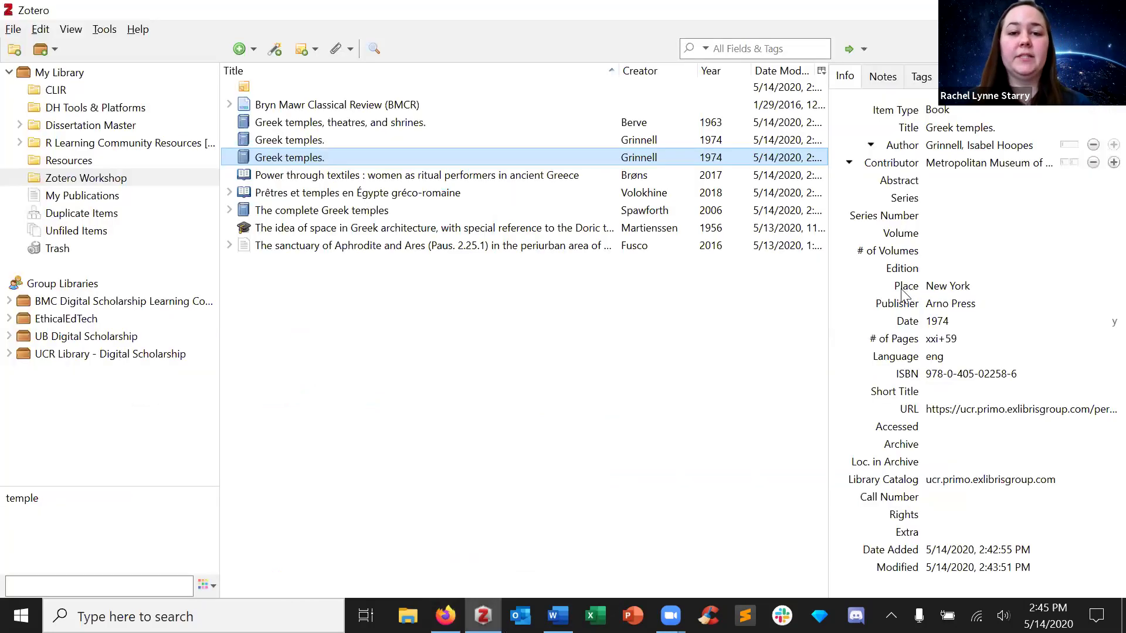
left_click(718, 176)
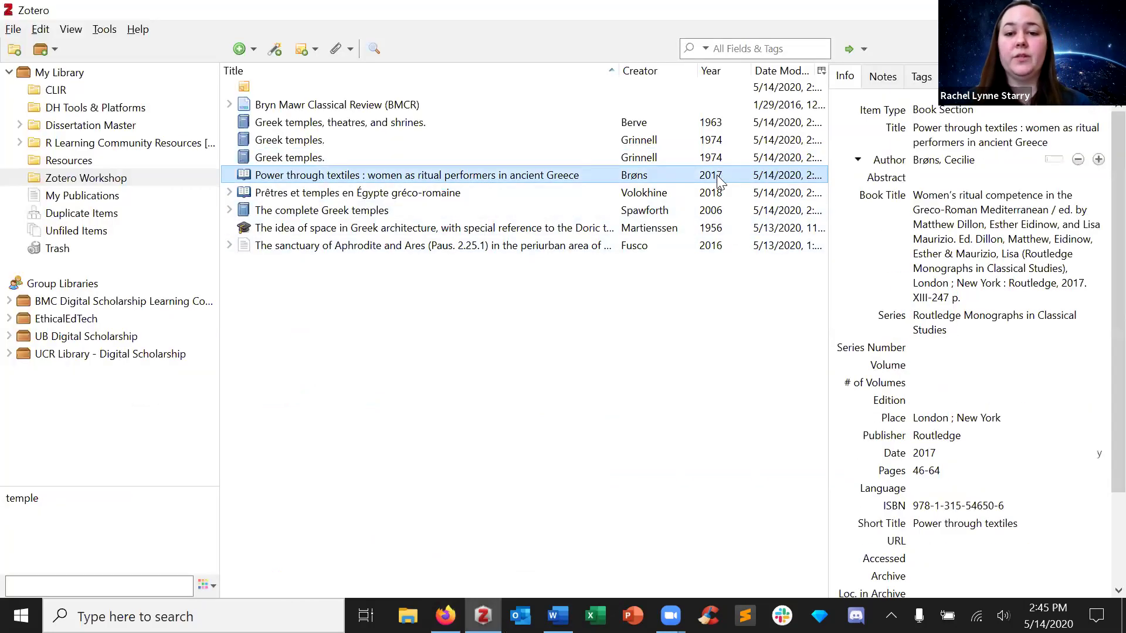
left_click(959, 200)
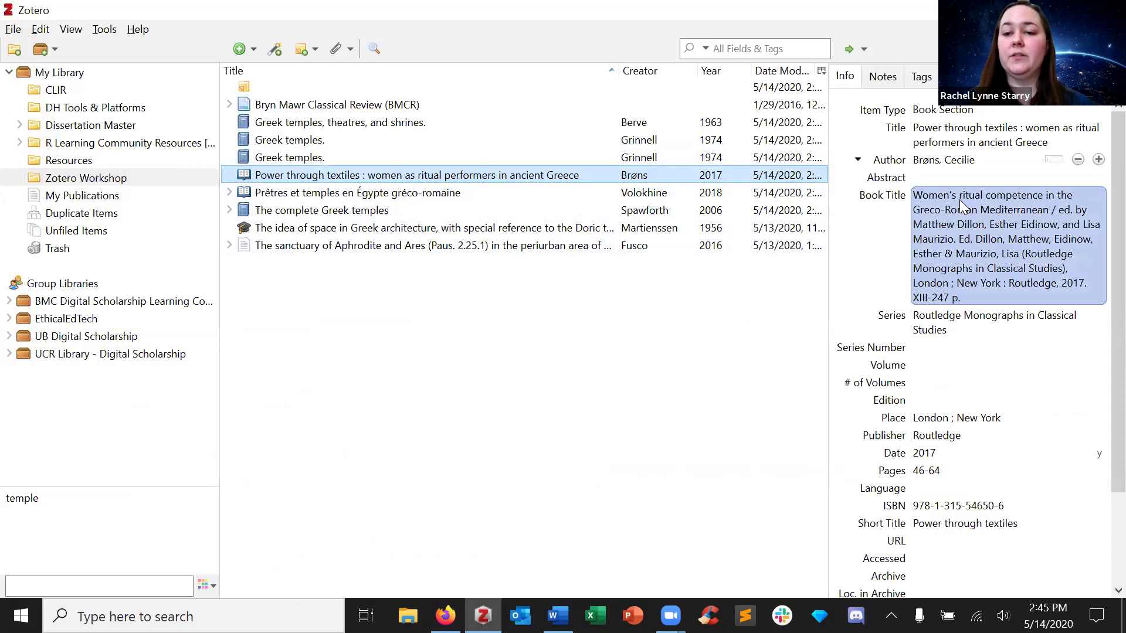
- Trim the Book Title of "Power through textiles" to "Women's ritual competence in the Greco-Roman Mediterranean"
left_click(964, 135)
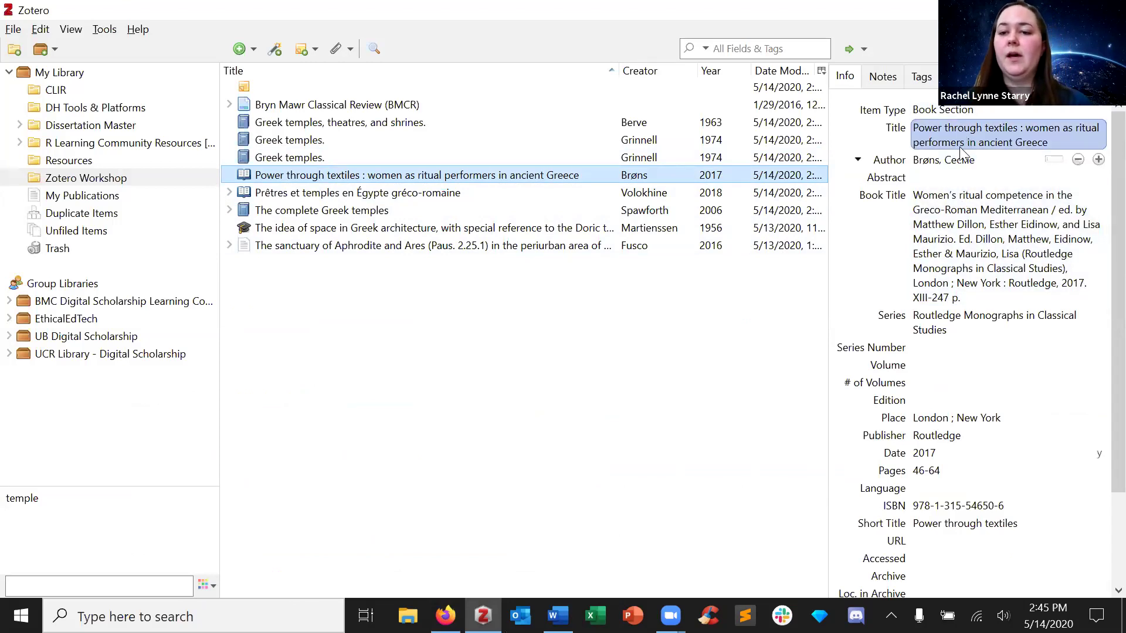
left_click(956, 177)
left_click(953, 210)
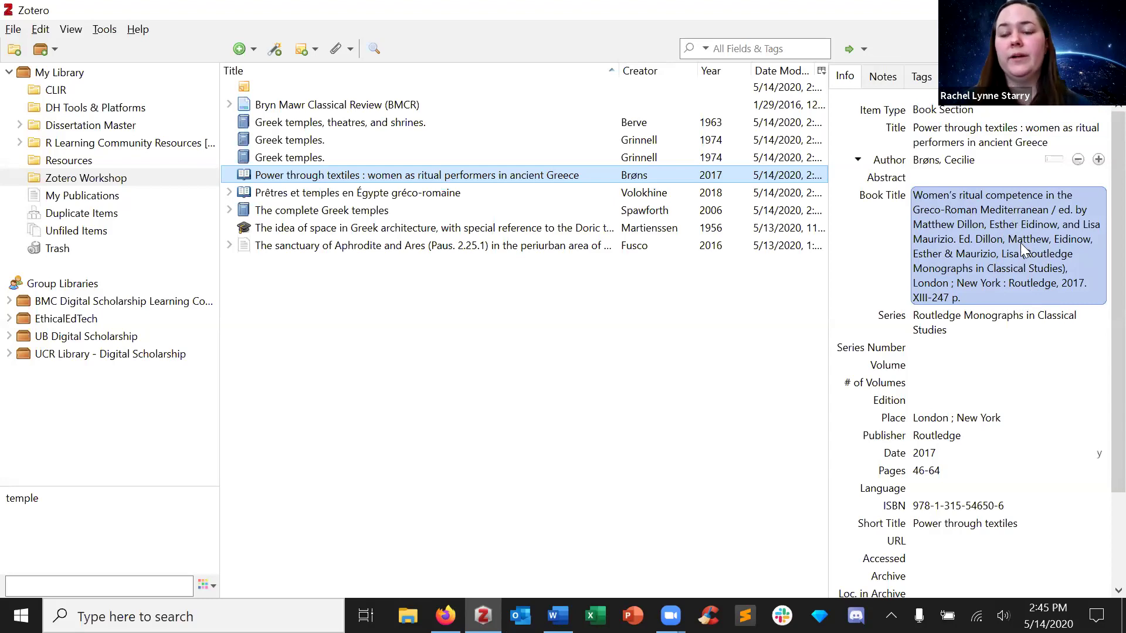
left_click(984, 296)
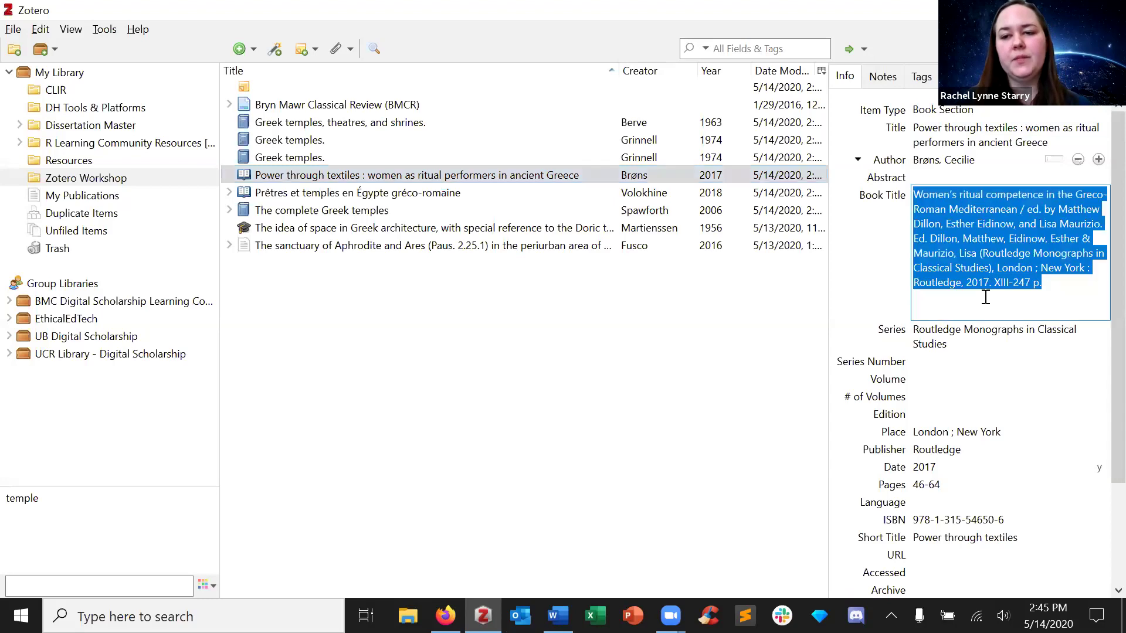
left_click(1066, 278)
left_click_drag(1058, 276, 1024, 213)
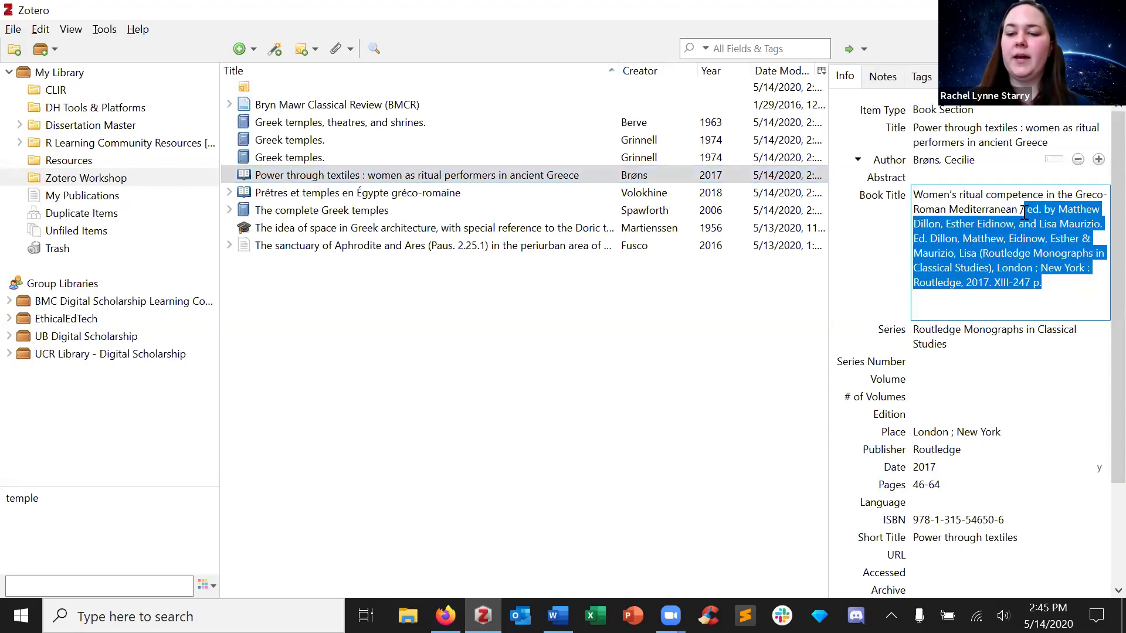
key("BackSpace")
key("Return")
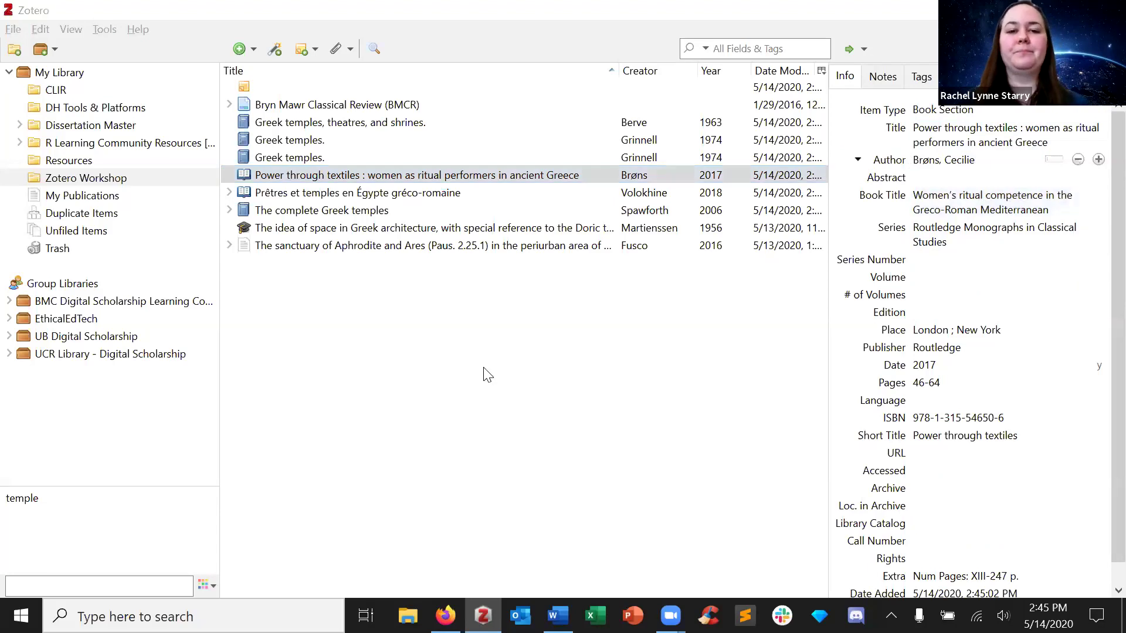
- Switch to Firefox and search JSTOR for "greek temples"
key("alt+Tab")
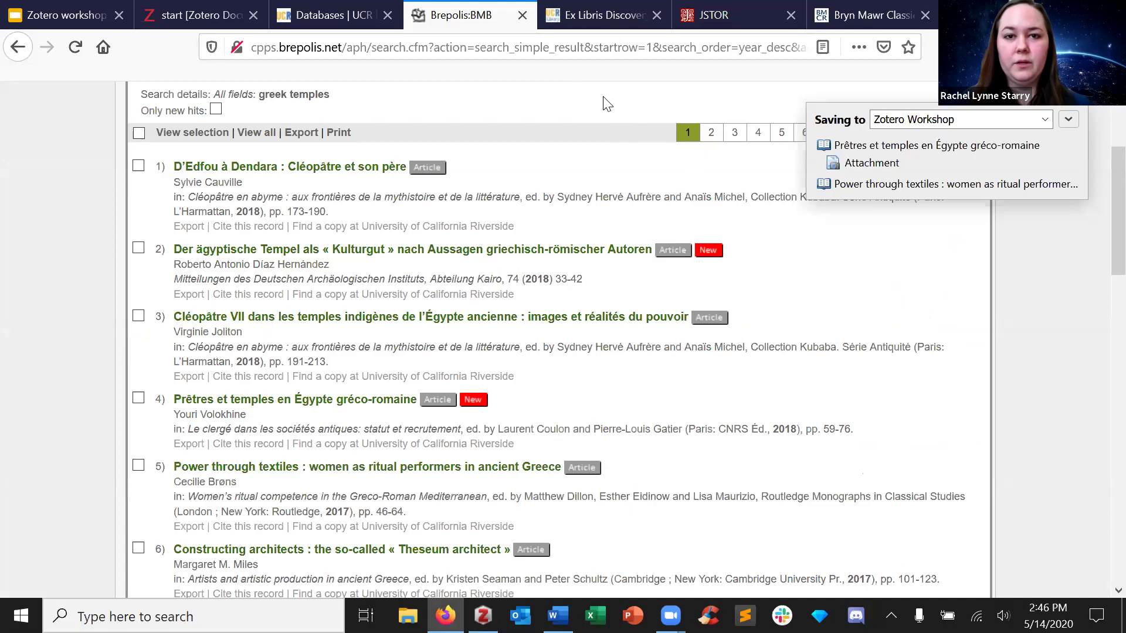
left_click(599, 20)
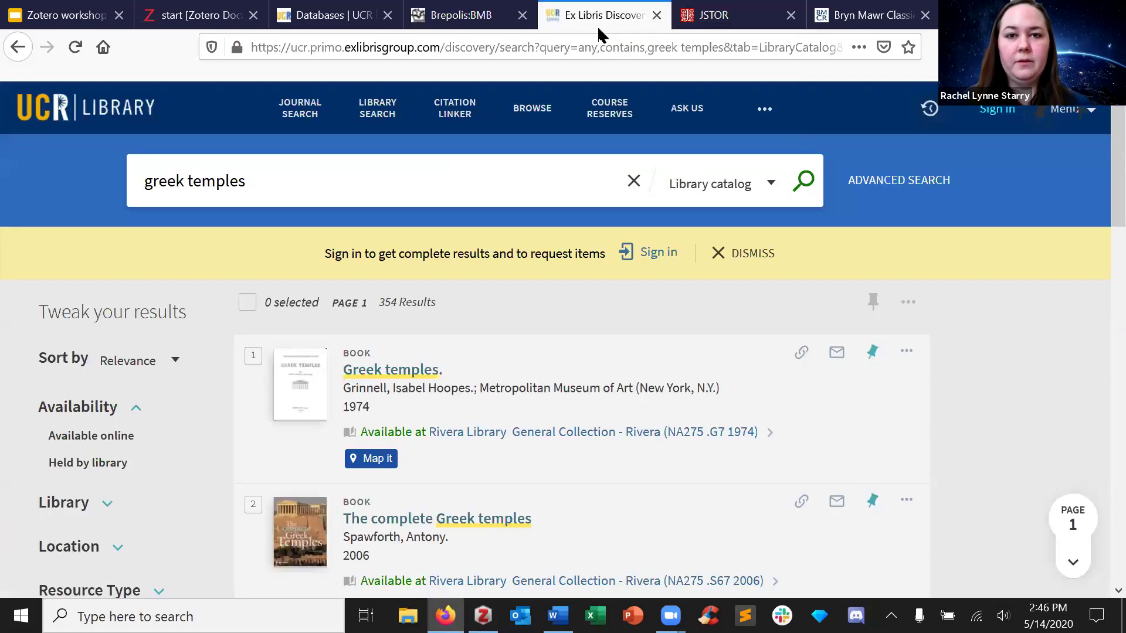
left_click(762, 30)
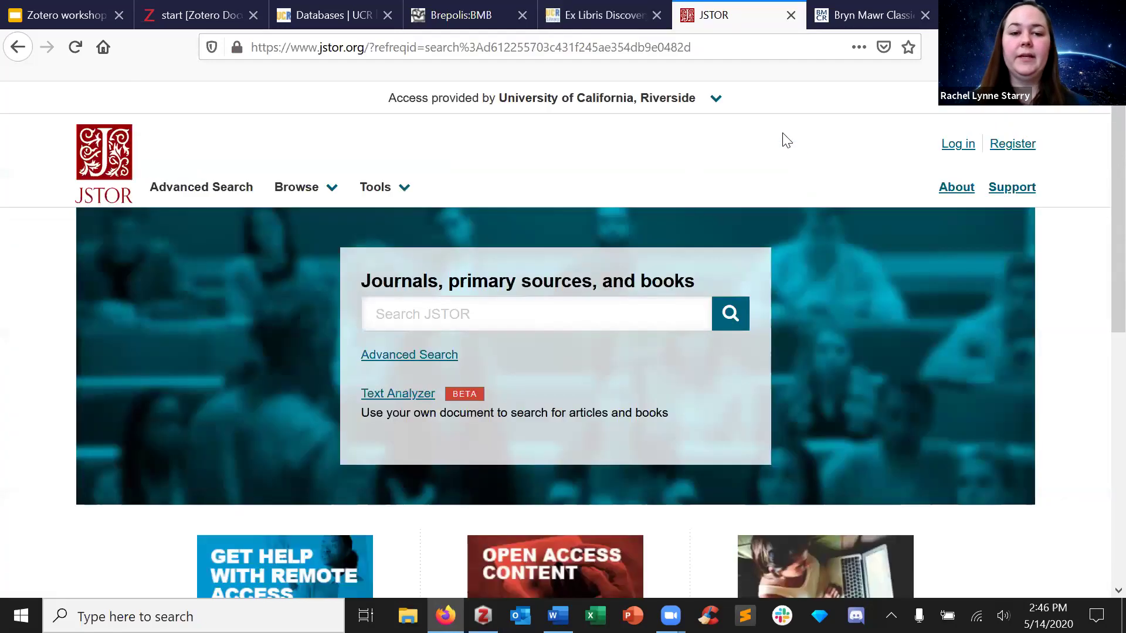
left_click(596, 307)
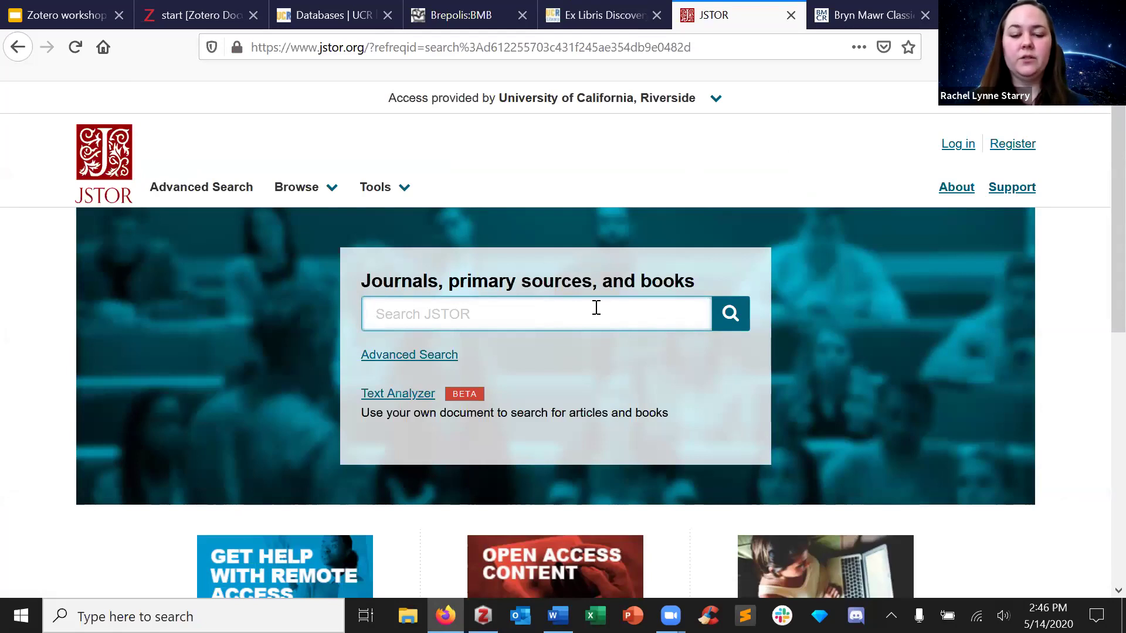
type("re")
key("BackSpace")
key("BackSpace")
type("greek temples")
key("Return")
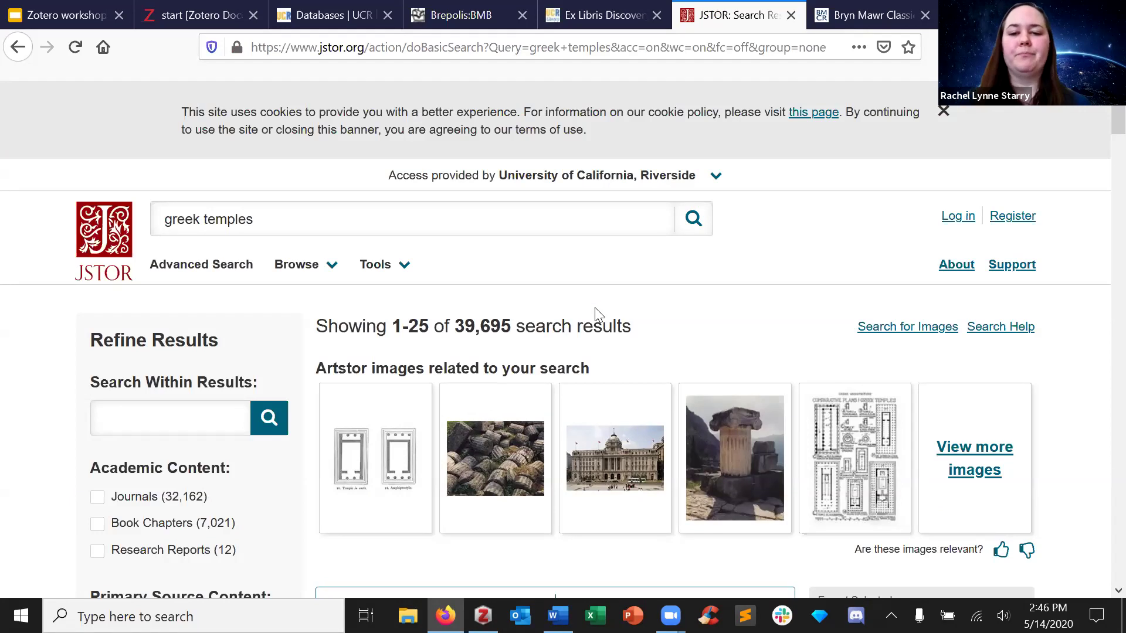
- Save the article "Greek Temples at Paestum" from the JSTOR results to the Zotero Workshop collection
scroll(653, 288, "down", 7)
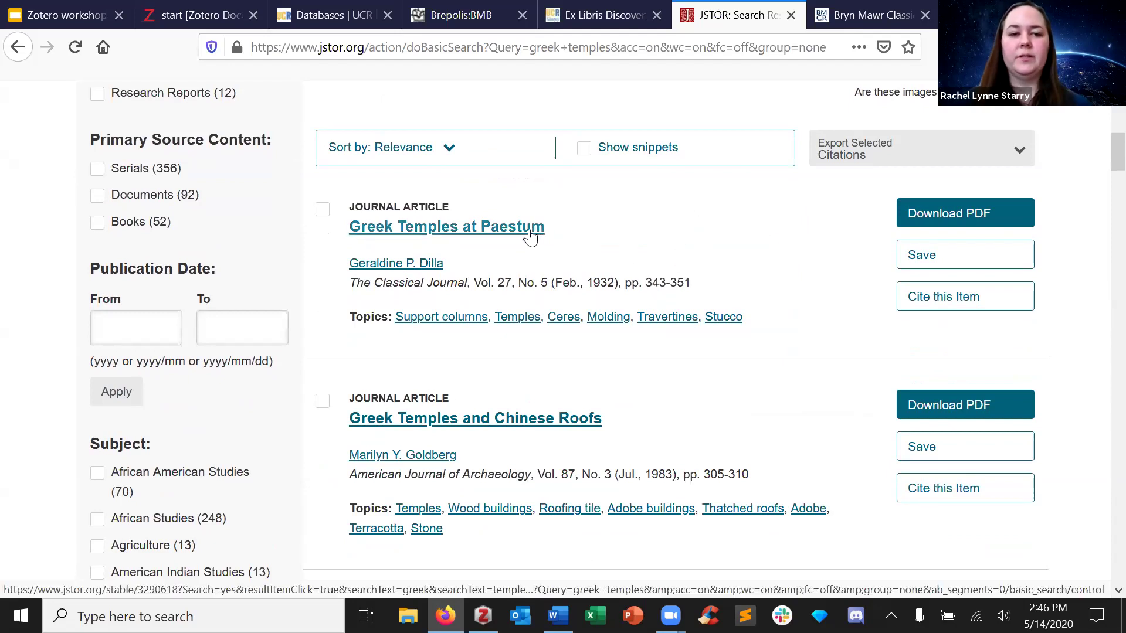
left_click(918, 208)
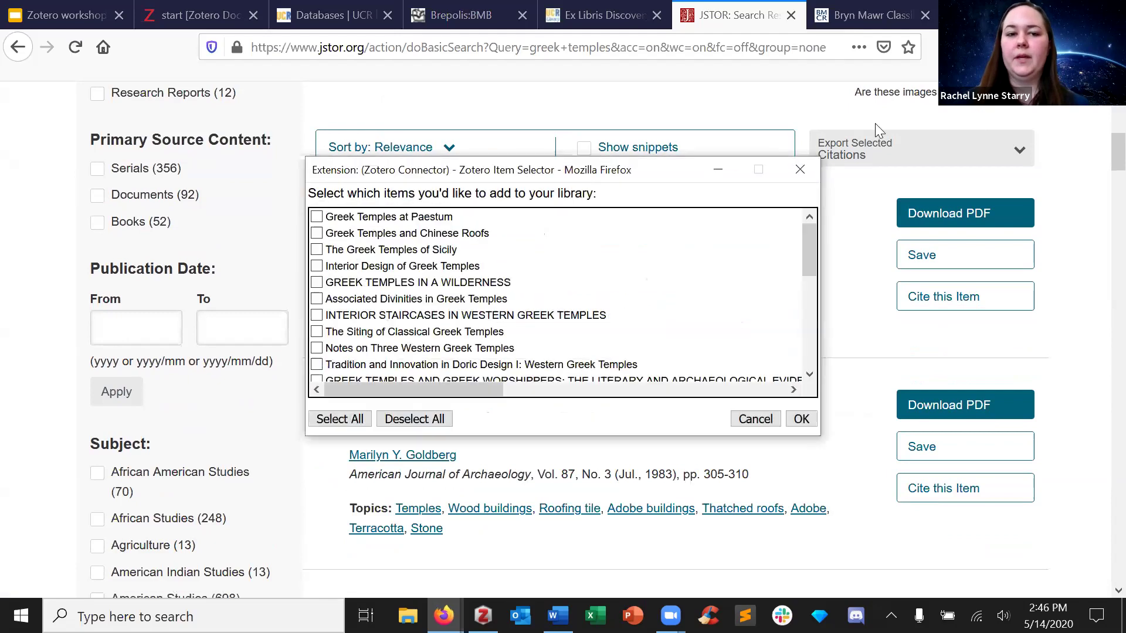
left_click(317, 217)
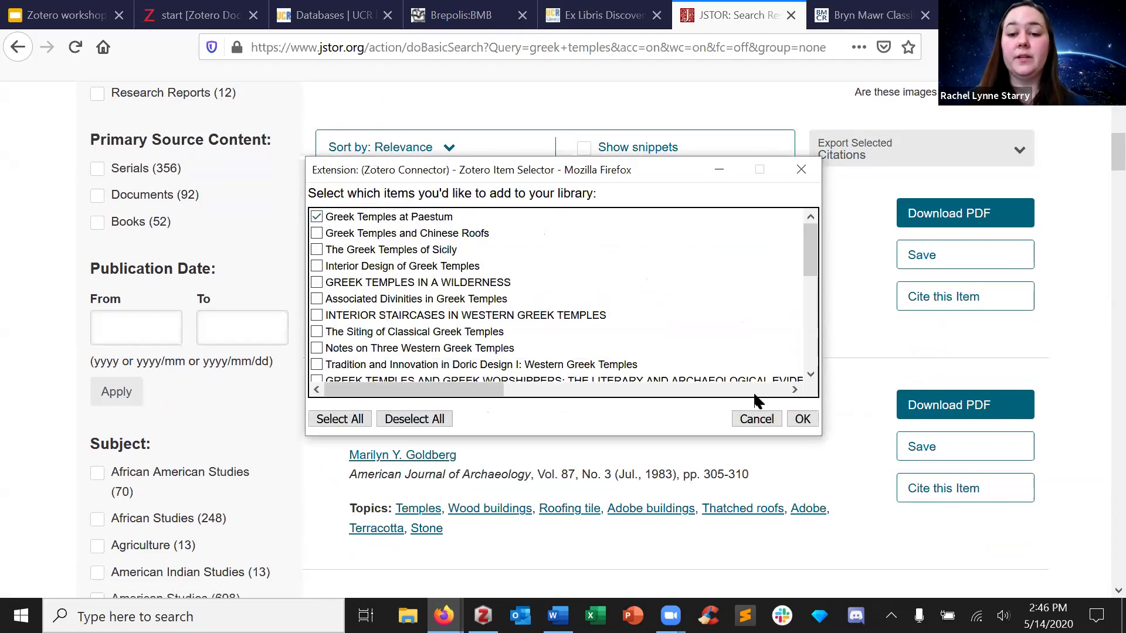
left_click(801, 418)
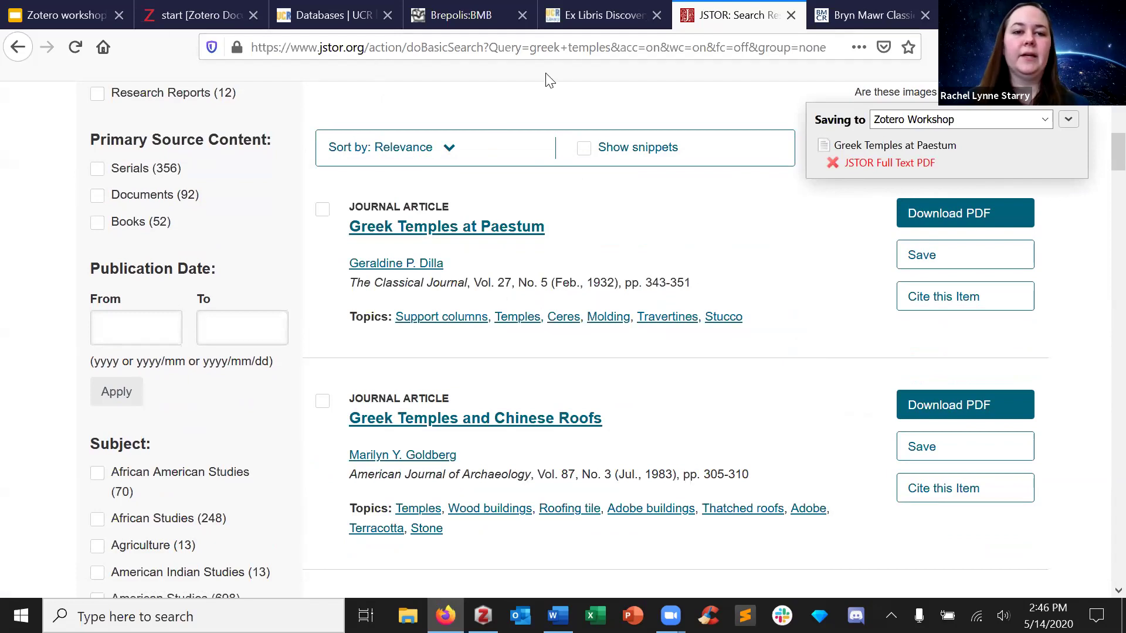
- Reload the JSTOR results and save "Greek Temples at Paestum" to Zotero Workshop again to retry its full-text PDF
left_click(75, 47)
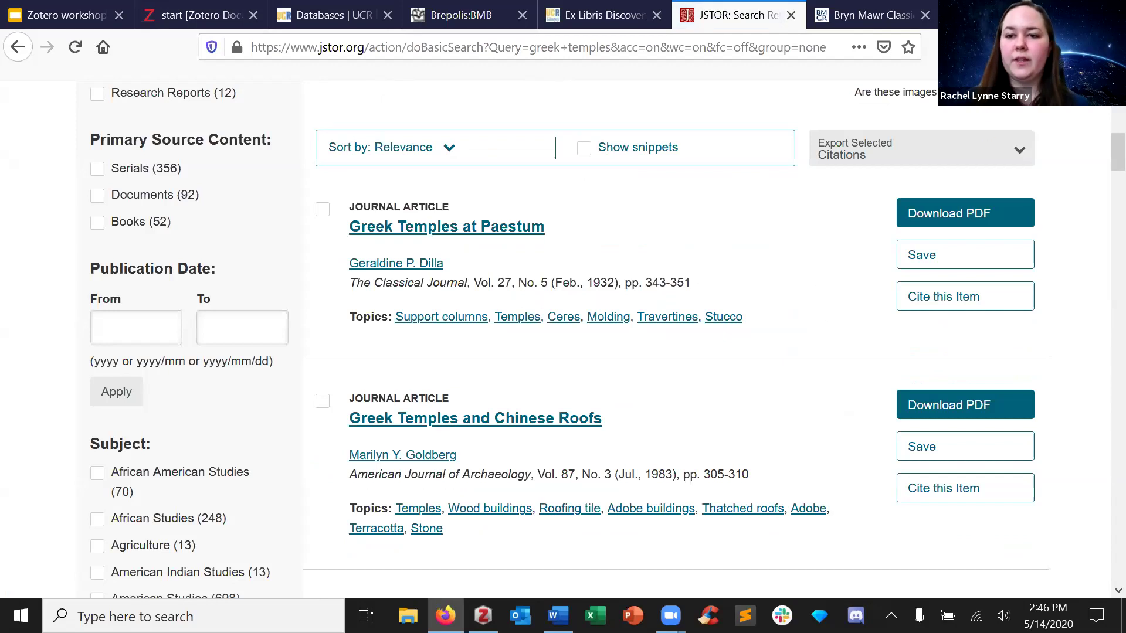
left_click(968, 46)
left_click(316, 216)
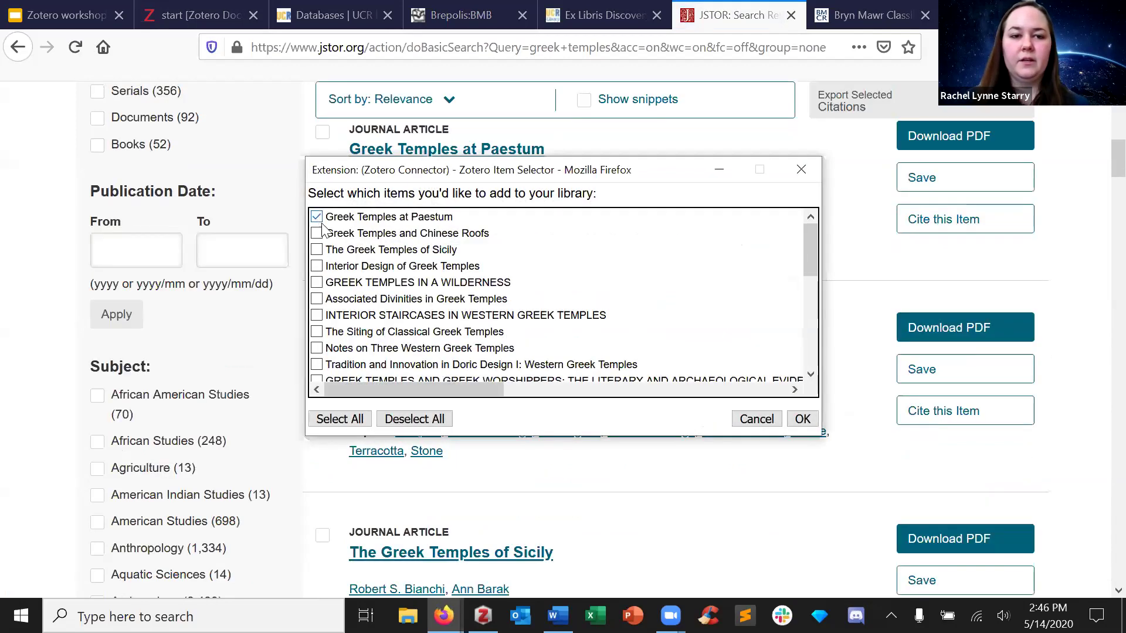
left_click(803, 419)
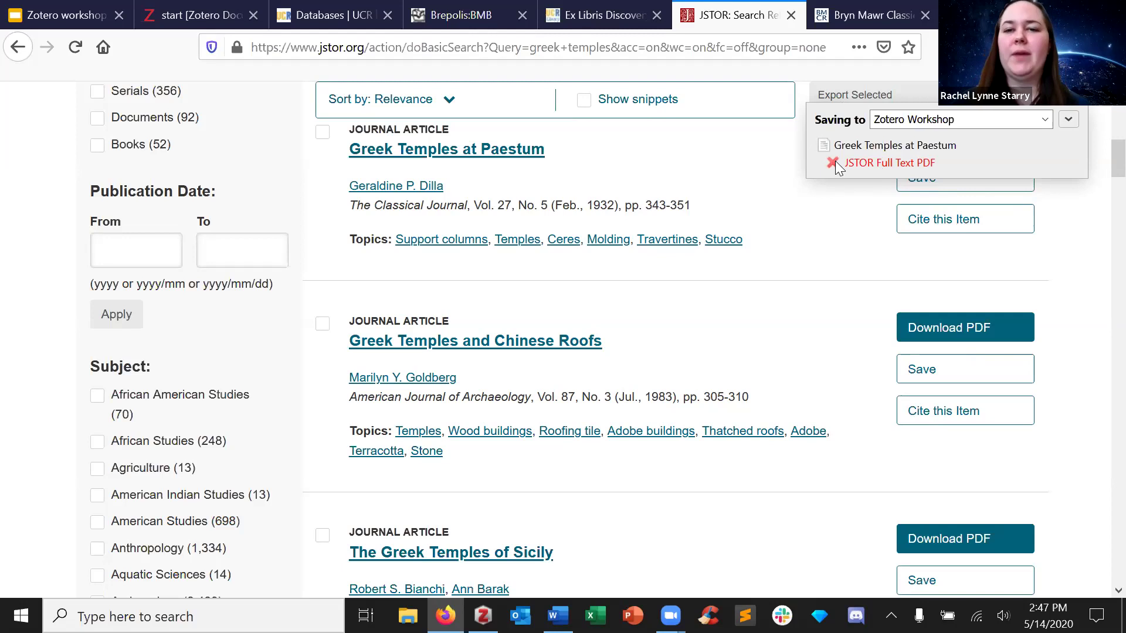
- Switch to Zotero and examine the metadata of the imported "Greek Temples at Paestum" entries
scroll(1099, 114, "up", 1)
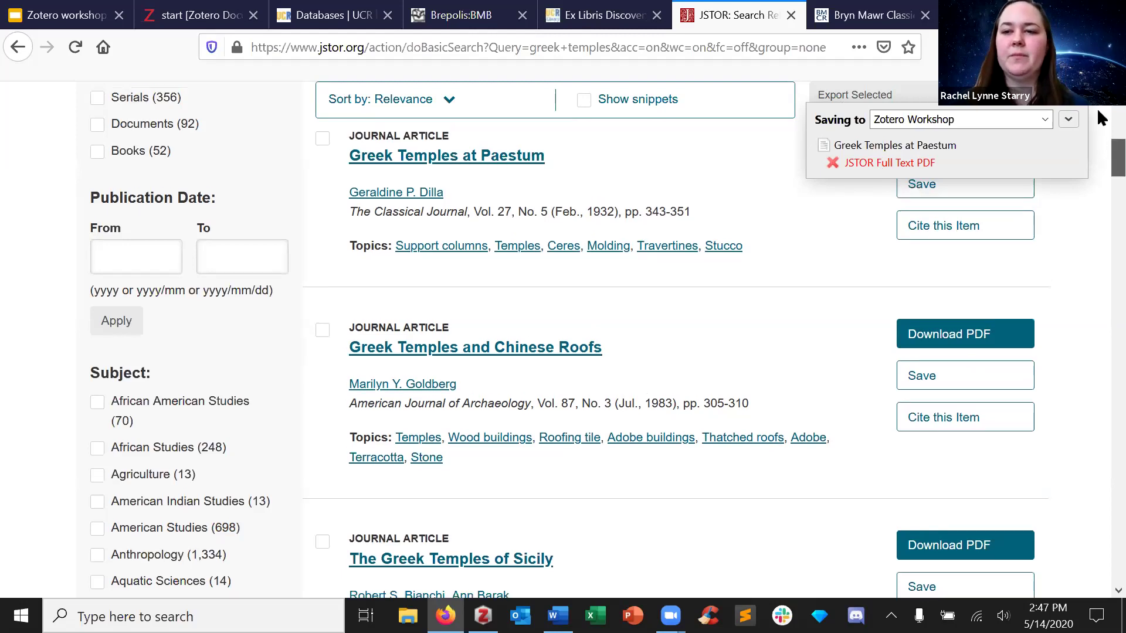
scroll(1099, 117, "up", 10)
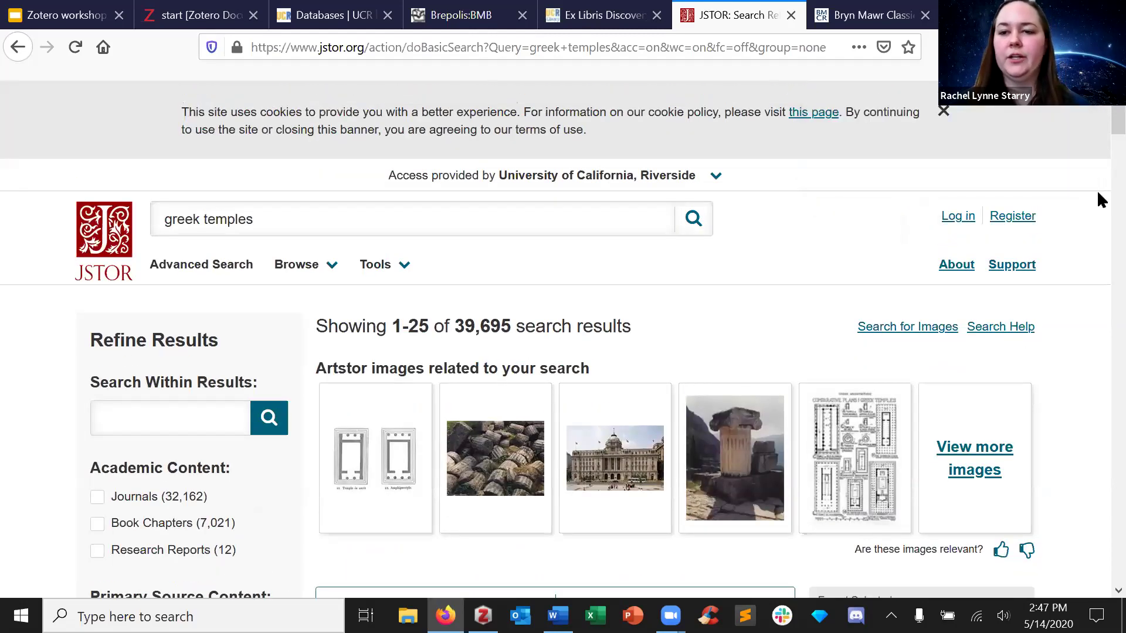
key("alt+Tab")
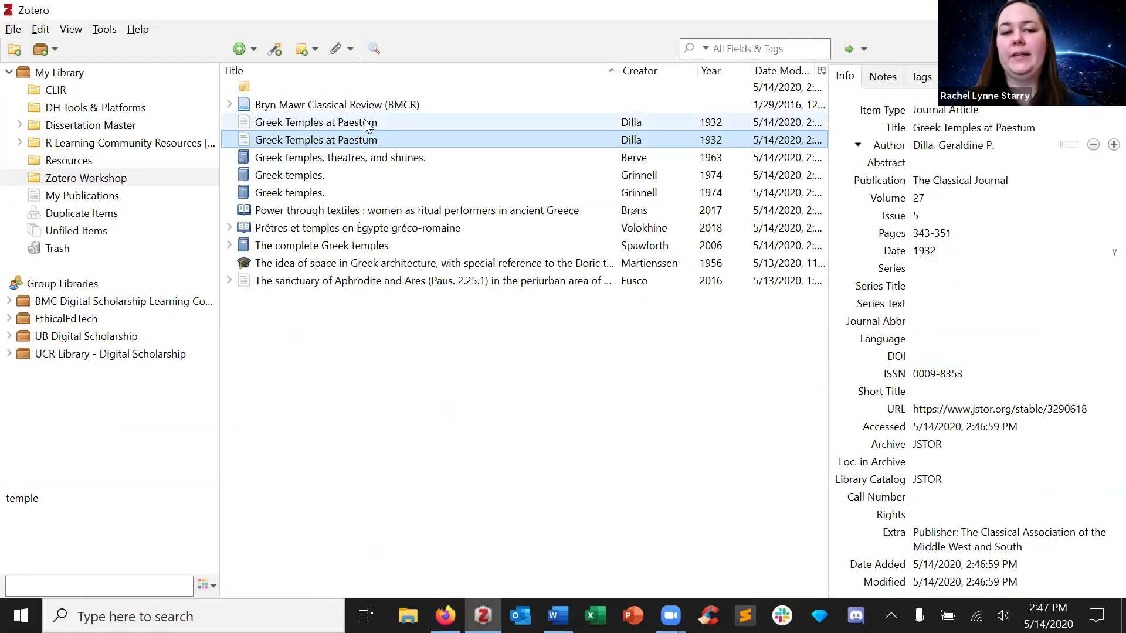
left_click(366, 123)
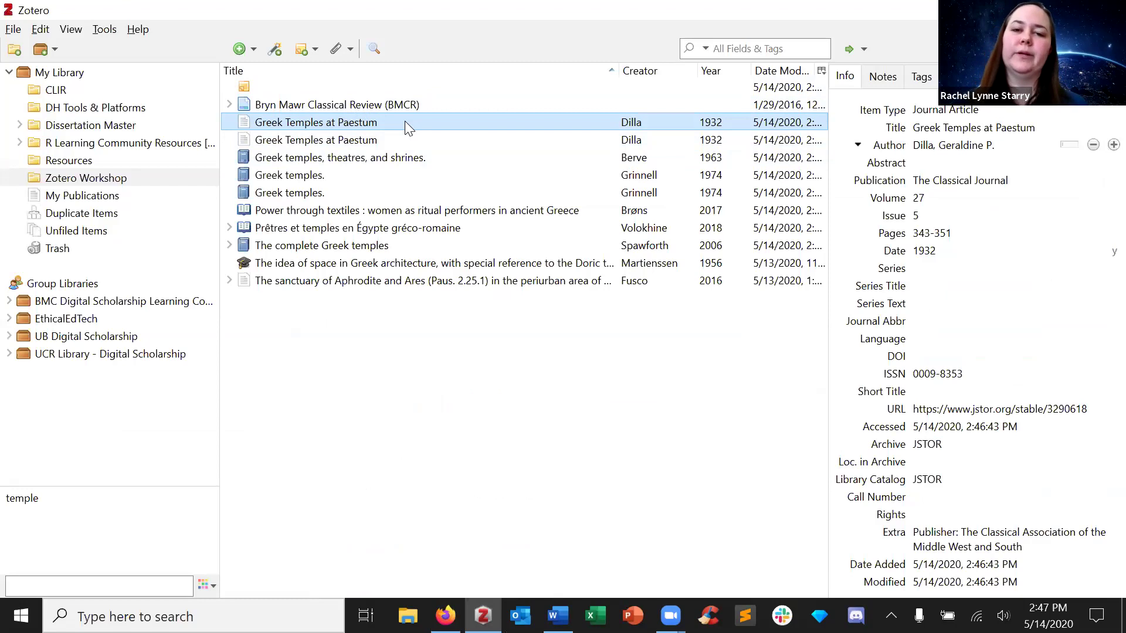
- Switch to Firefox and save the Bryn Mawr Classical Review home page to Zotero Workshop
key("alt+Tab")
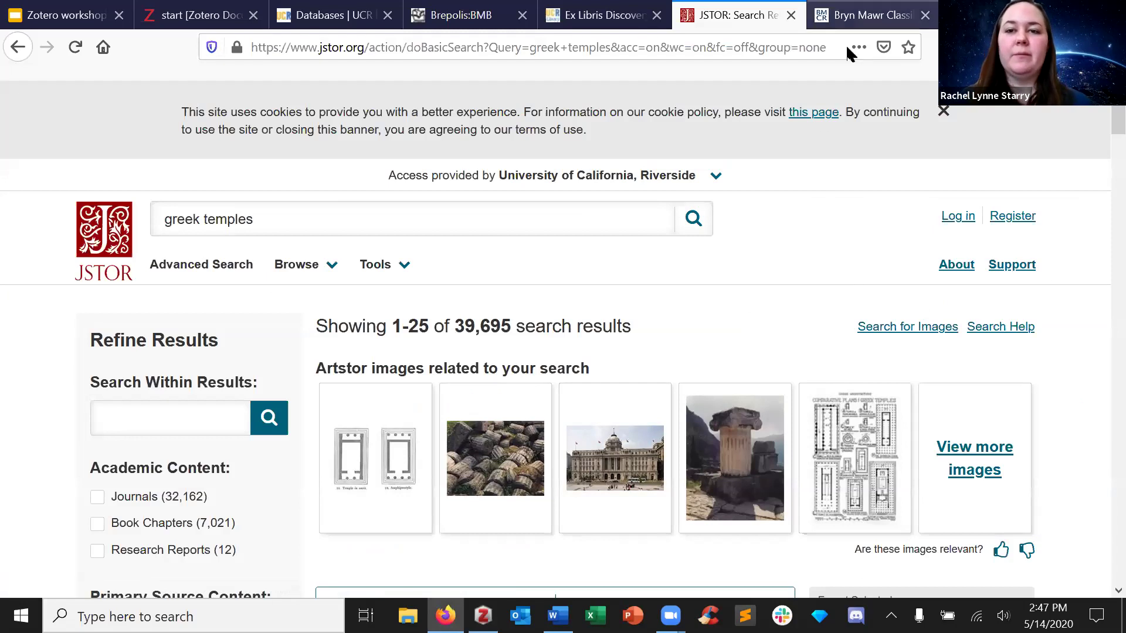
key("ctrl+Tab")
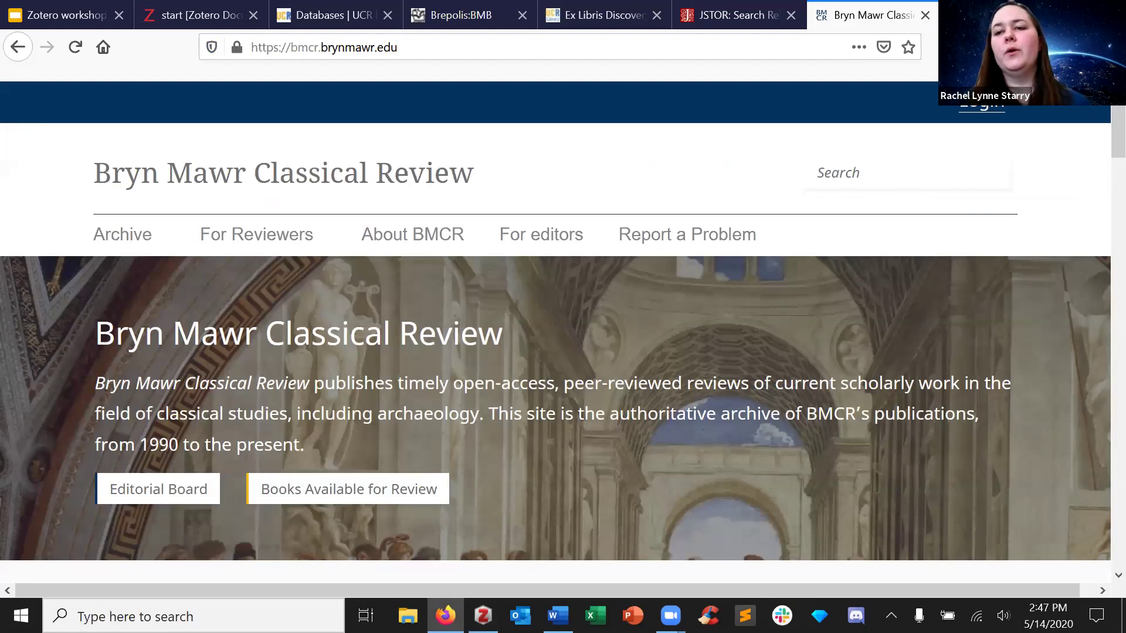
key("ctrl+shift+s")
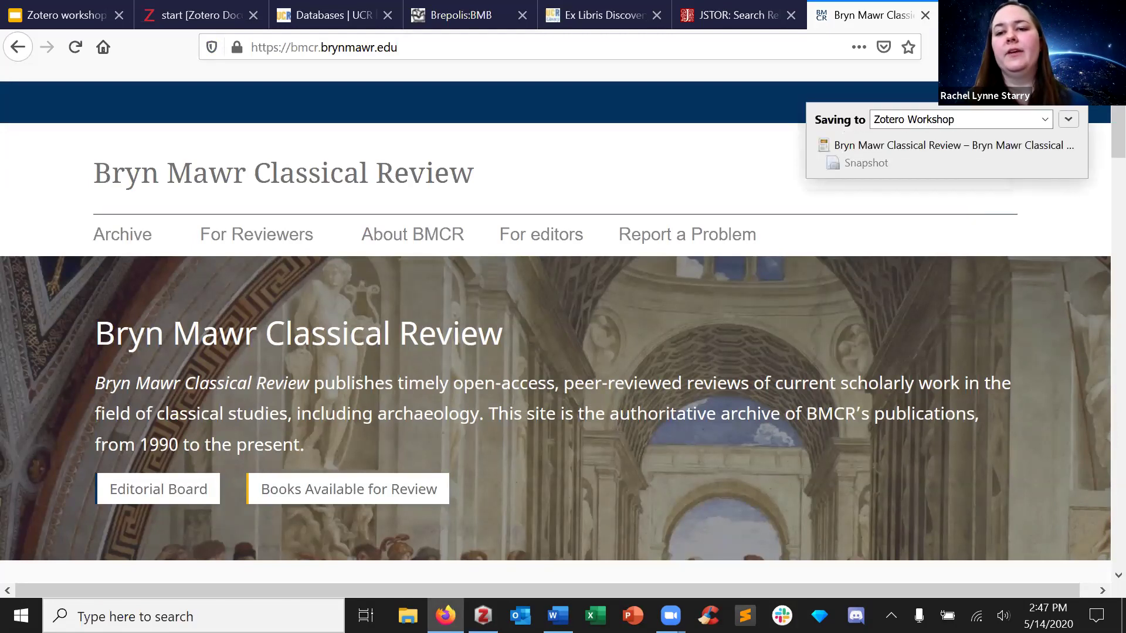
- Switch to Zotero and change the item type of the new Bryn Mawr Classical Review entry to Web Page
key("alt+Tab")
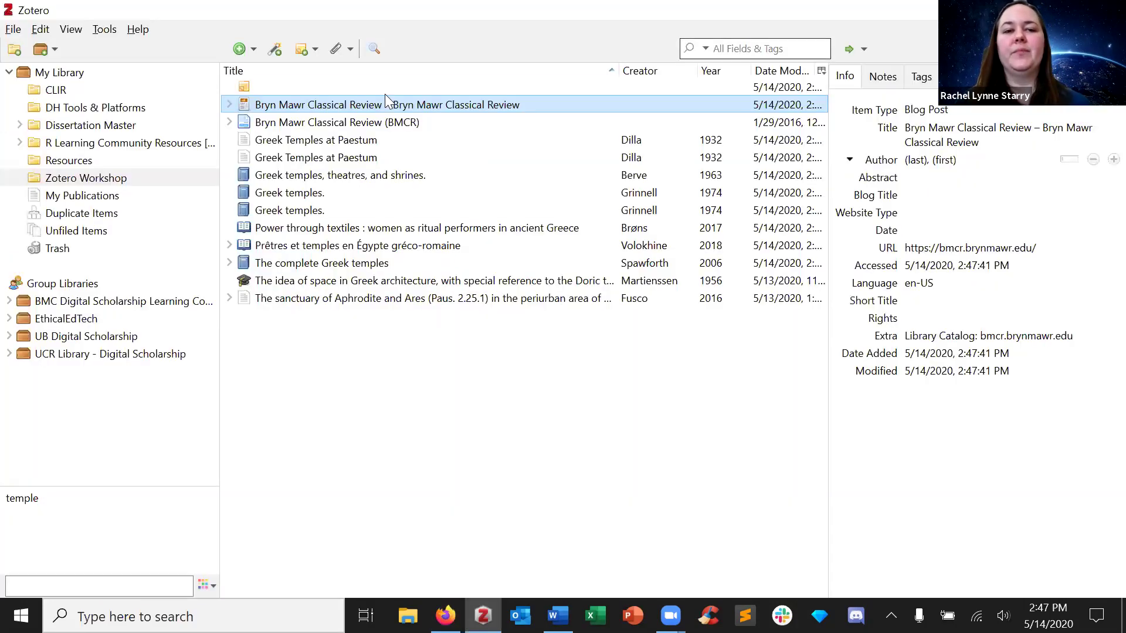
left_click(934, 110)
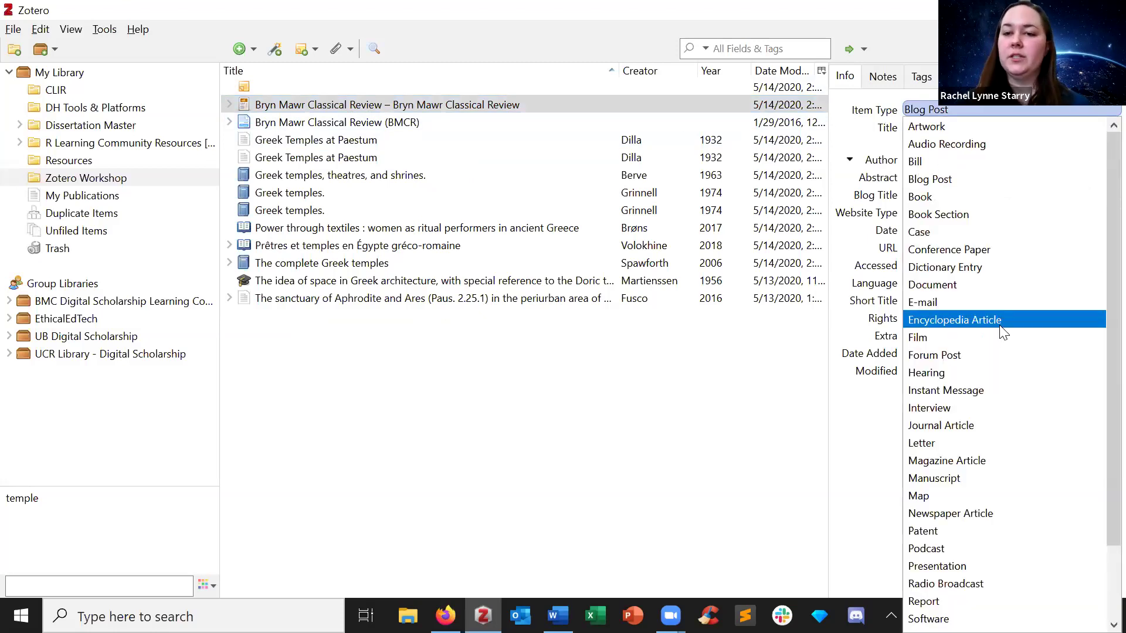
scroll(1004, 332, "down", 2)
left_click(938, 619)
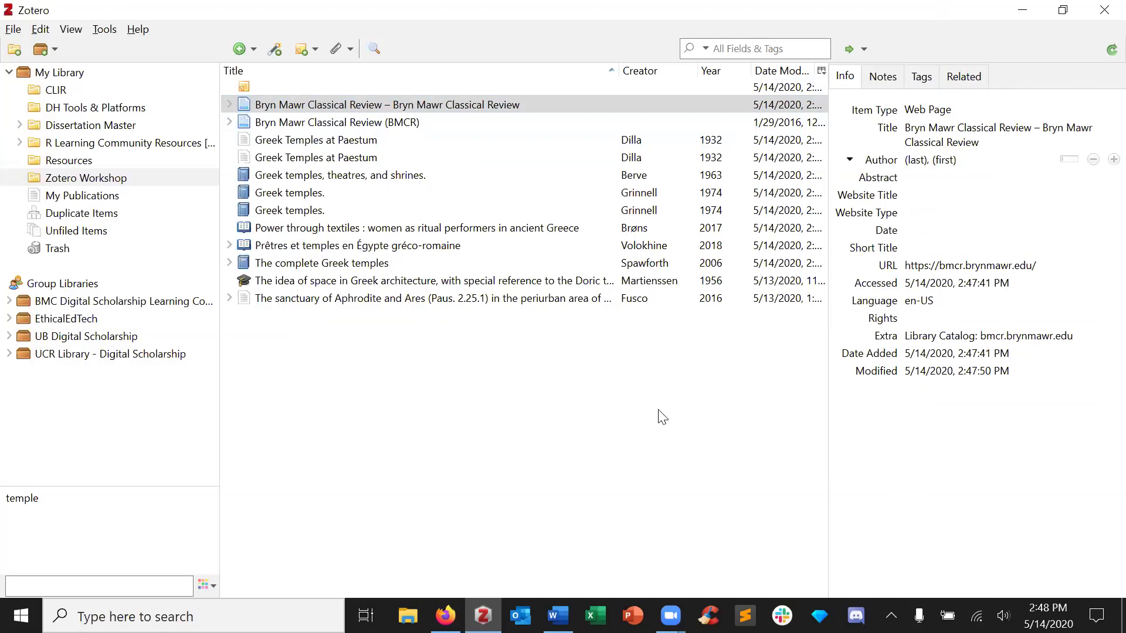
- Switch to Firefox, find and open Google Scholar in a new tab, and search it for "greek temples"
key("alt+Tab")
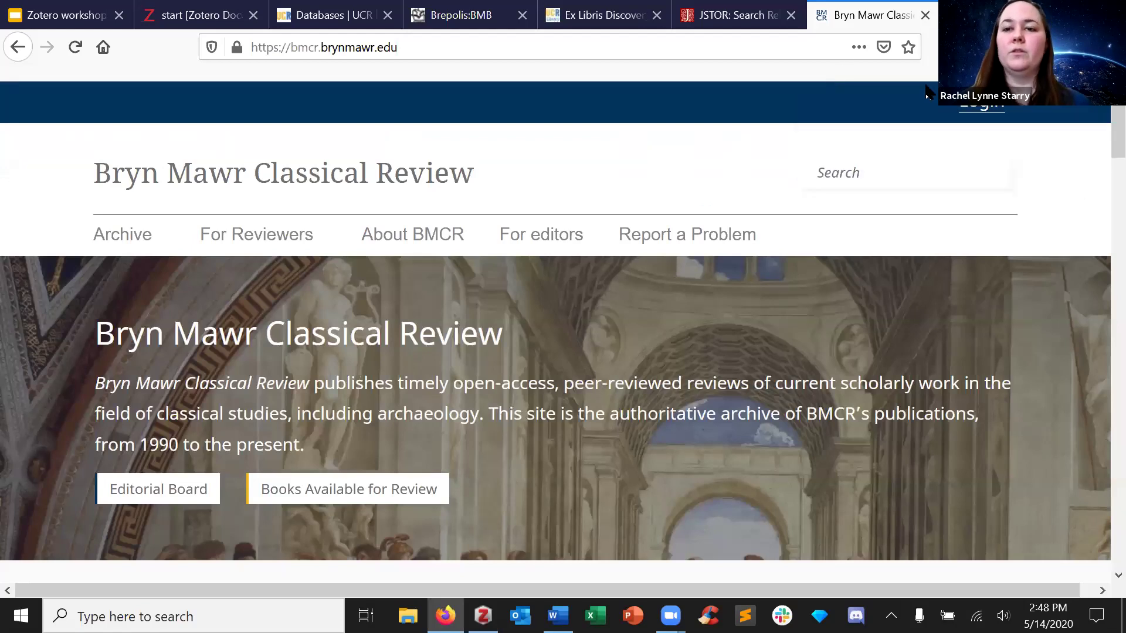
key("ctrl+t")
type("google scholar")
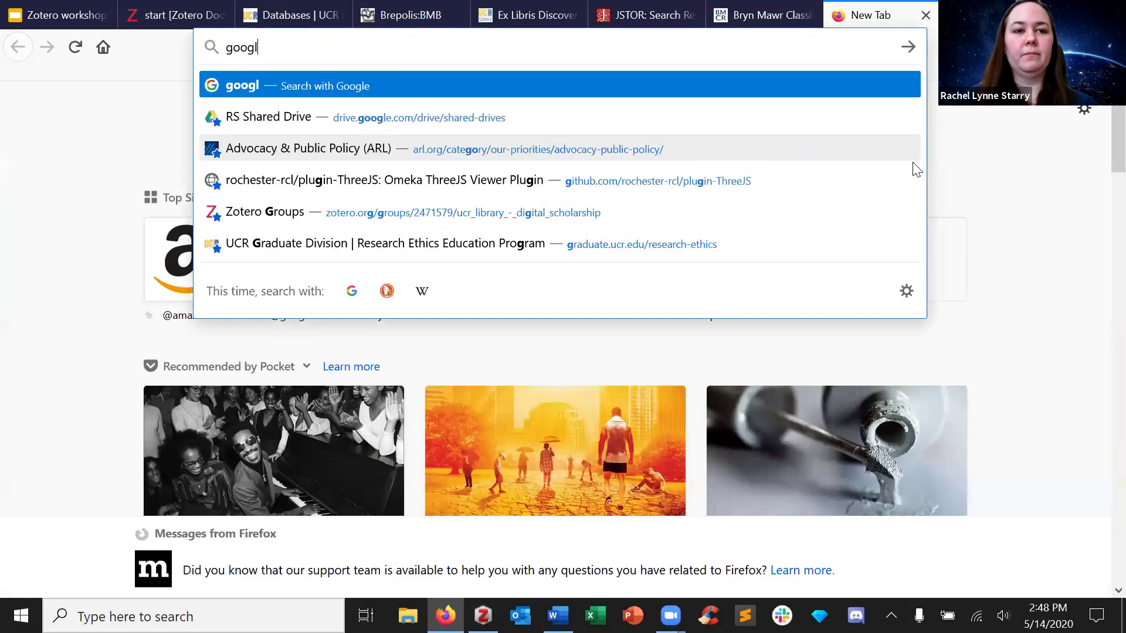
key("Return")
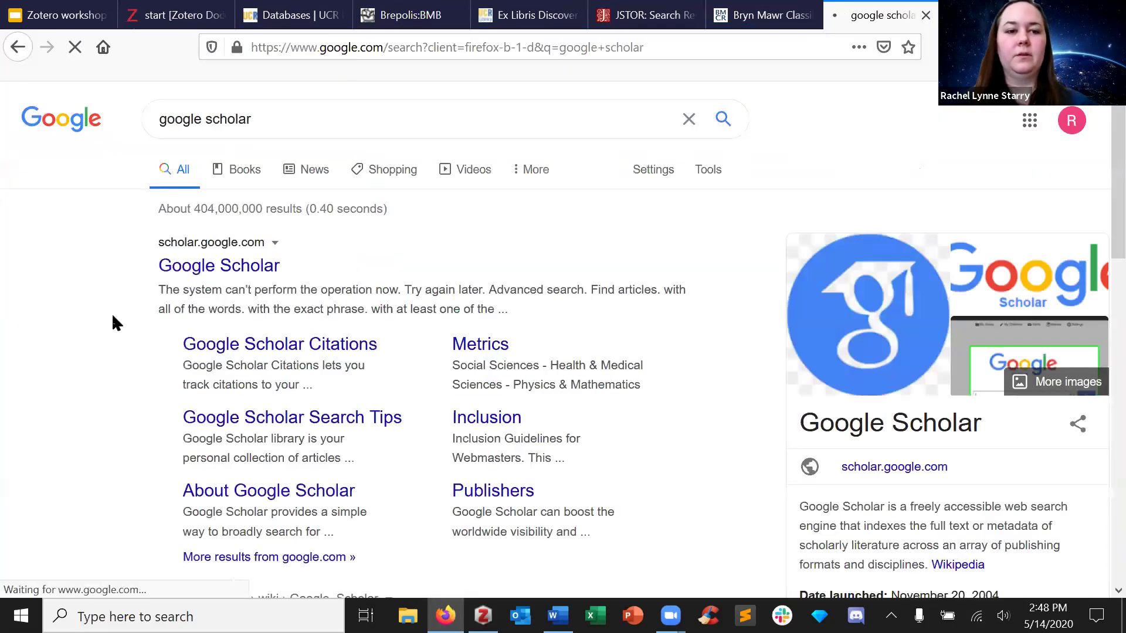
left_click(166, 269)
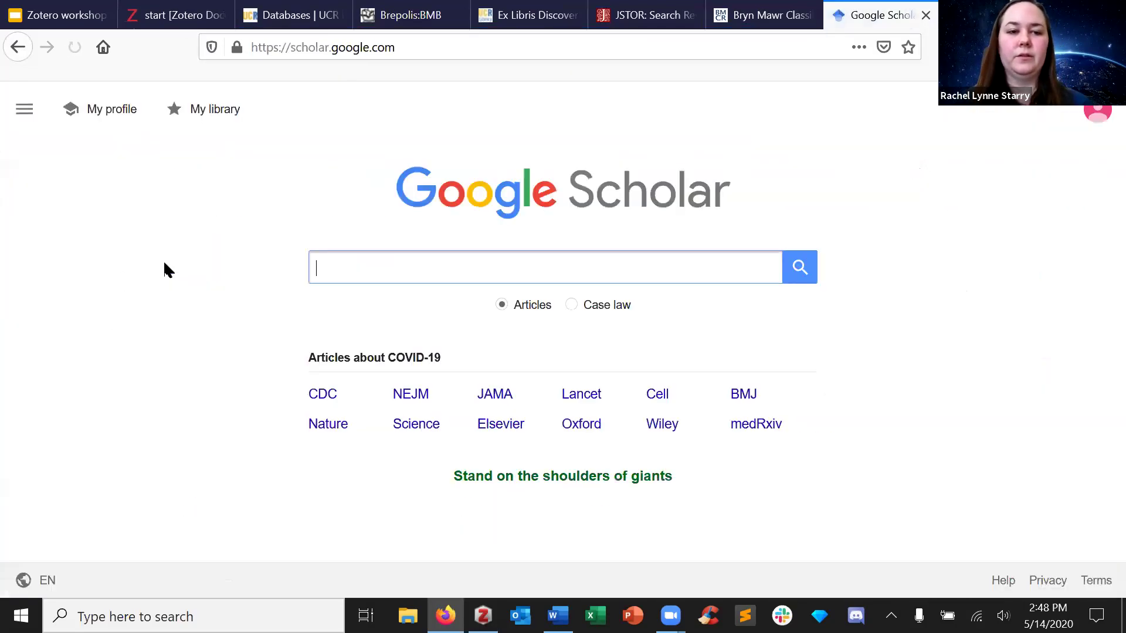
type("greek temples")
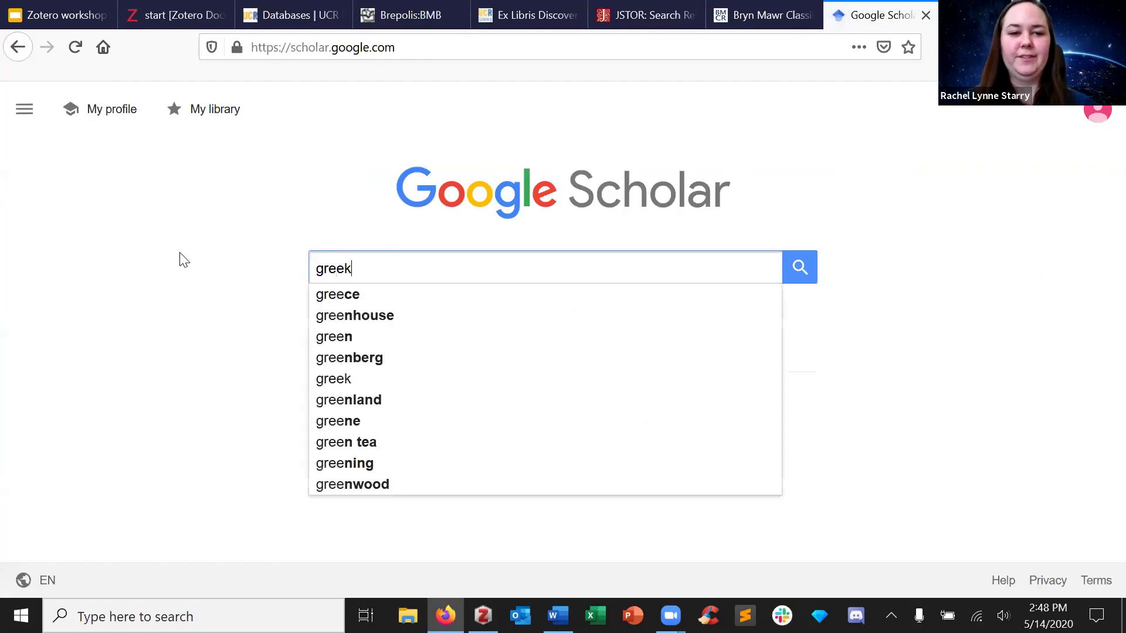
key("Return")
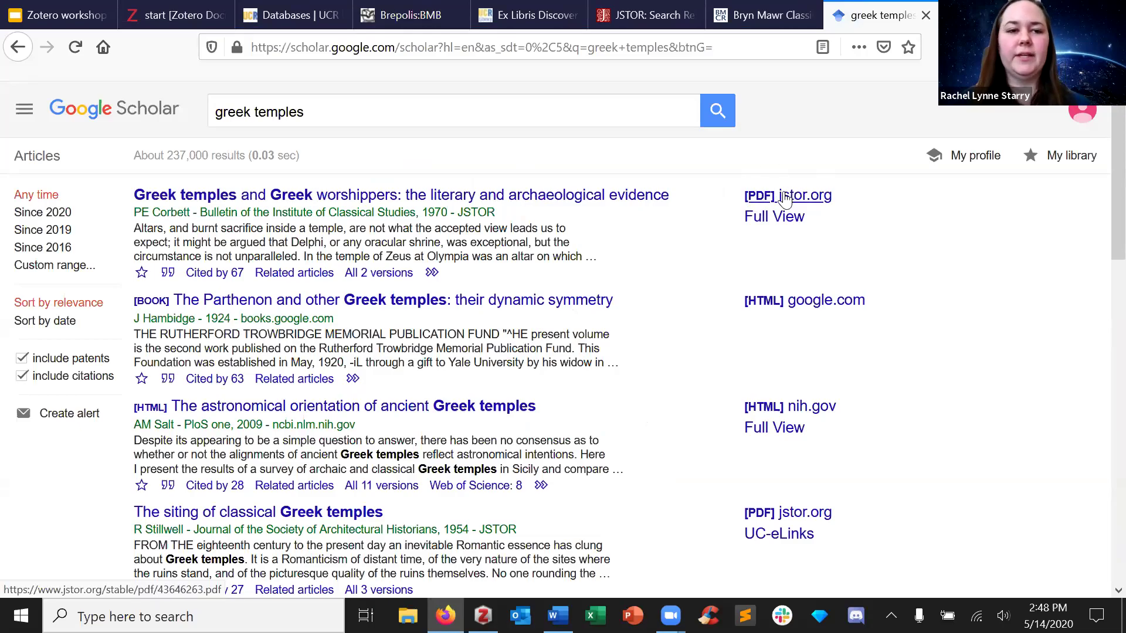
- Save "Greek temples and Greek worshippers" and "The astronomical orientation of ancient Greek temples" from the Google Scholar results to Zotero Workshop
key("ctrl+shift+s")
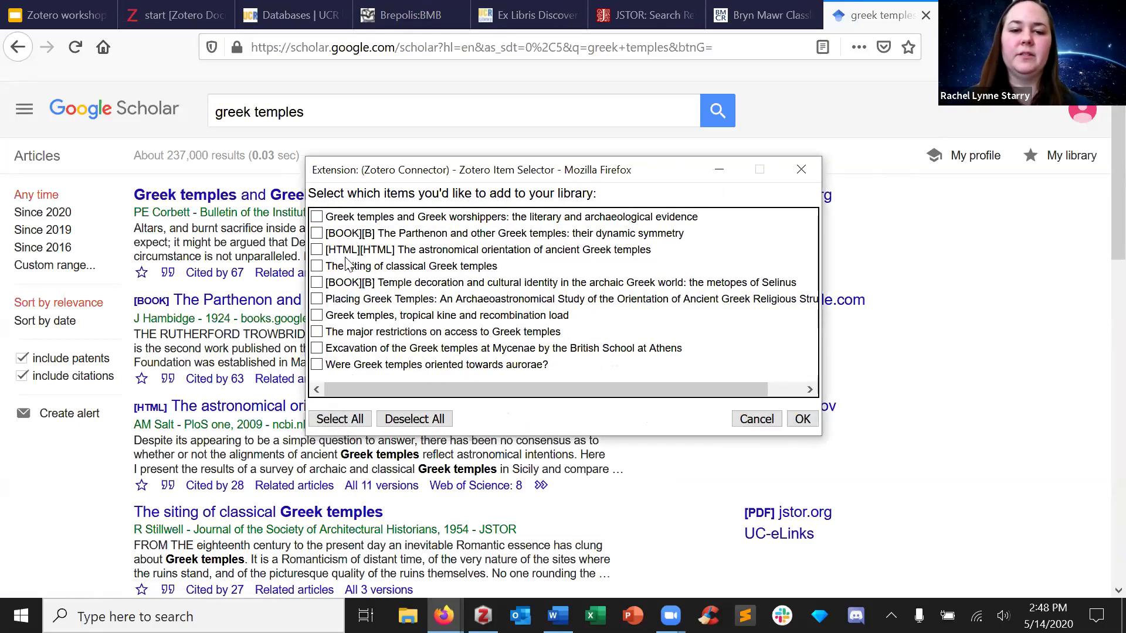
left_click(318, 218)
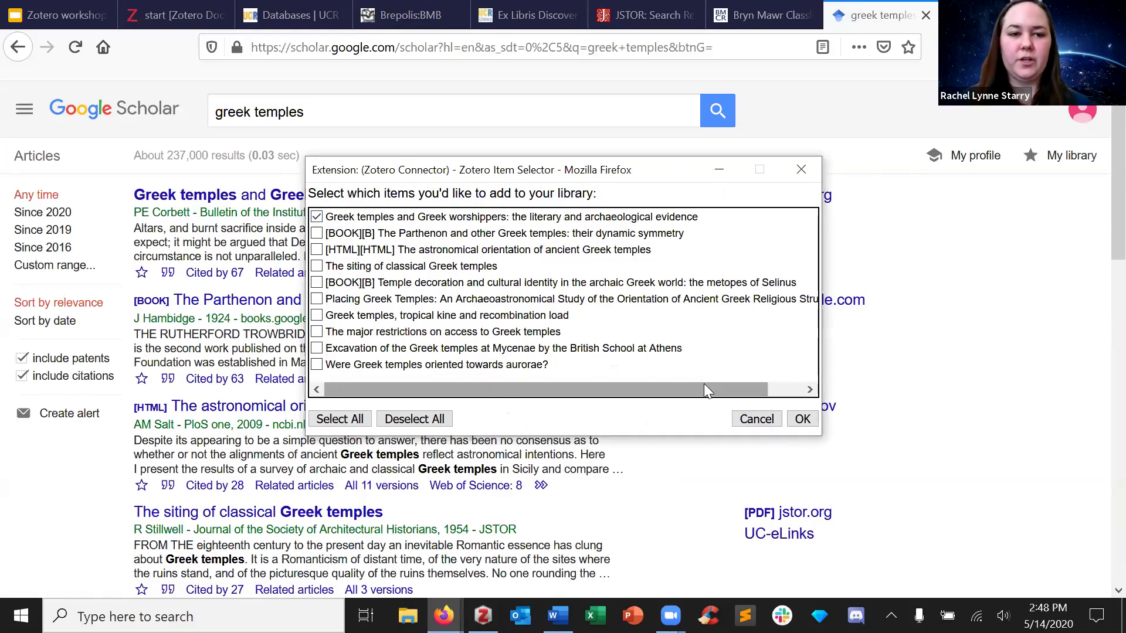
left_click(387, 249)
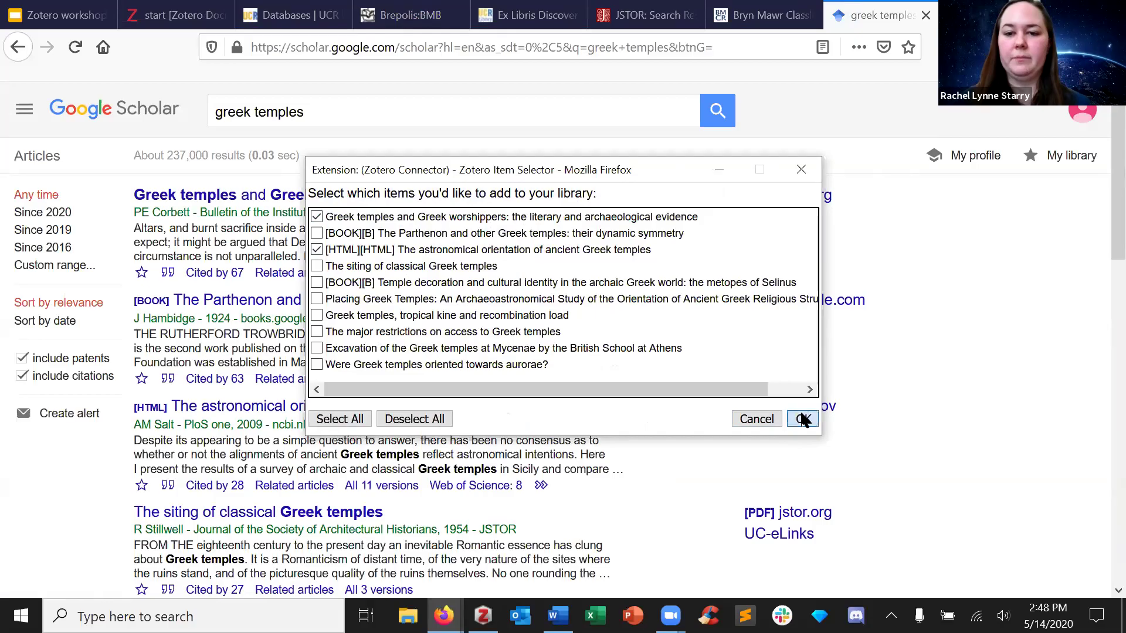
left_click(801, 419)
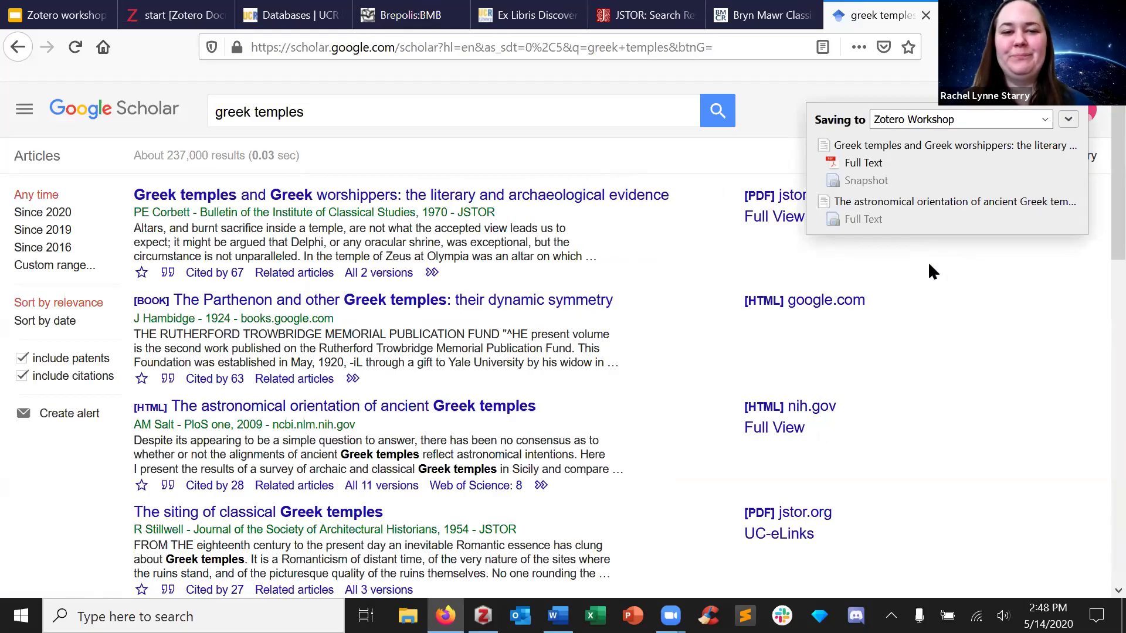
- Switch to Zotero and examine the metadata and attached full text of "Greek temples and Greek worshippers", comparing against the Google Scholar results
key("alt+Tab")
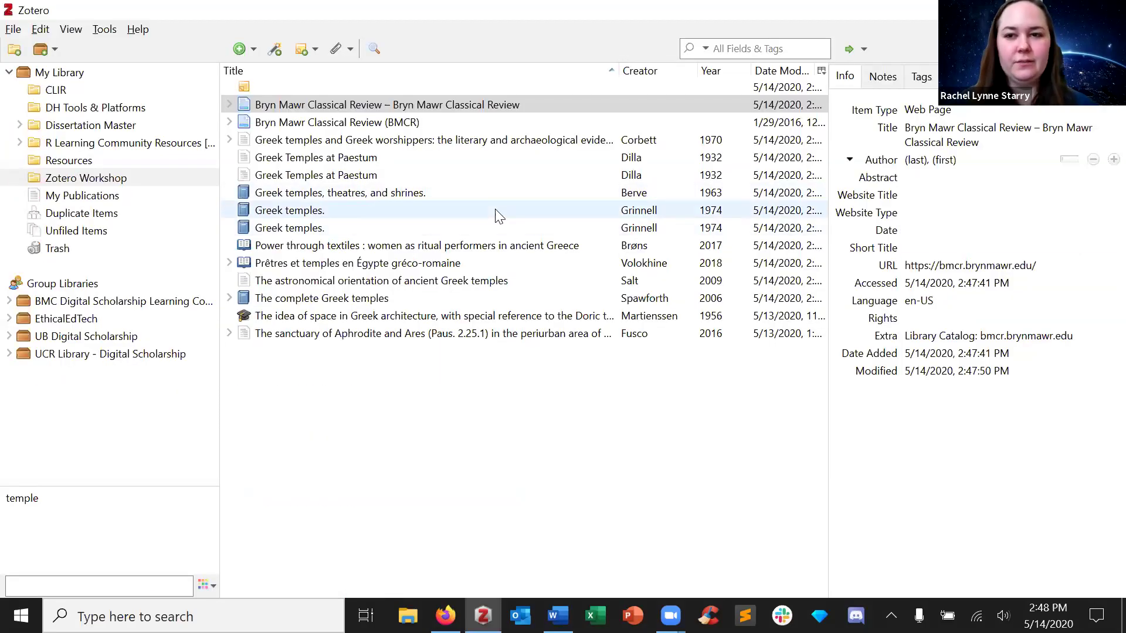
key("alt+Tab")
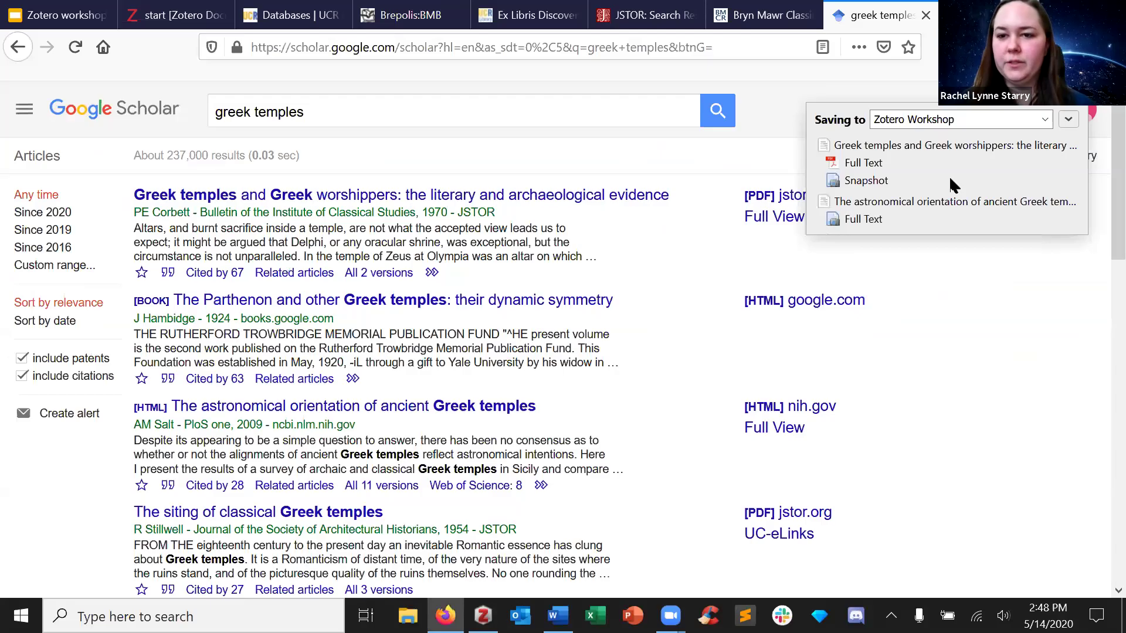
key("alt+Tab")
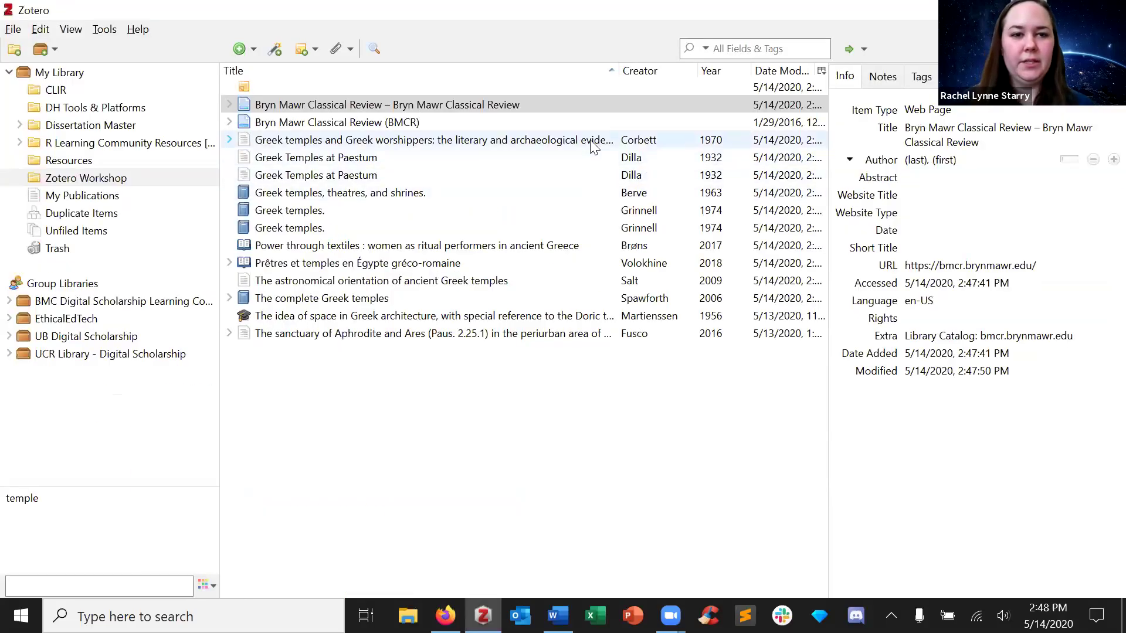
left_click(328, 145)
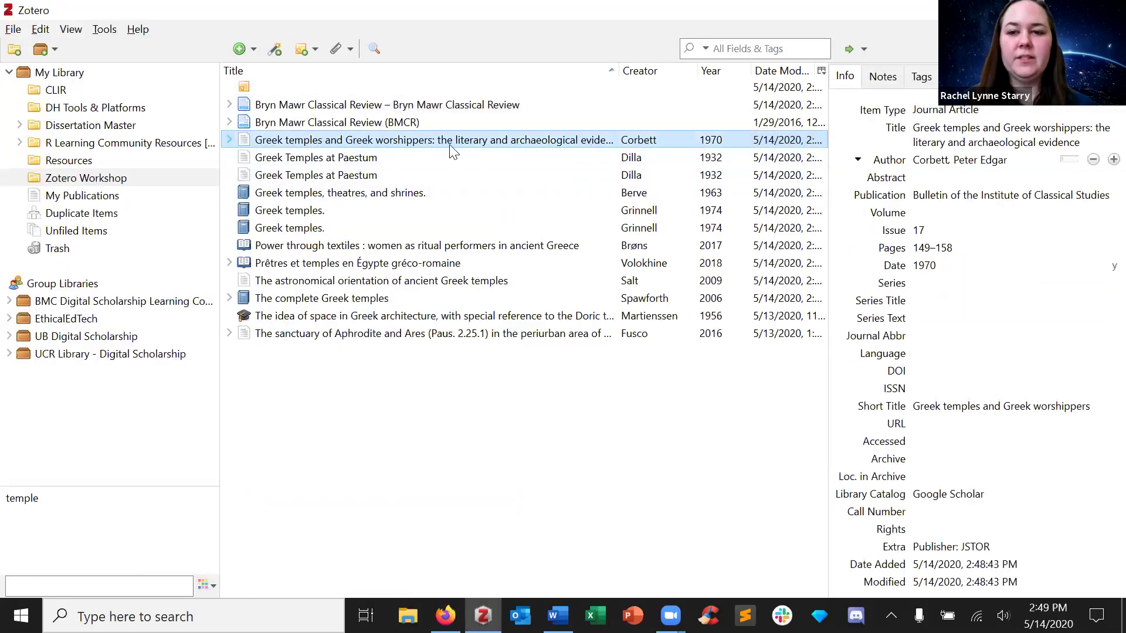
key("Right")
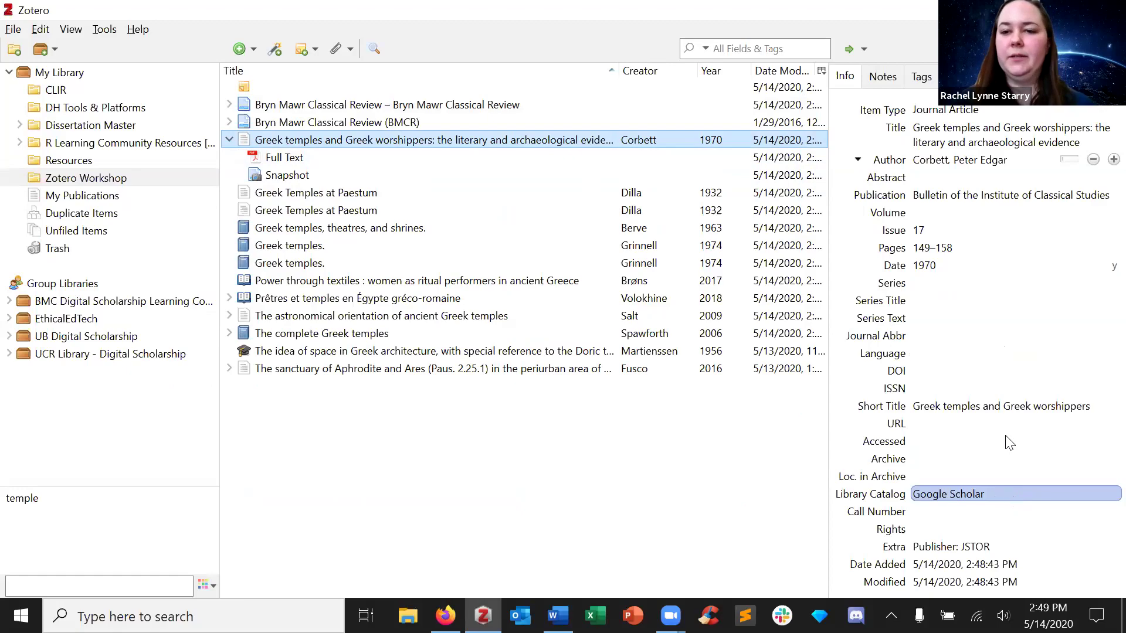
left_click(428, 158)
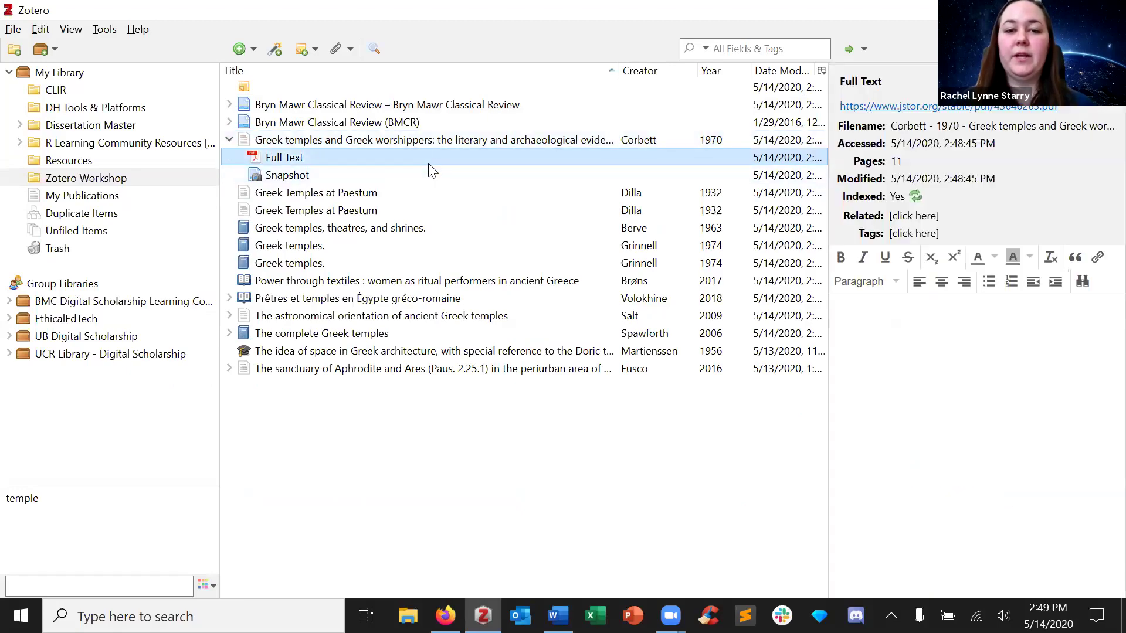
key("alt+Tab")
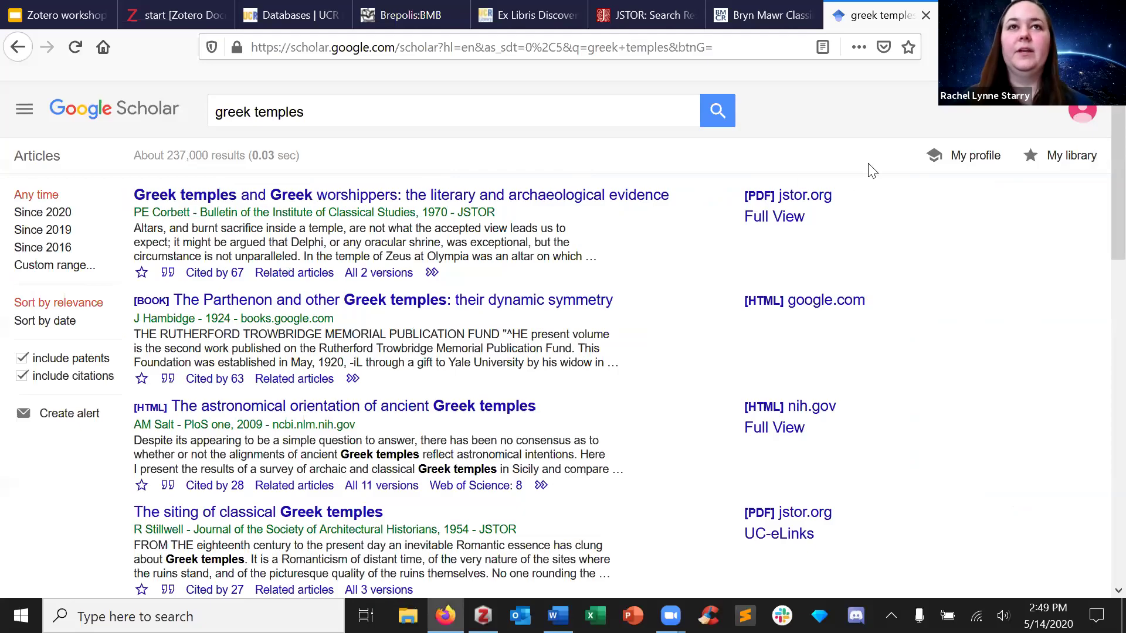
key("alt+Tab")
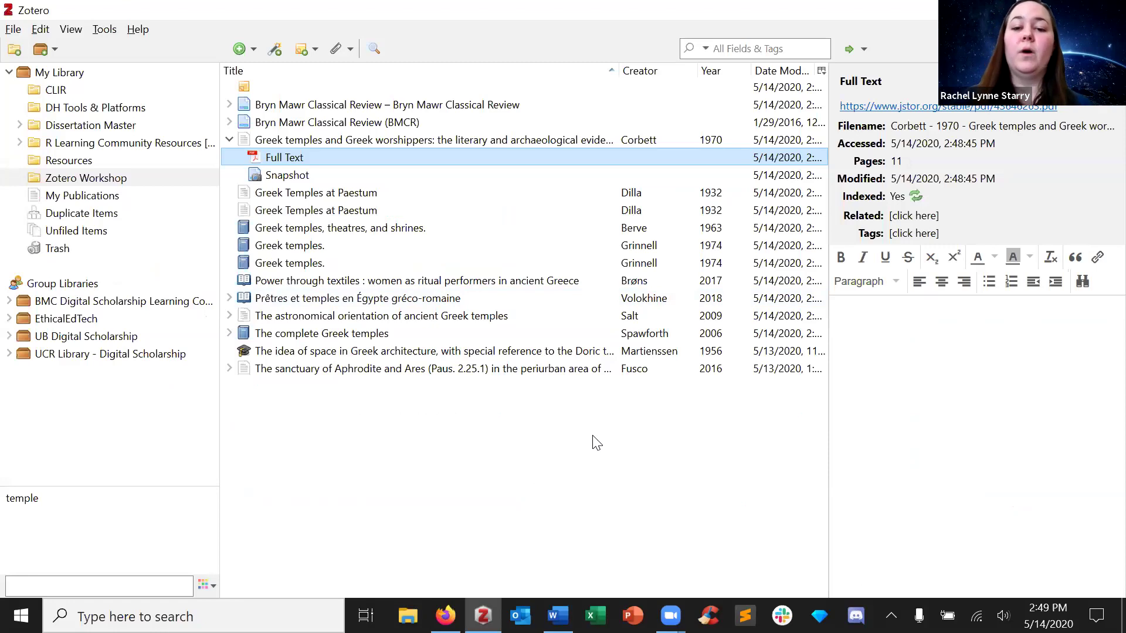
left_click(458, 138)
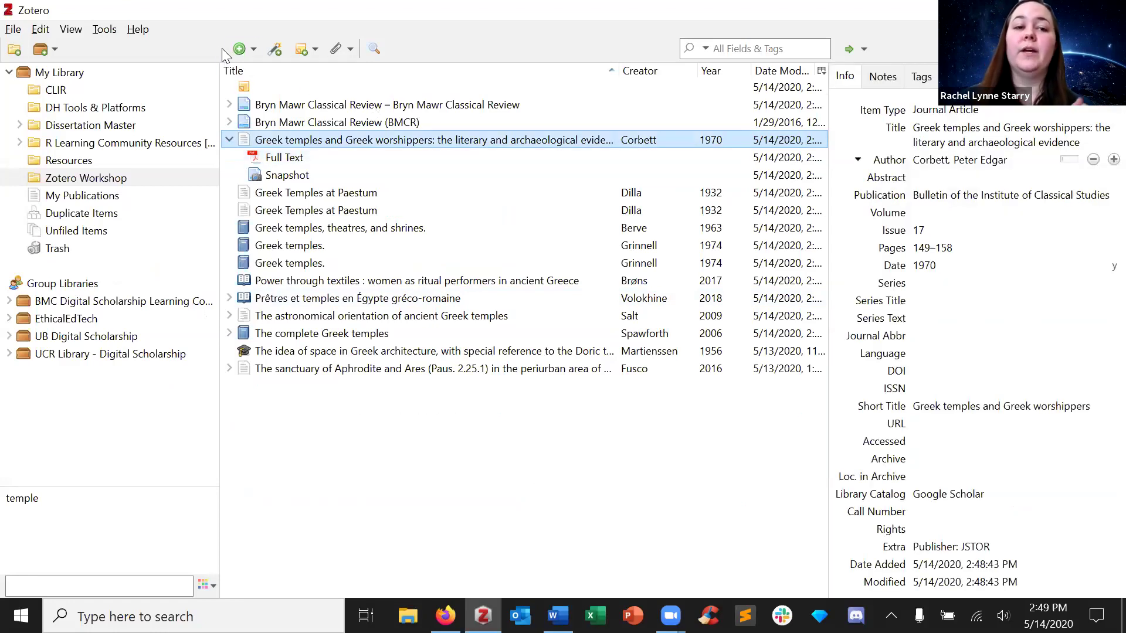
- Manually add a blank Book item to the Zotero Workshop collection
left_click(240, 50)
left_click(268, 70)
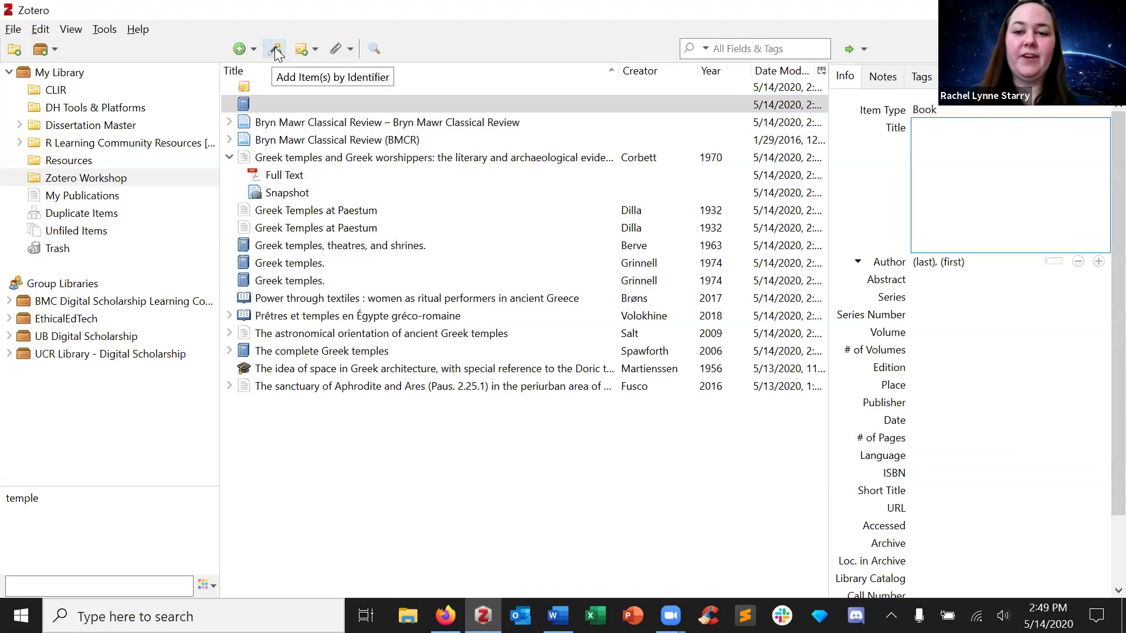
left_click(414, 215)
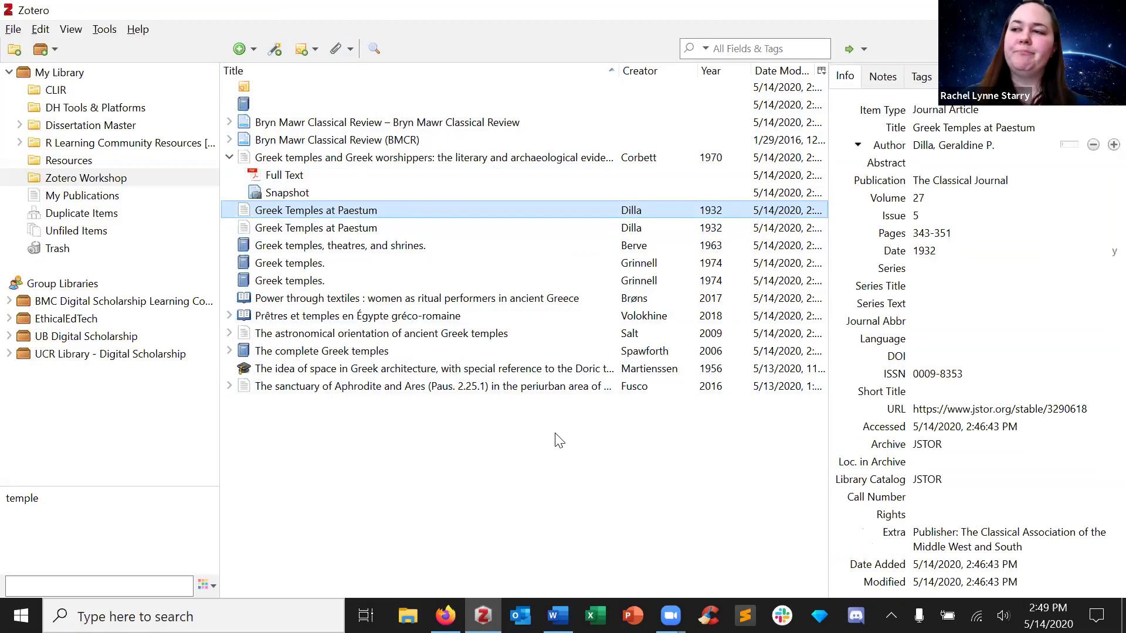
left_click(275, 49)
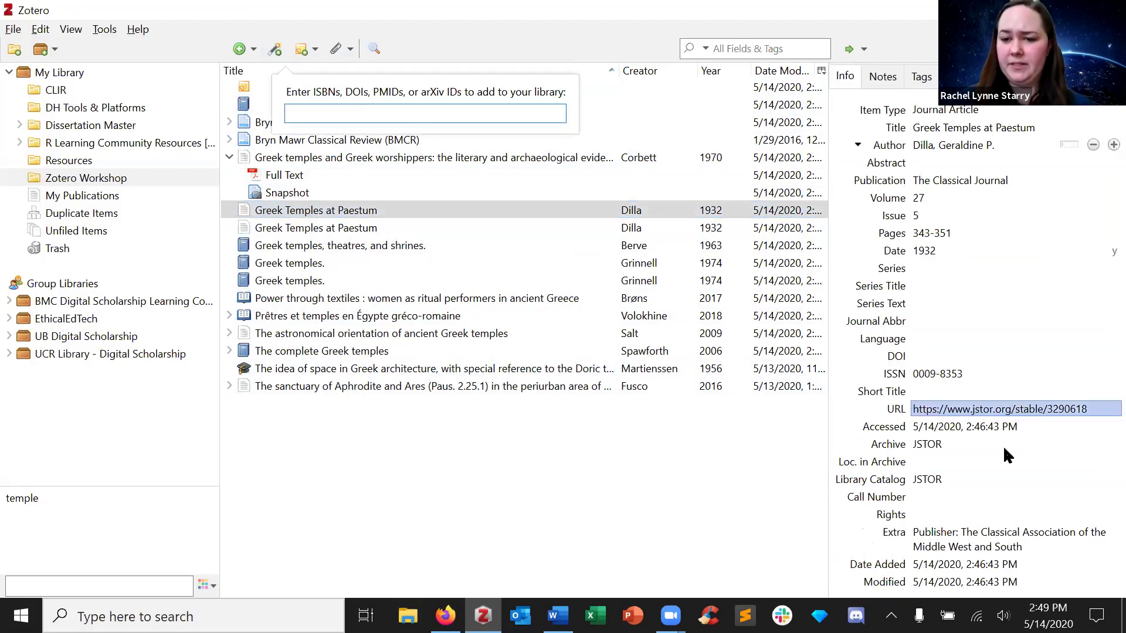
left_click(427, 245)
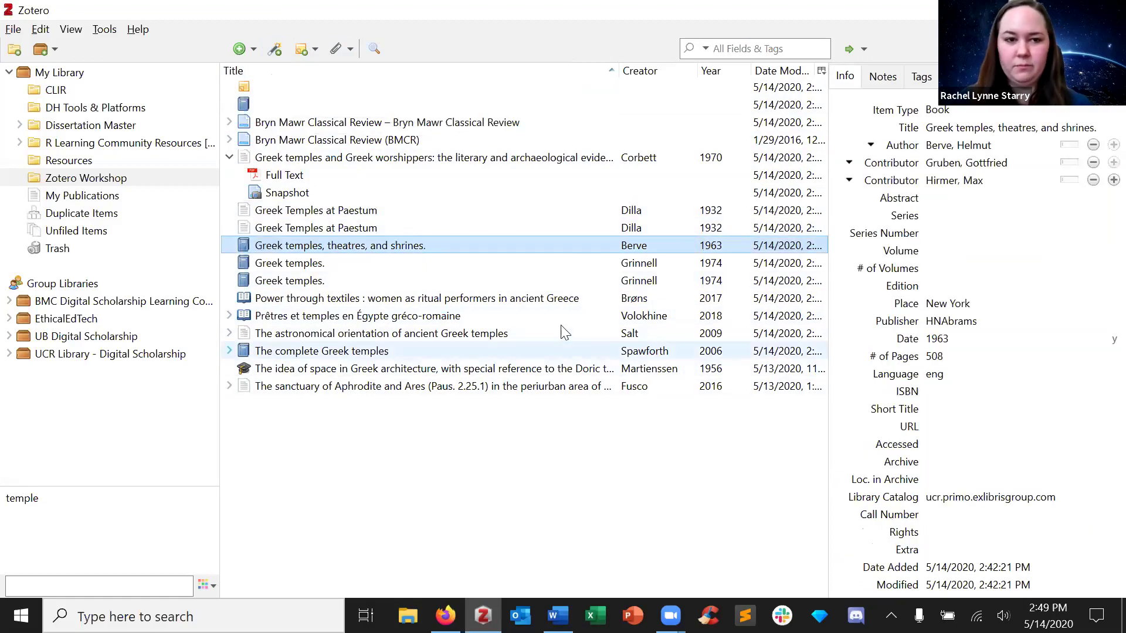
left_click(565, 267)
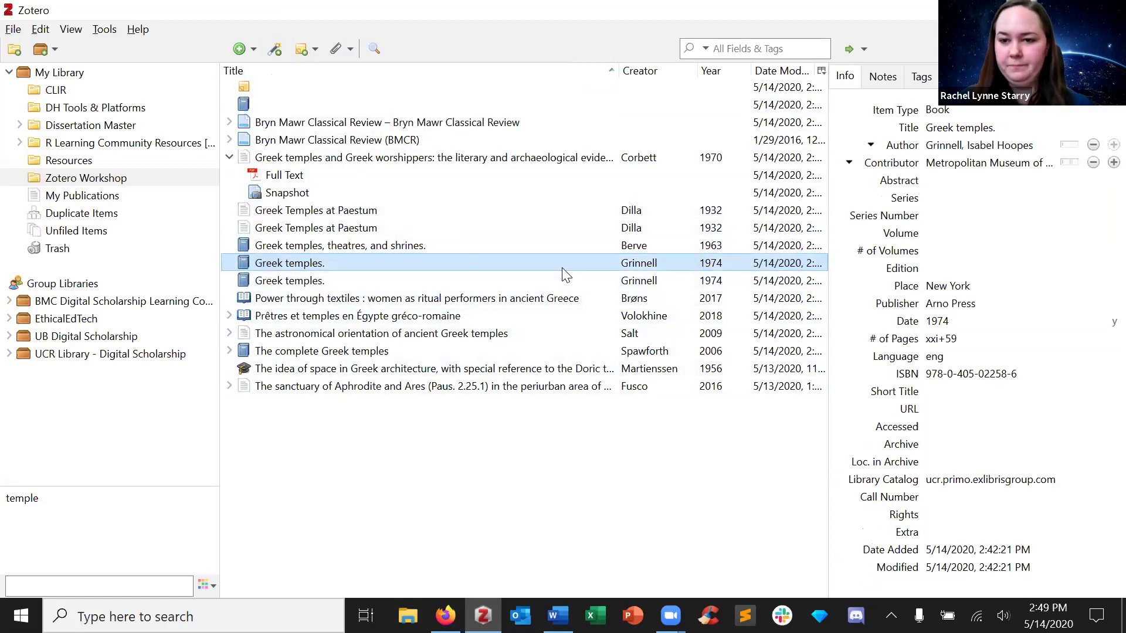
left_click(1006, 373)
key("ctrl+c")
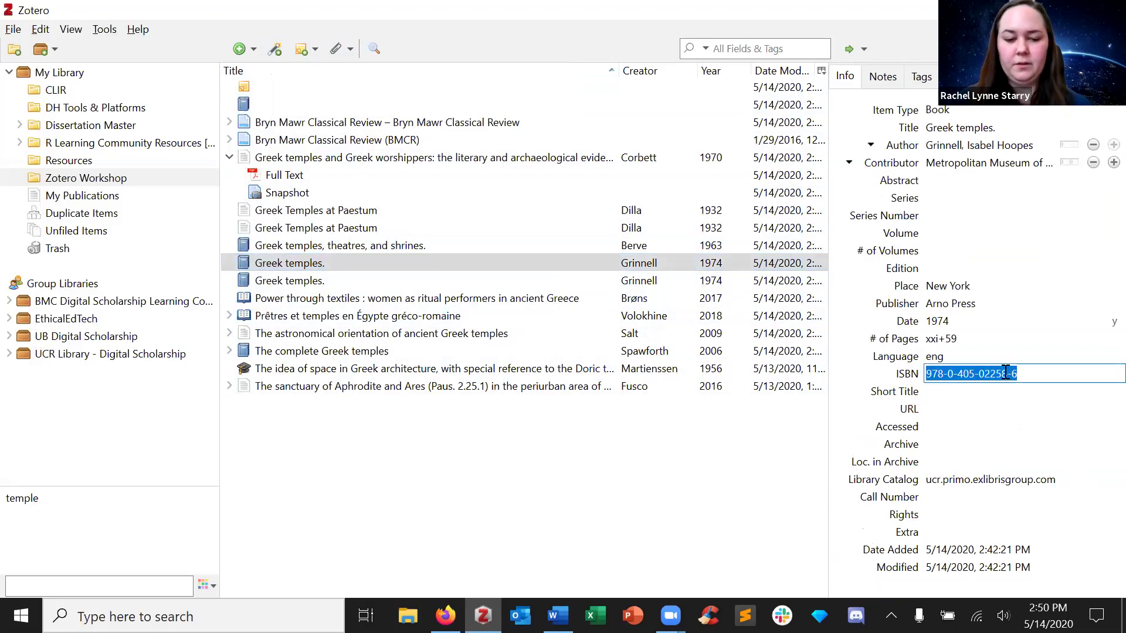
left_click(611, 263)
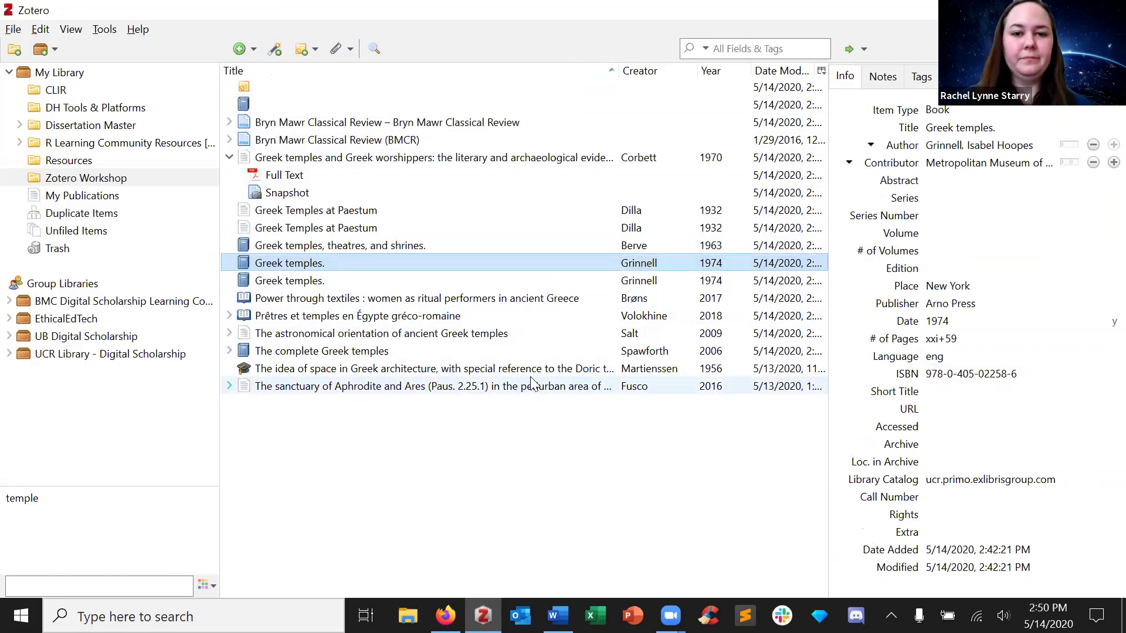
left_click(275, 49)
key("ctrl+v")
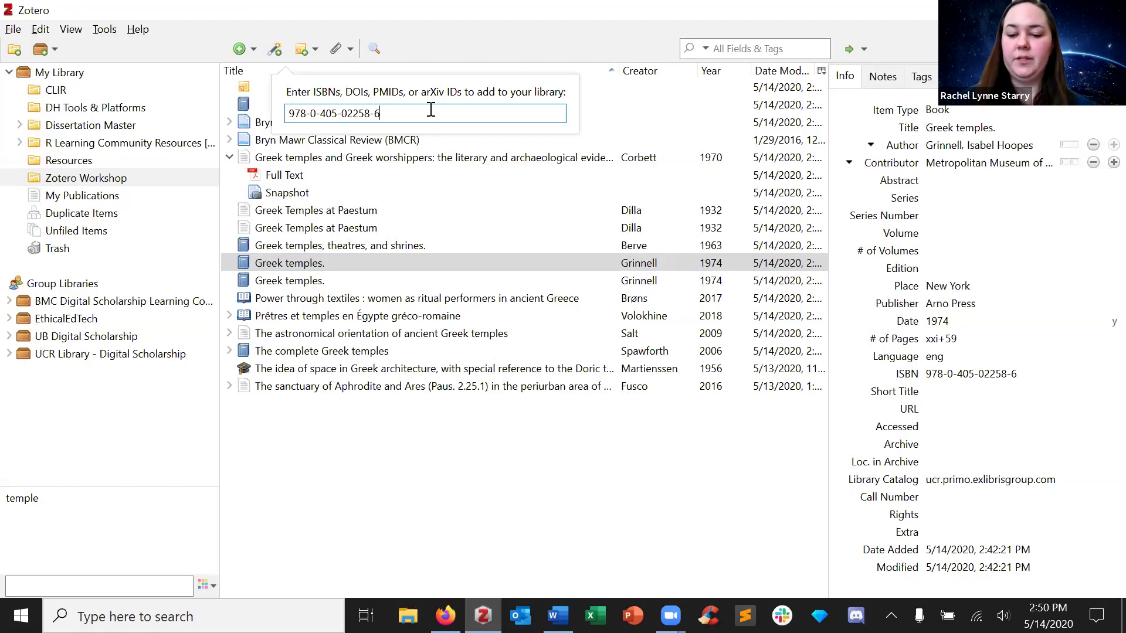
key("Return")
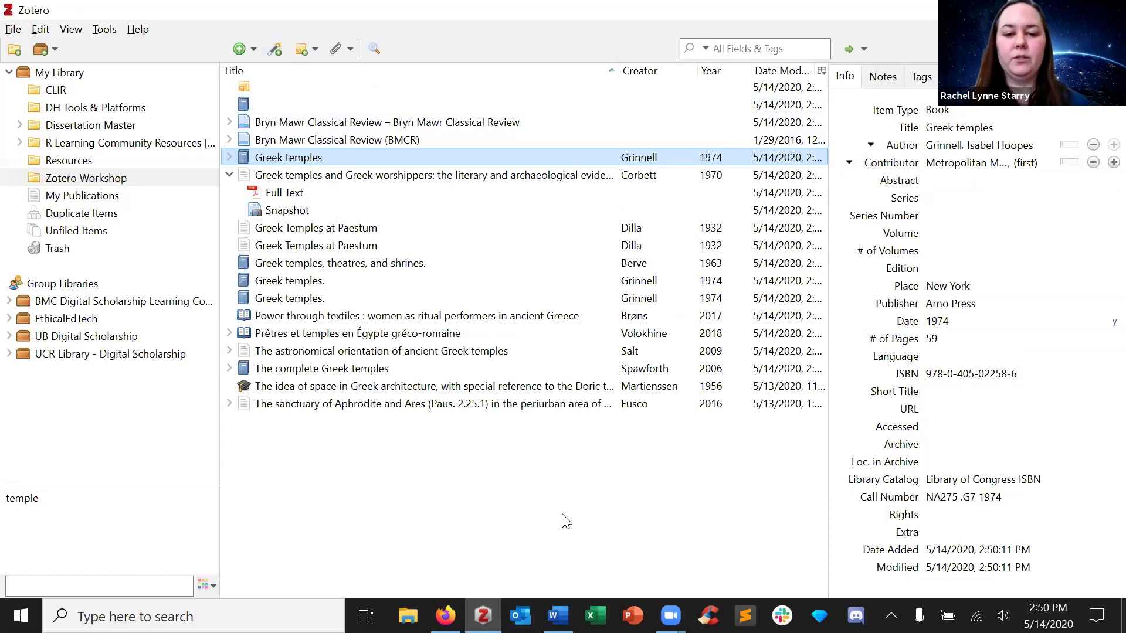
- Switch to Word, start a Zotero citation at the end of the first paragraph, and set the citation style to American Psychological Association 7th edition
mouse_move(558, 616)
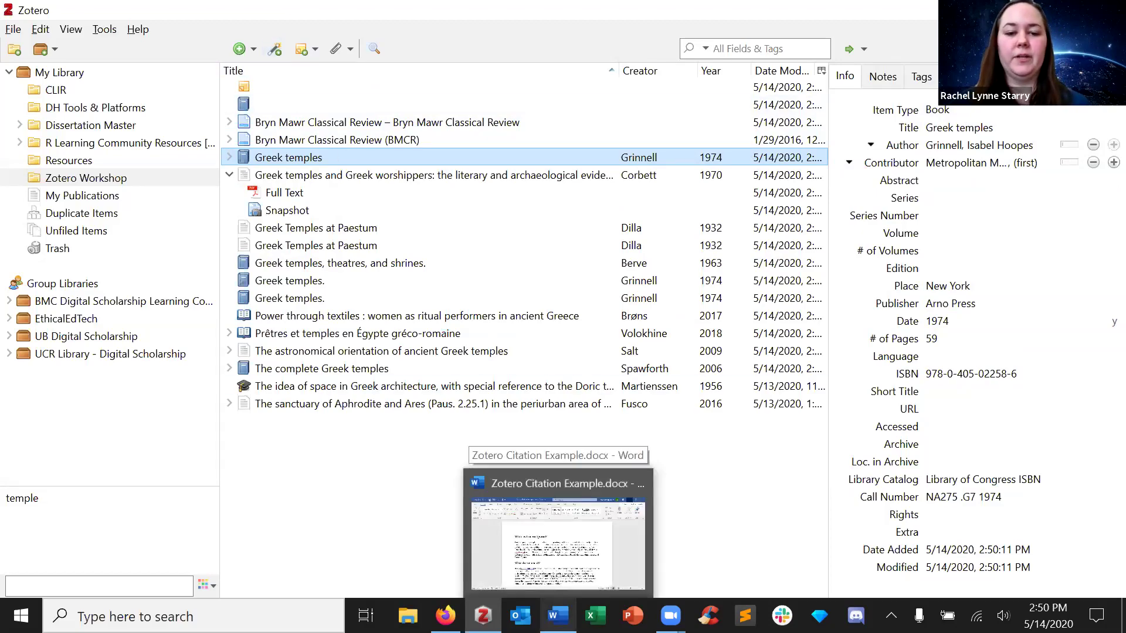
left_click(557, 527)
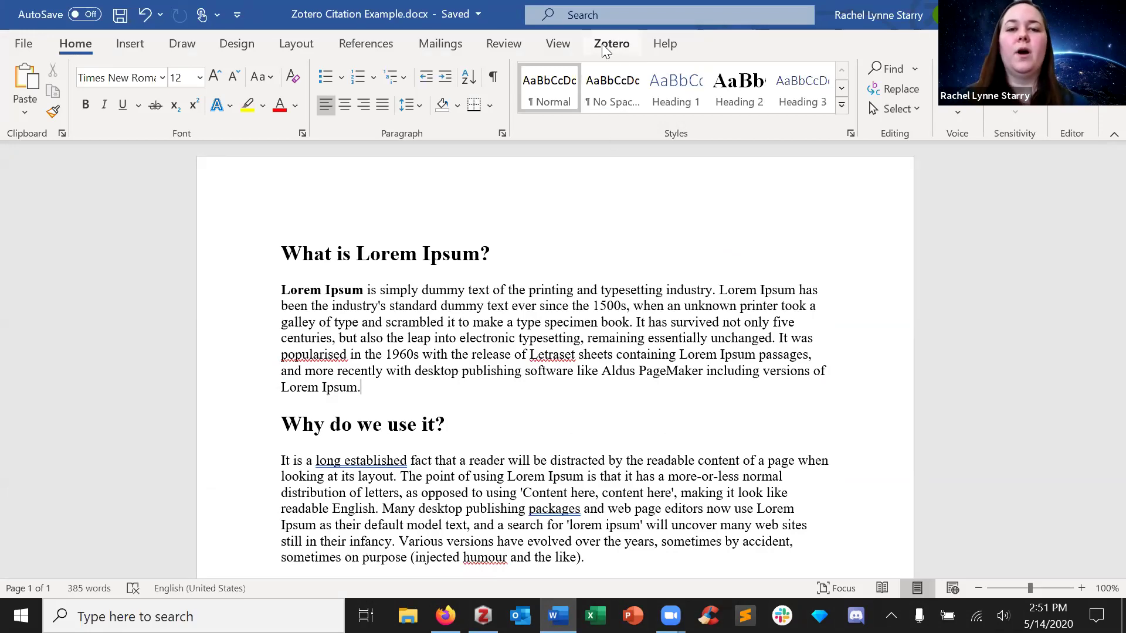
left_click(630, 42)
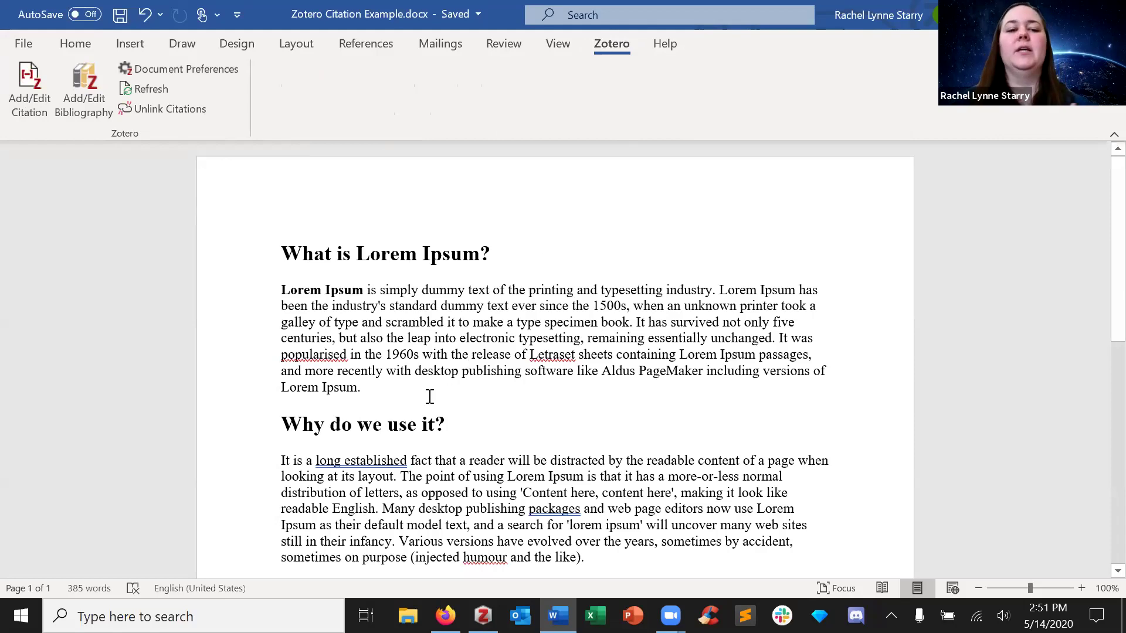
left_click(35, 104)
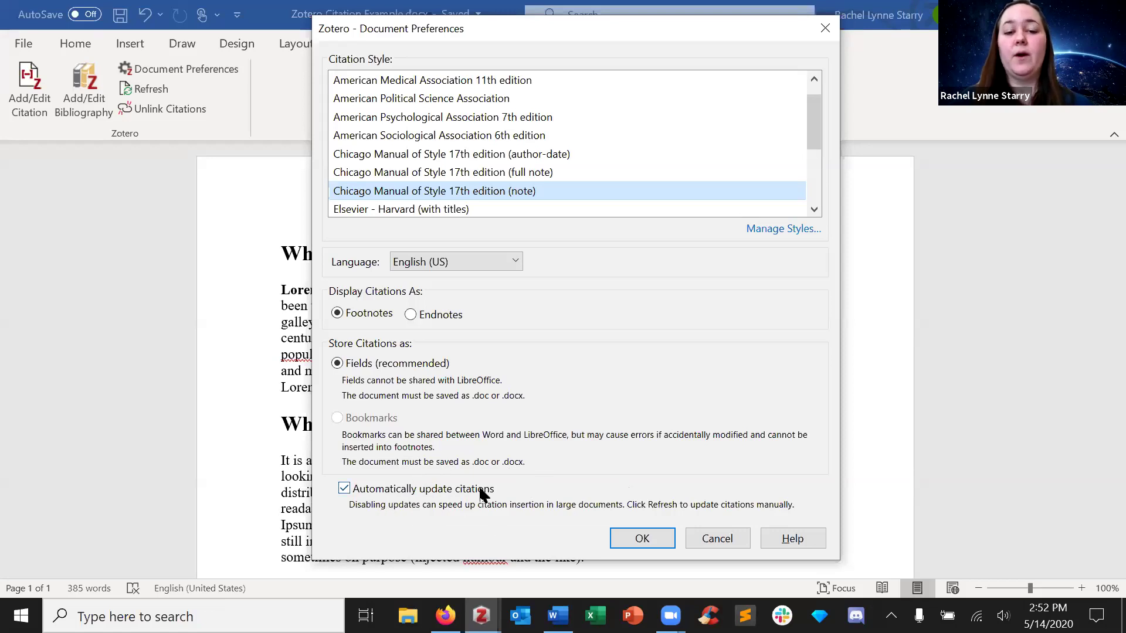
mouse_move(480, 490)
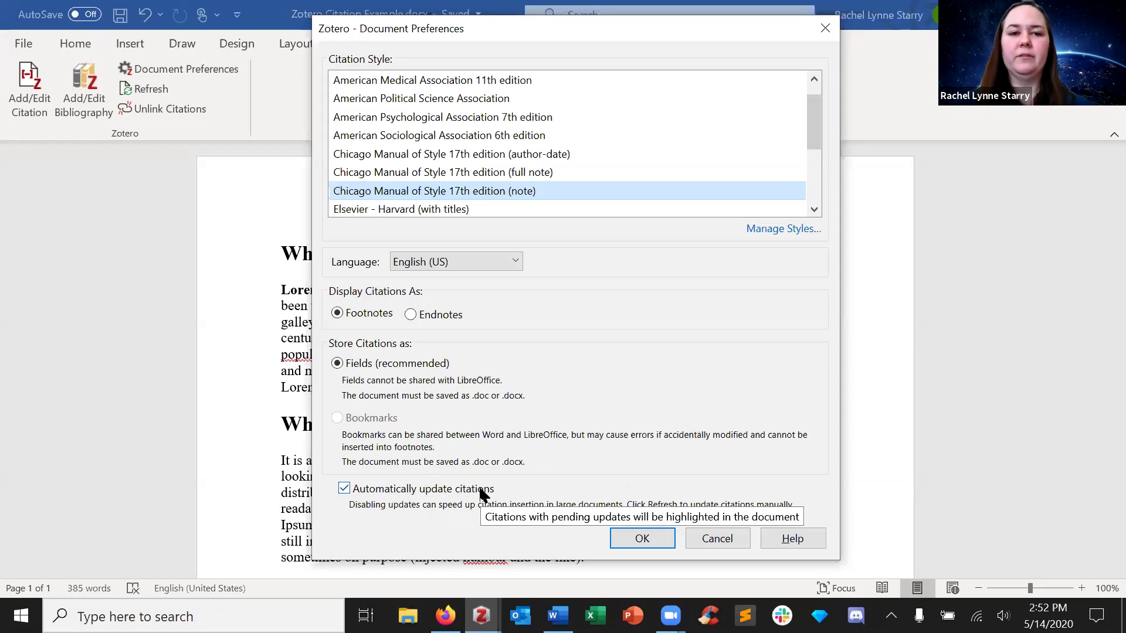
left_click(546, 117)
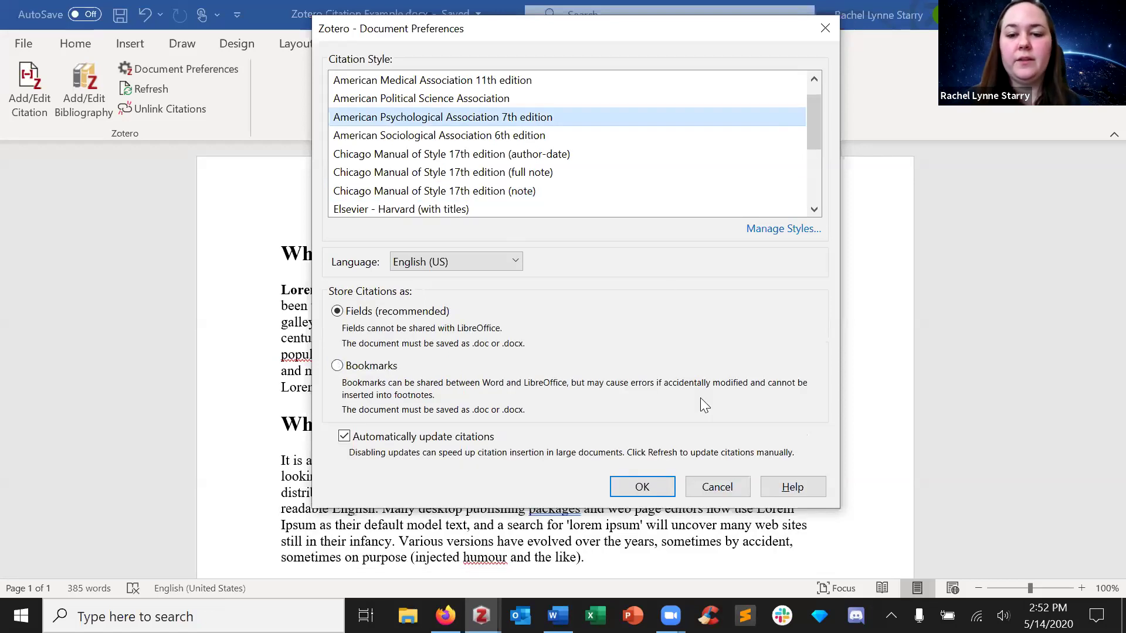
left_click(647, 480)
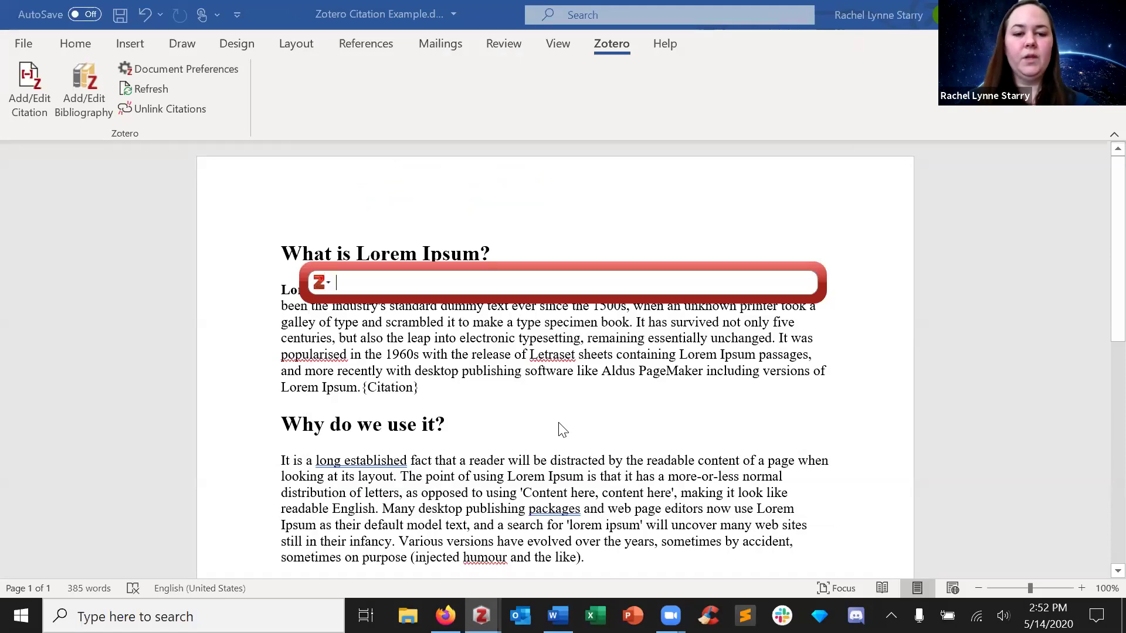
- Insert one citation combining "The complete Greek temples" (2006) and the first "Greek Temples at Paestum" (1932) entry after the first paragraph
type("spaw")
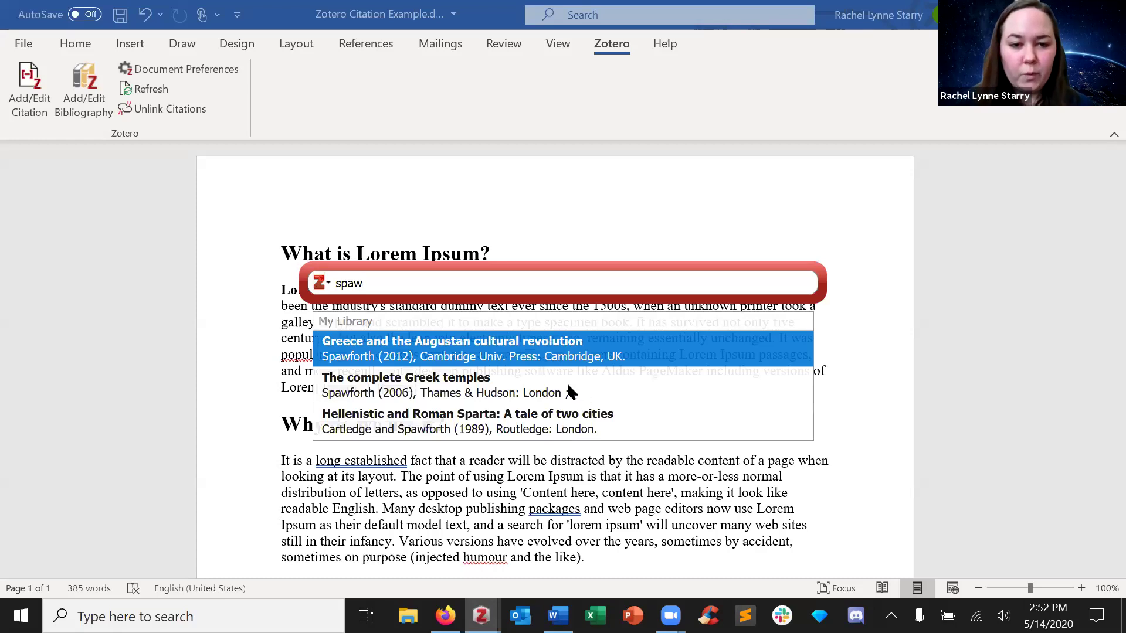
left_click(508, 392)
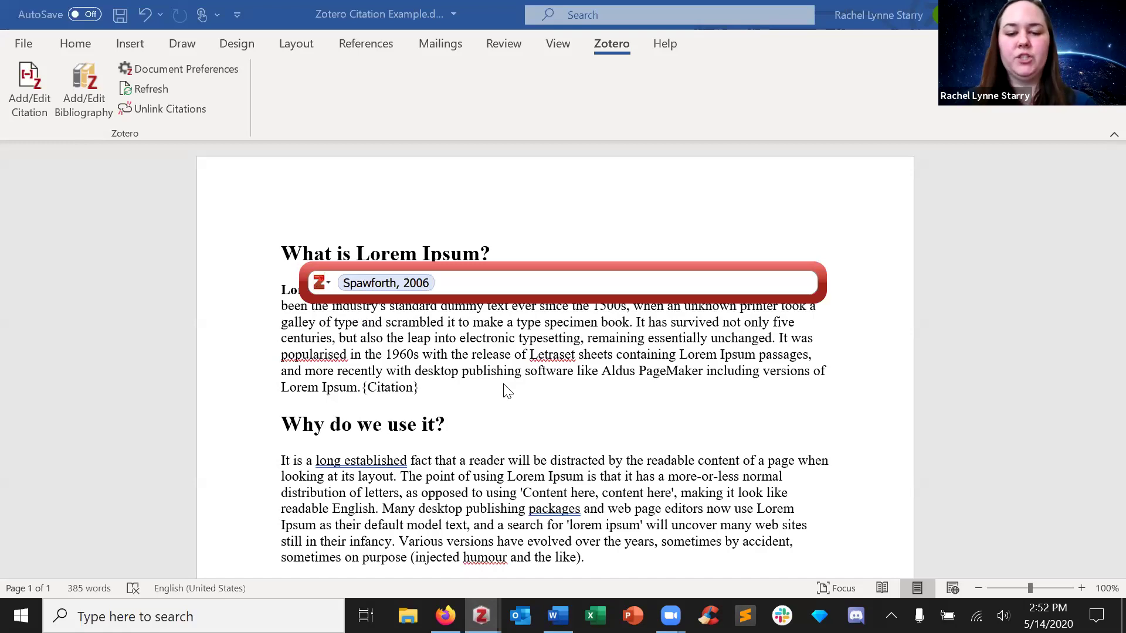
type("temple")
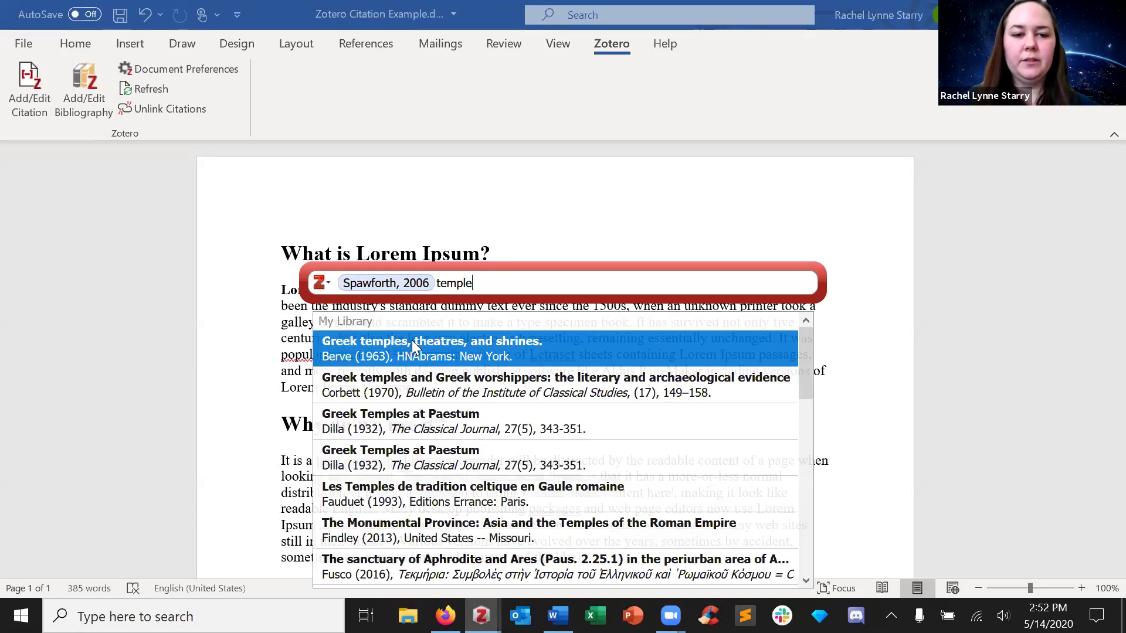
left_click(448, 420)
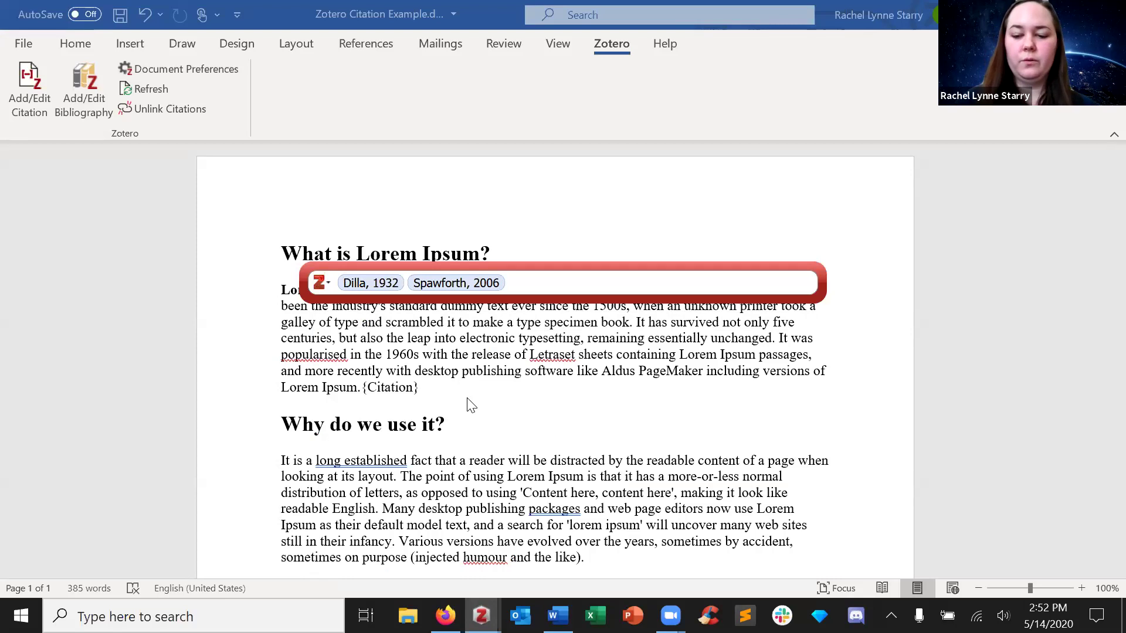
key("Return")
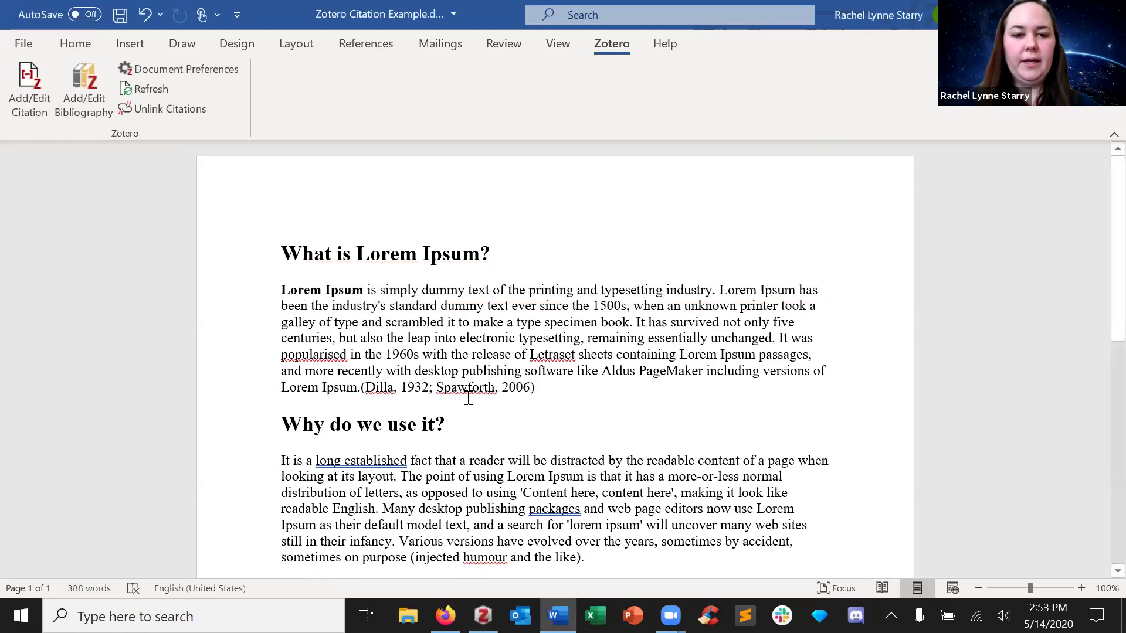
scroll(472, 398, "down", 4)
scroll(478, 397, "up", 3)
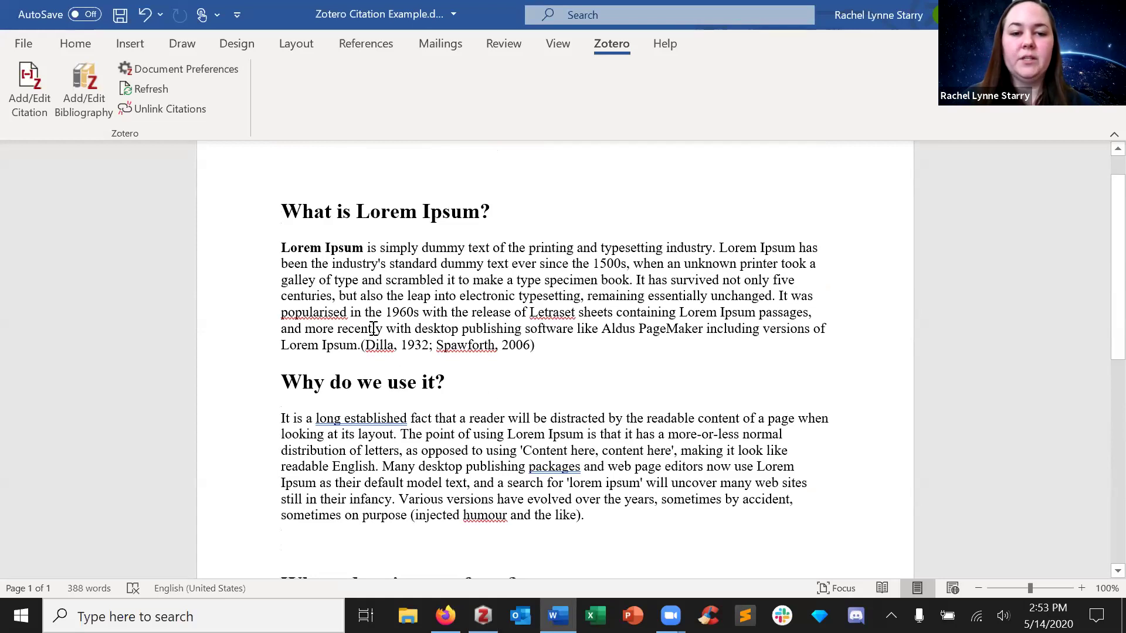
- Change the document's citation style to Chicago Manual of Style 17th edition (full note) and inspect the converted footnote
left_click(595, 516)
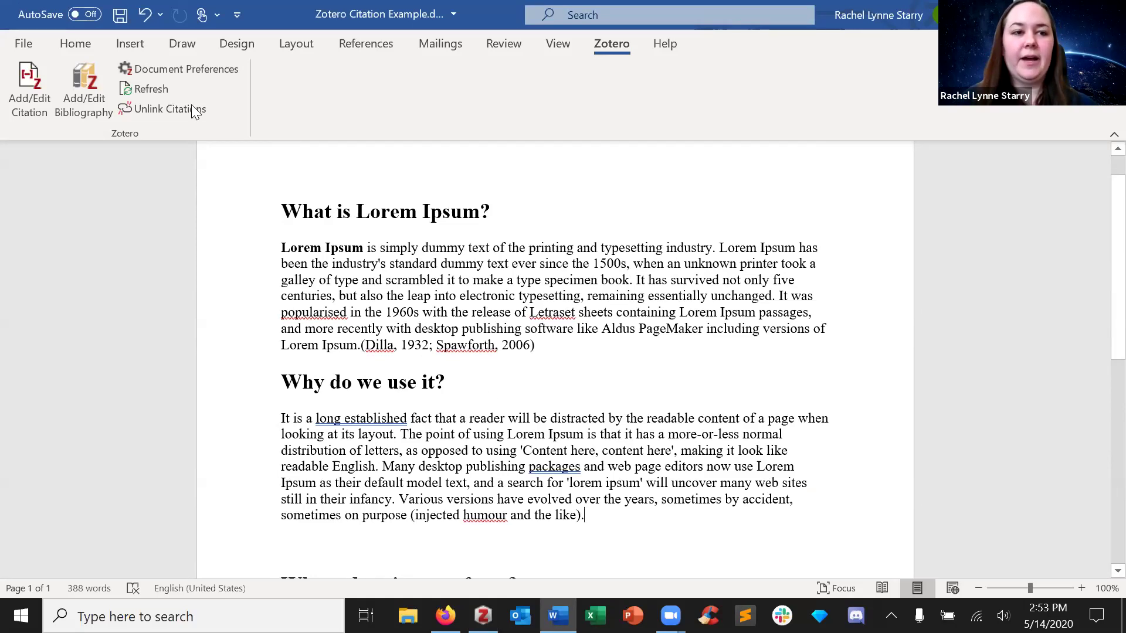
left_click(186, 70)
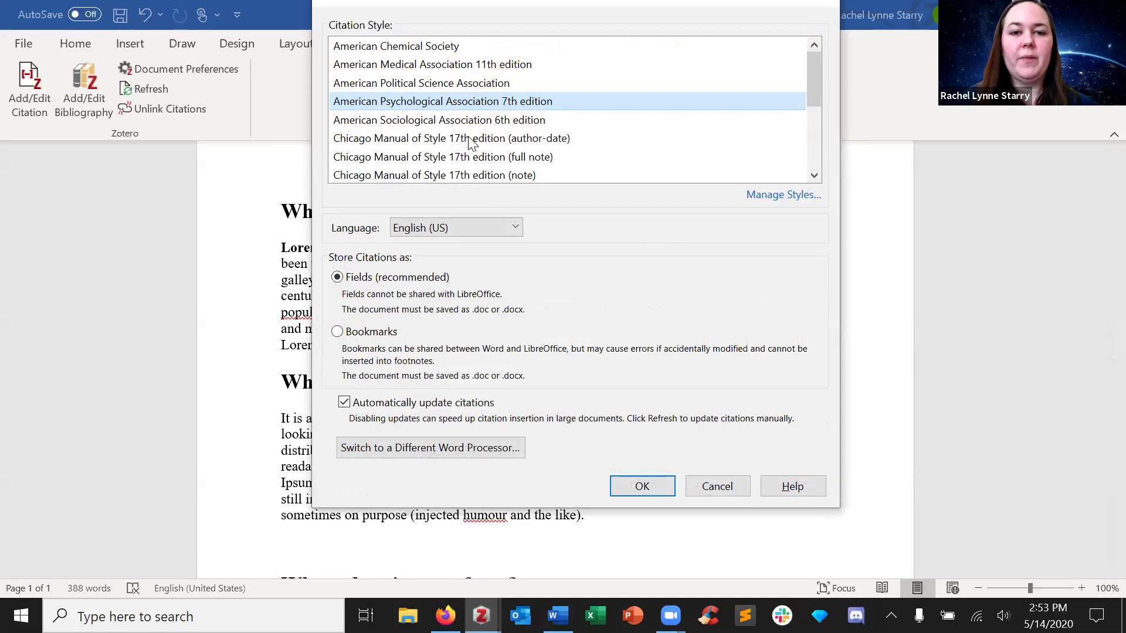
left_click(472, 156)
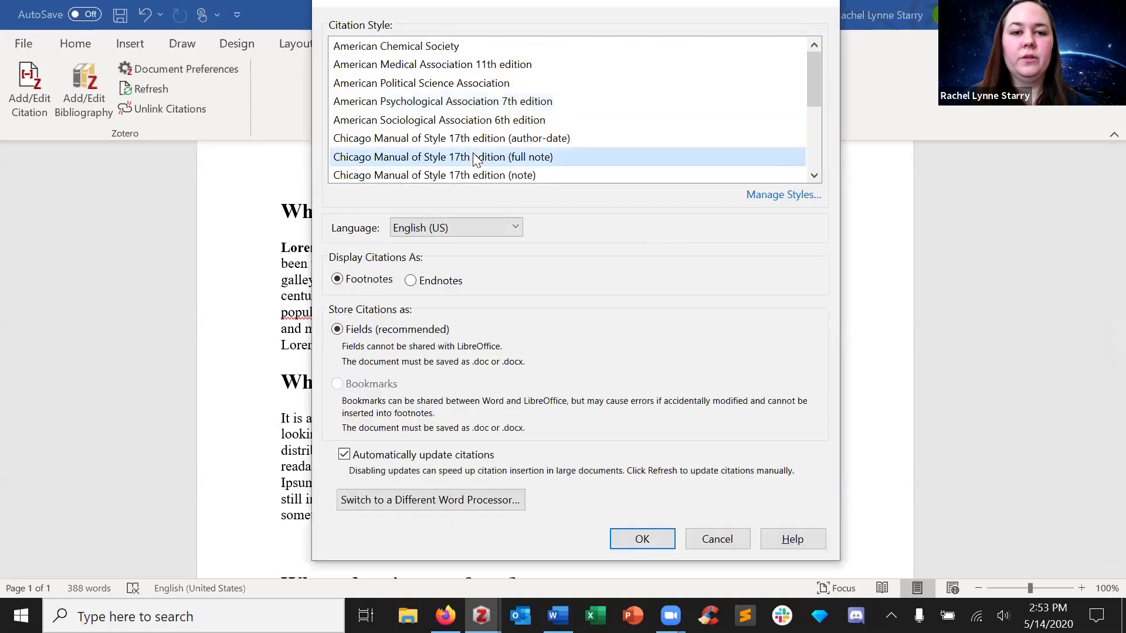
left_click(653, 535)
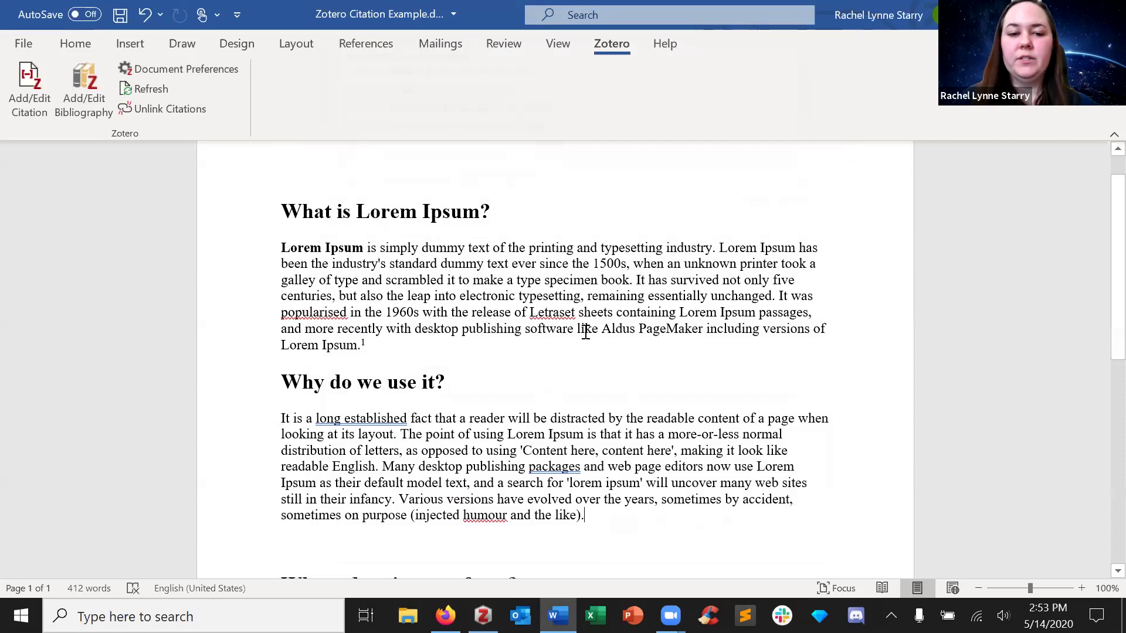
scroll(585, 331, "down", 8)
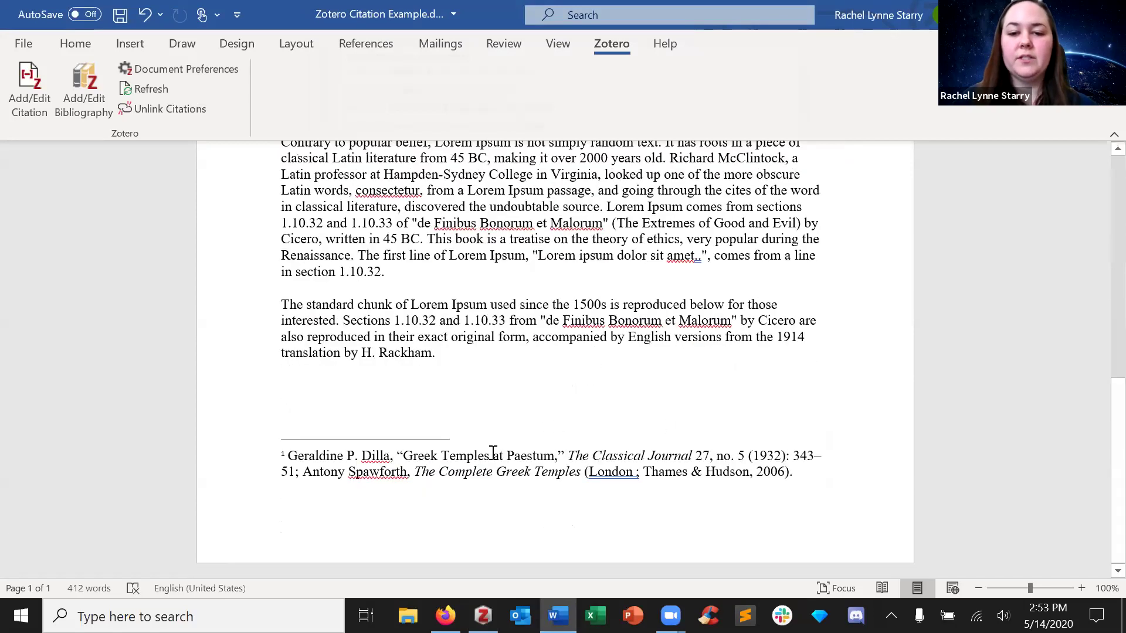
left_click(421, 455)
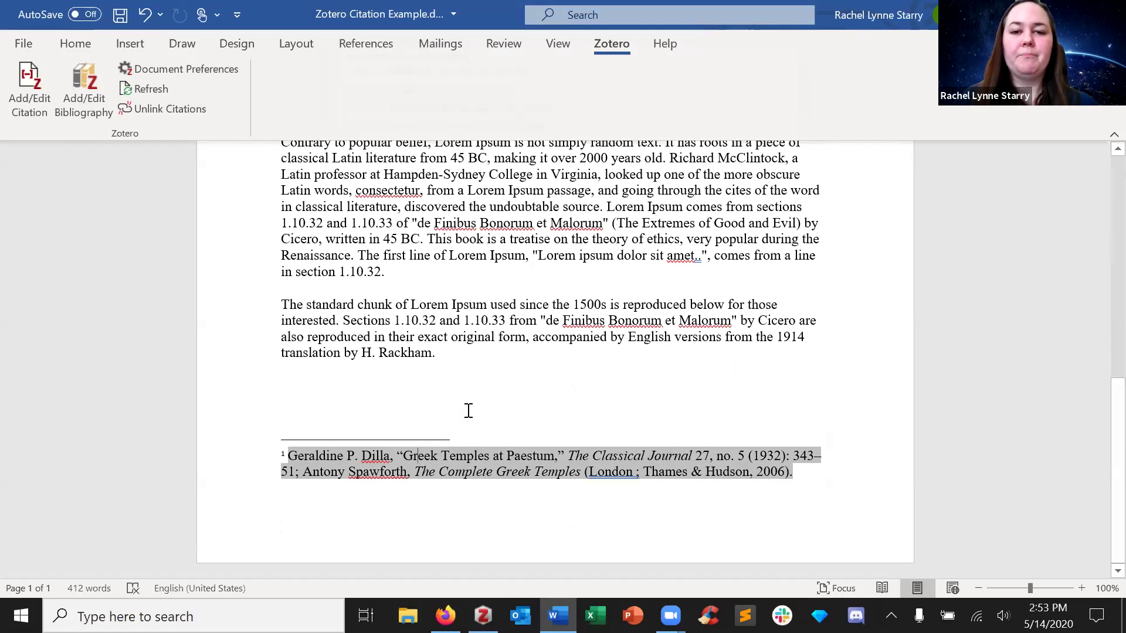
- Insert a Zotero citation for "The sanctuary of Aphrodite and Ares" (2016) at the end of the last paragraph, searching for "ares"
left_click(551, 354)
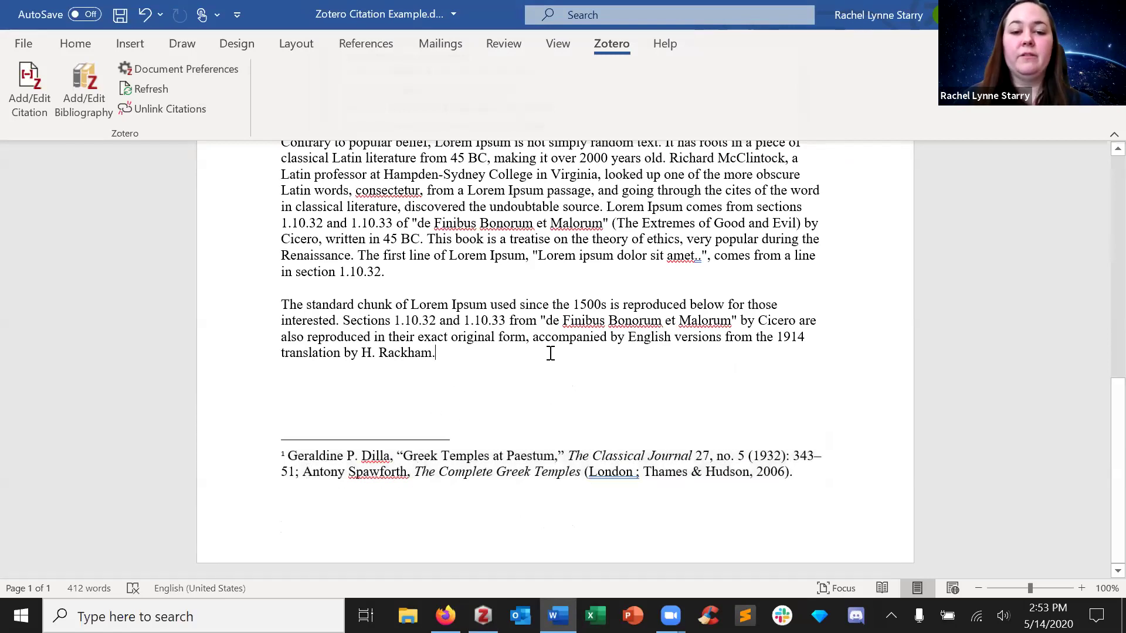
left_click(31, 97)
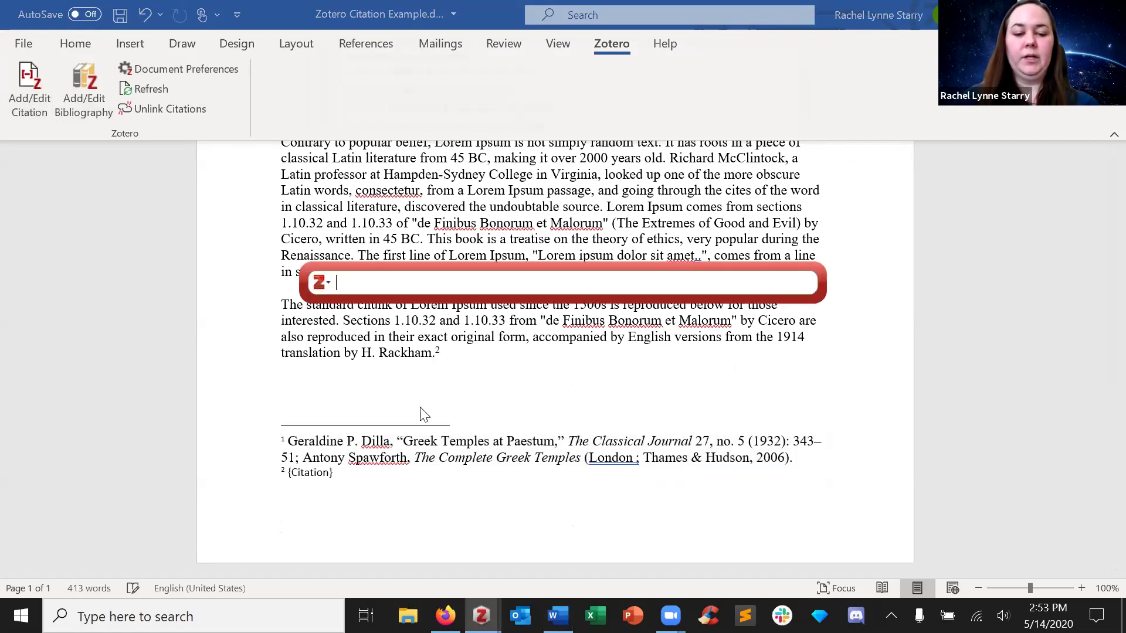
type("ares")
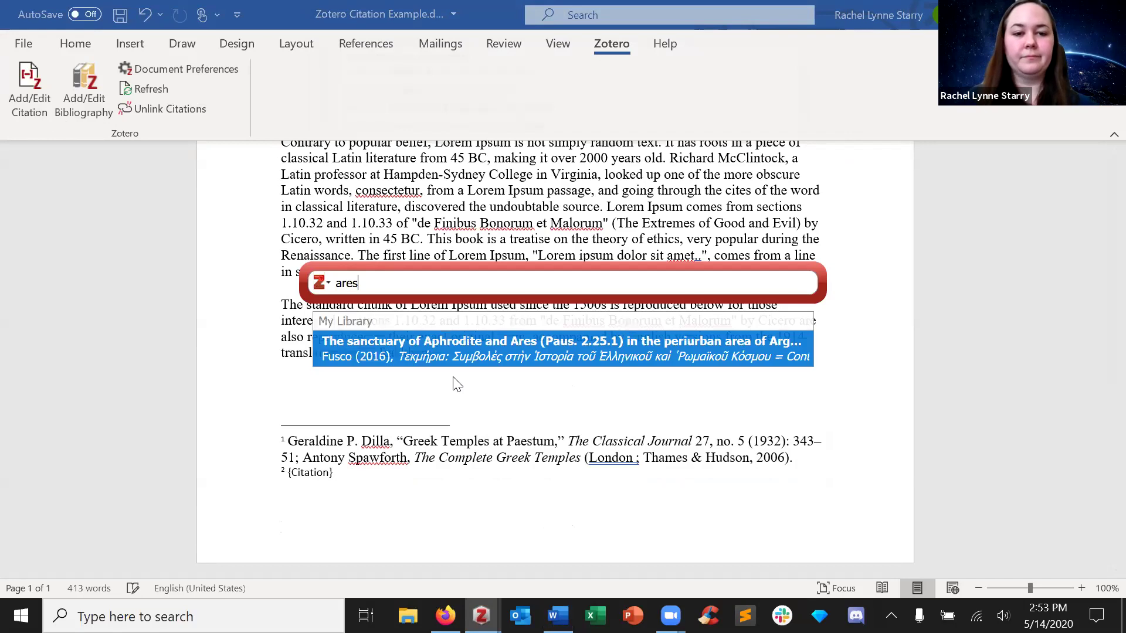
left_click(475, 355)
key("Return")
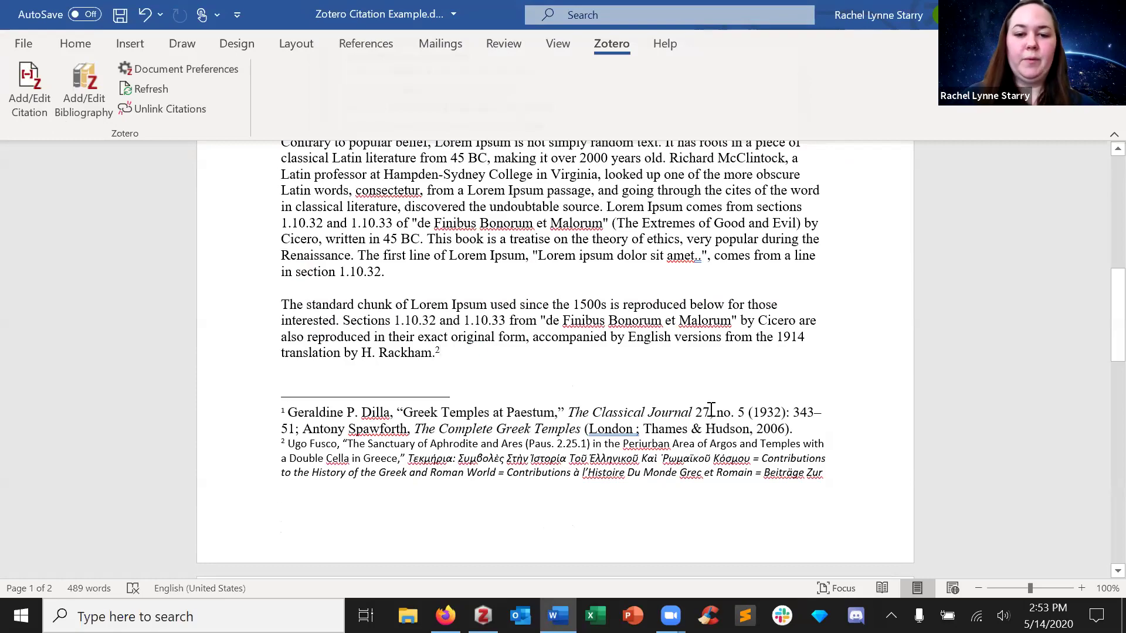
- Start a new page after the document text and add a centered "Works Cited" heading
scroll(745, 455, "down", 3)
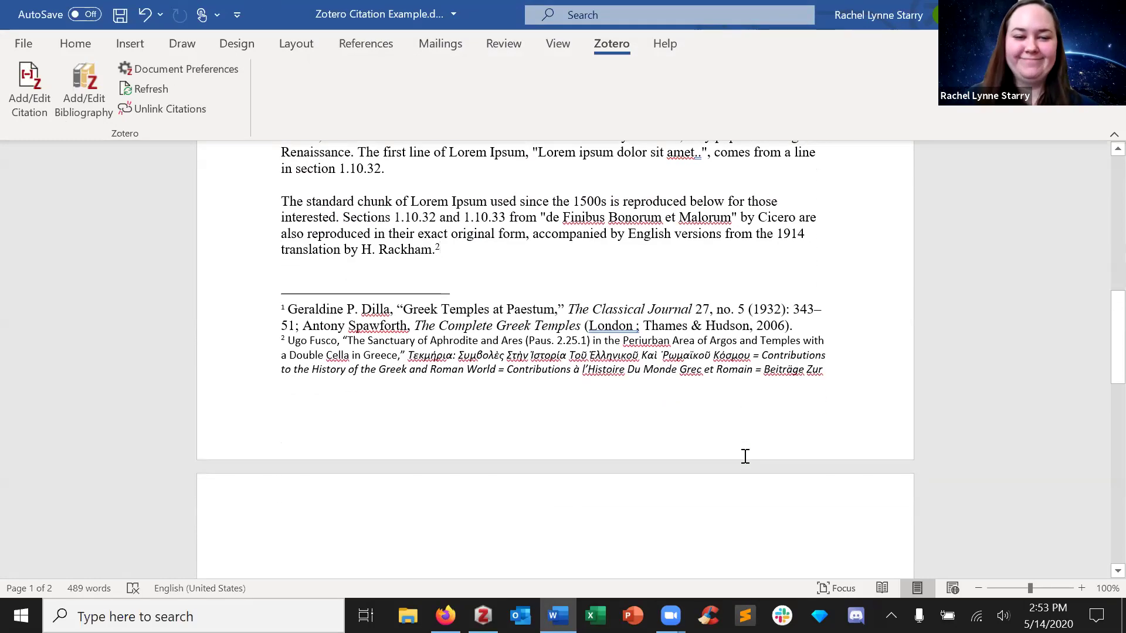
scroll(658, 322, "up", 7)
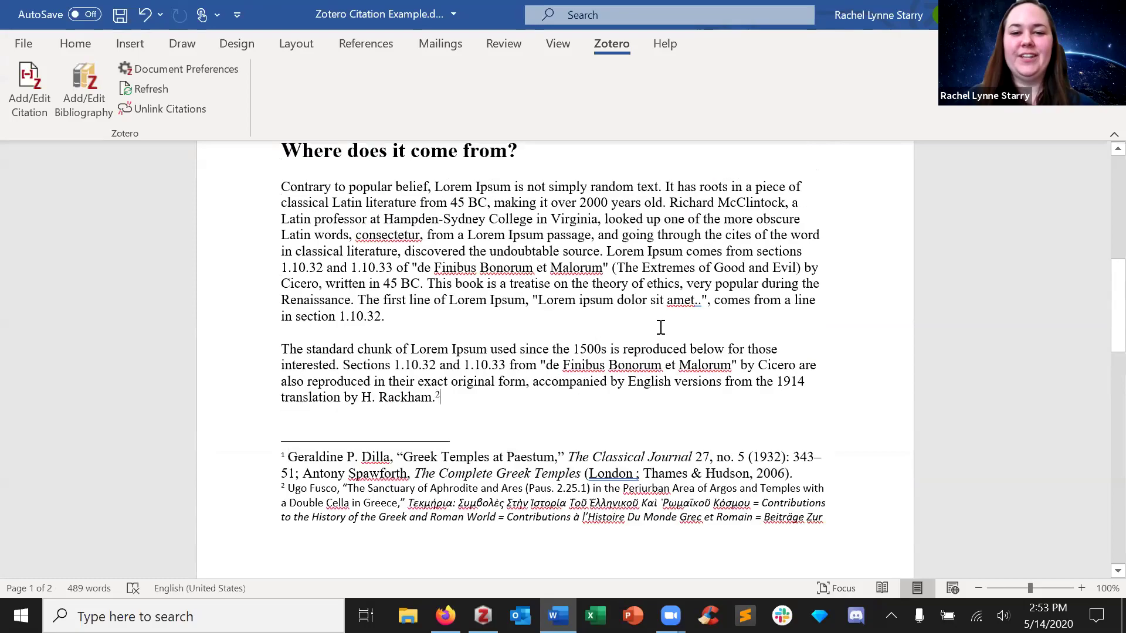
scroll(470, 384, "down", 5)
scroll(471, 384, "down", 3)
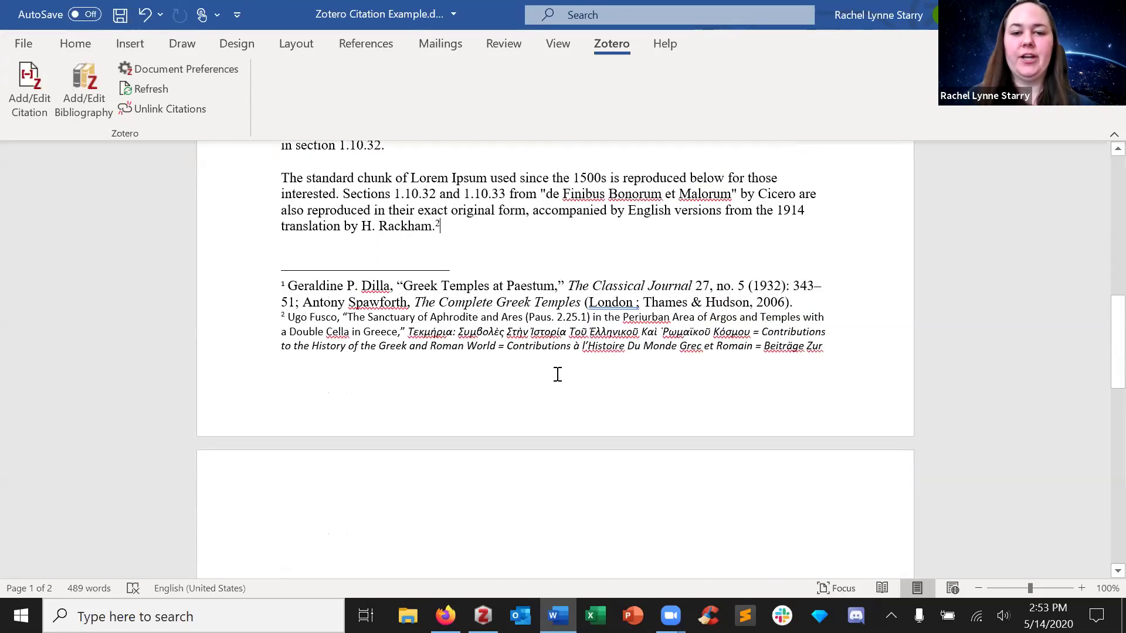
scroll(557, 373, "down", 5)
left_click(615, 401)
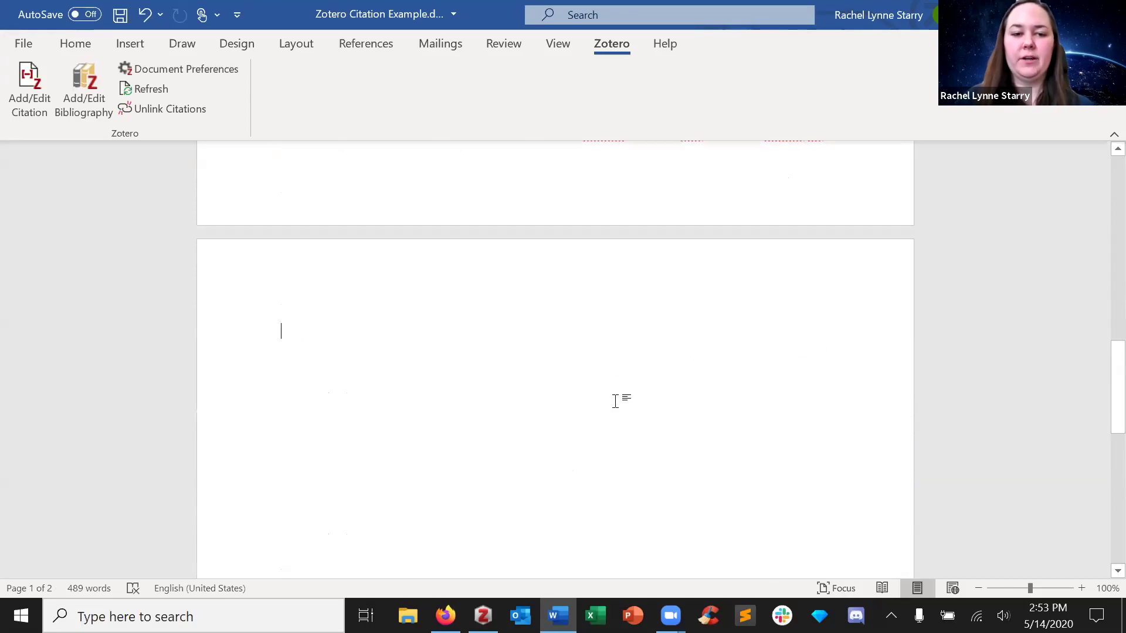
key("ctrl+Return")
key("ctrl+e")
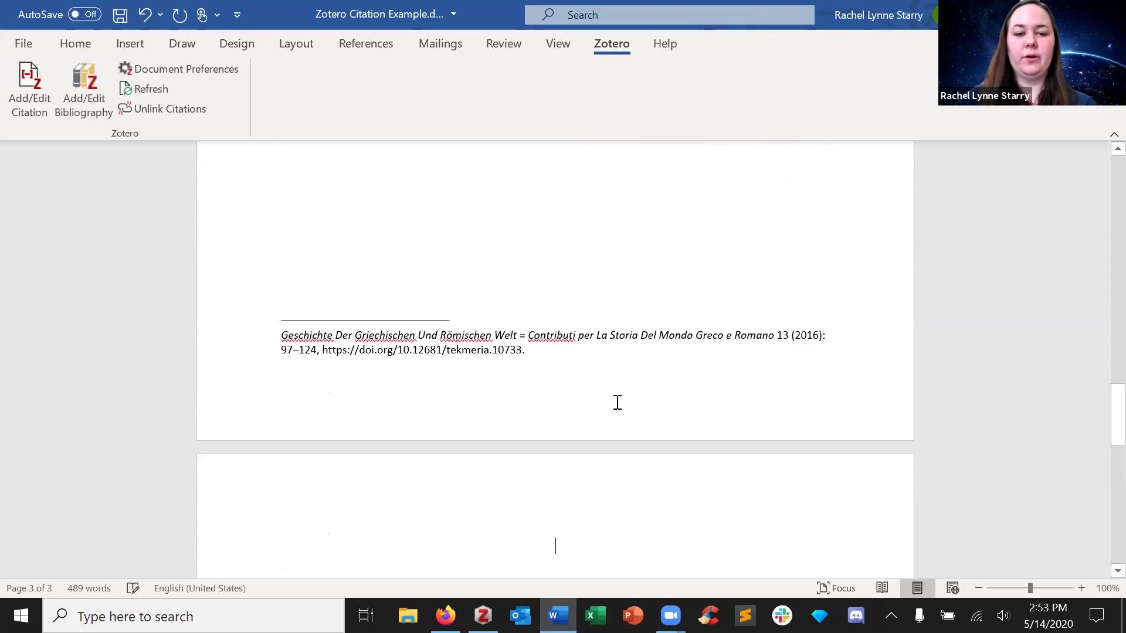
type("Works Cited")
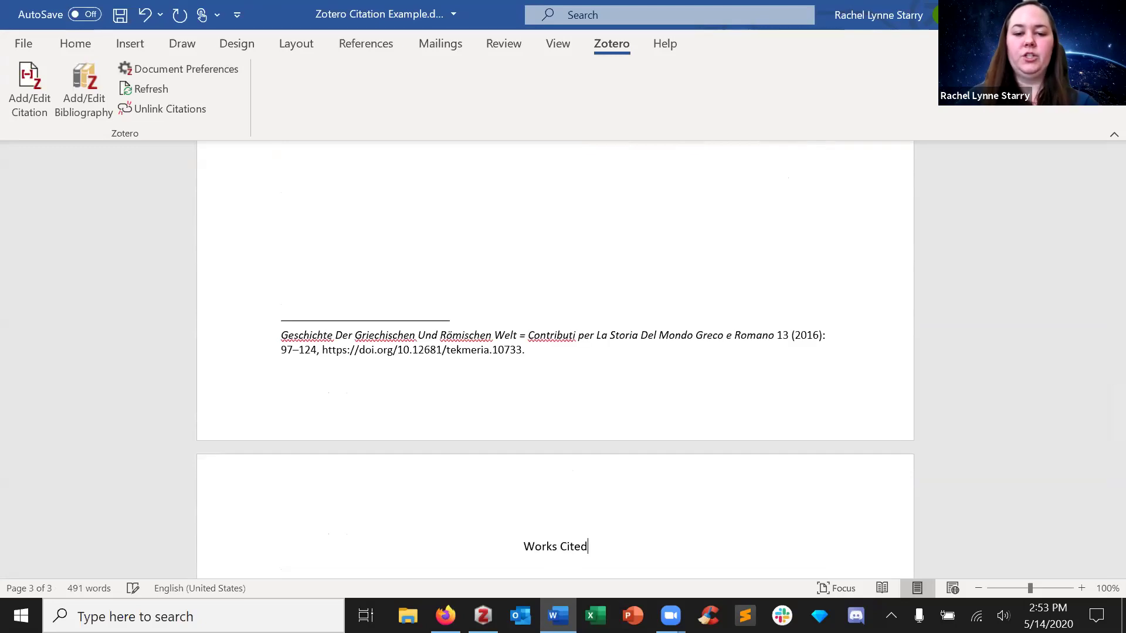
- Insert the Zotero bibliography on a left-aligned line below the "Works Cited" heading
key("Return")
key("ctrl+l")
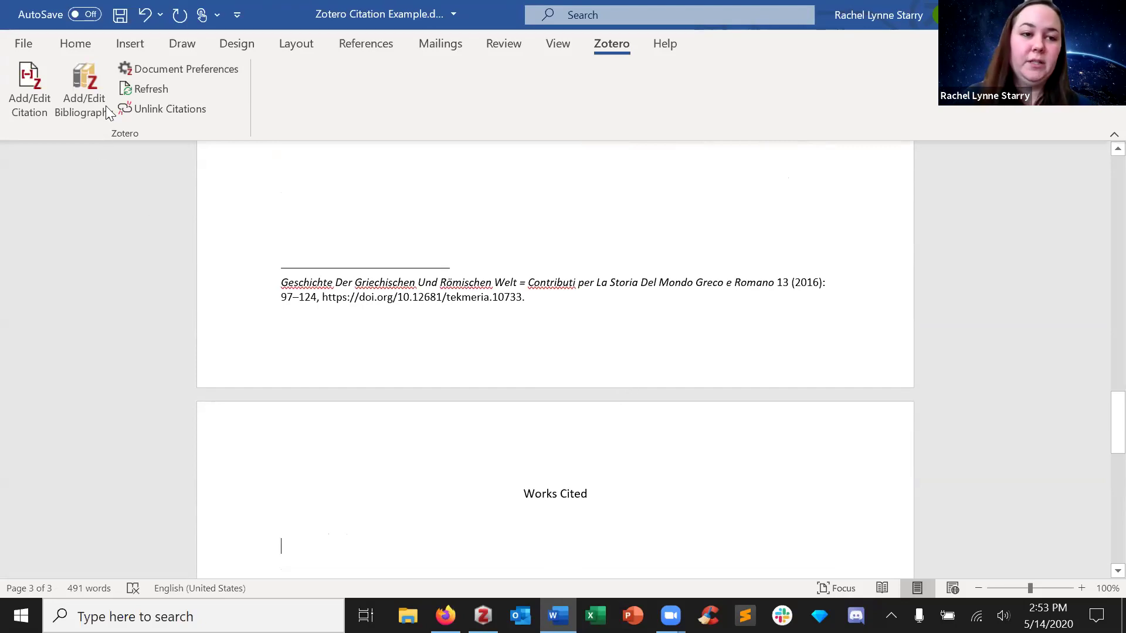
left_click(83, 82)
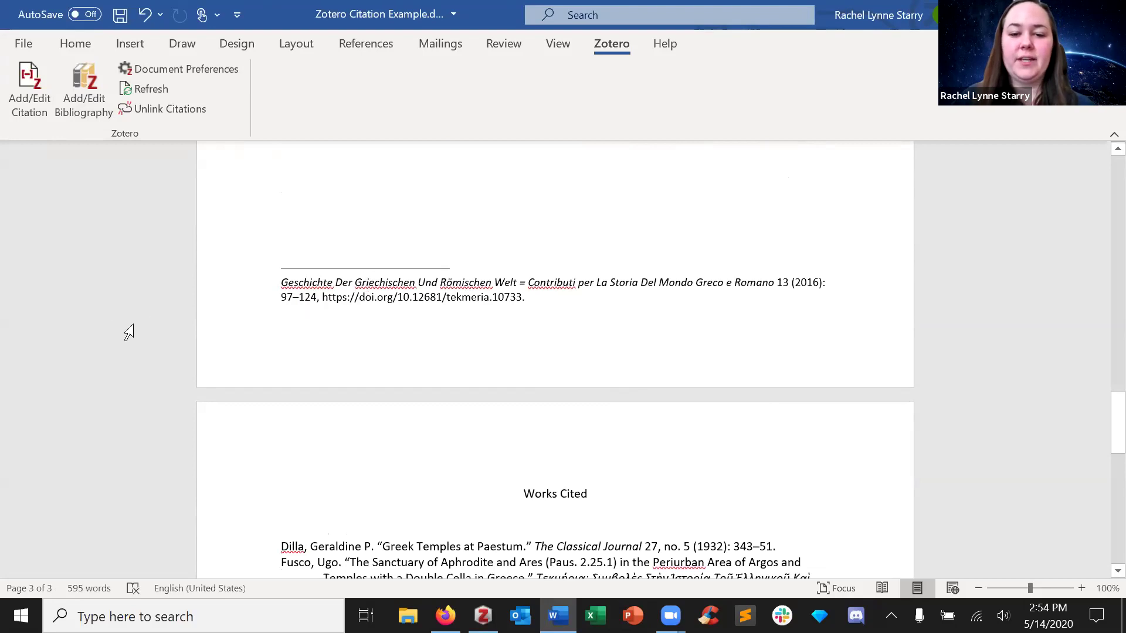
scroll(129, 332, "down", 5)
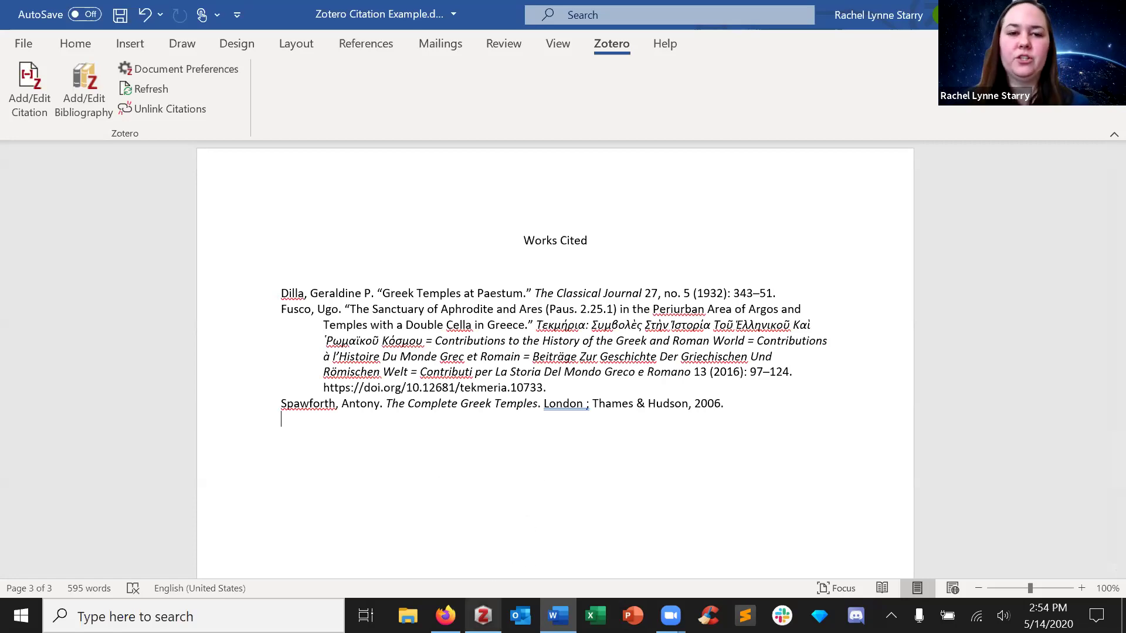
- Switch to Zotero and copy the citation of the 1974 "Greek temples" book without a trailing period in its title
left_click(482, 616)
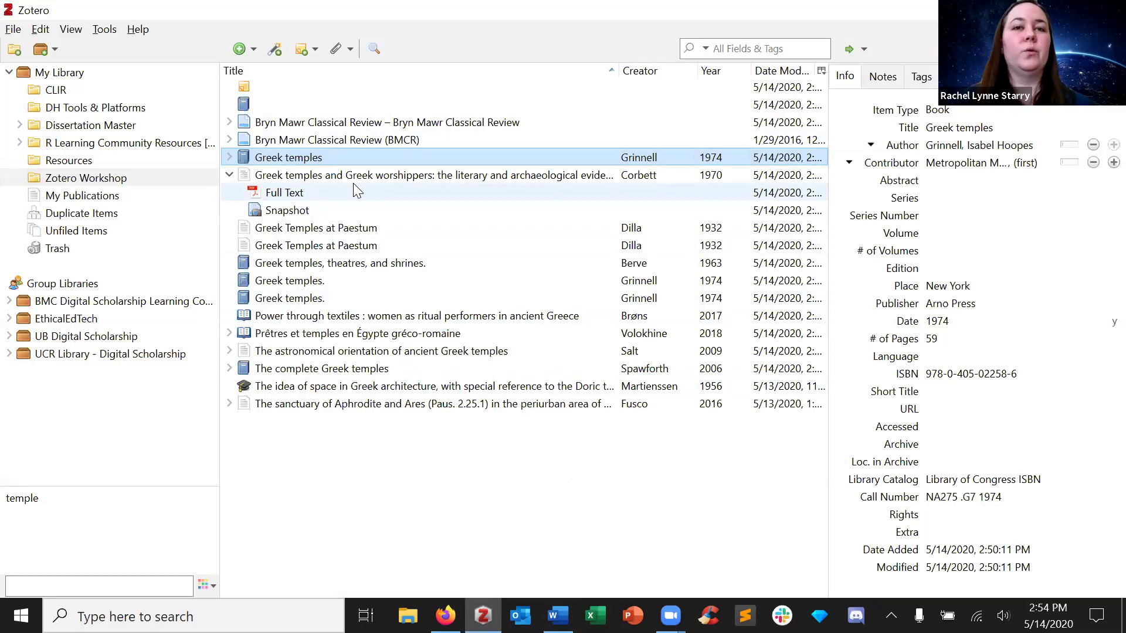
right_click(323, 157)
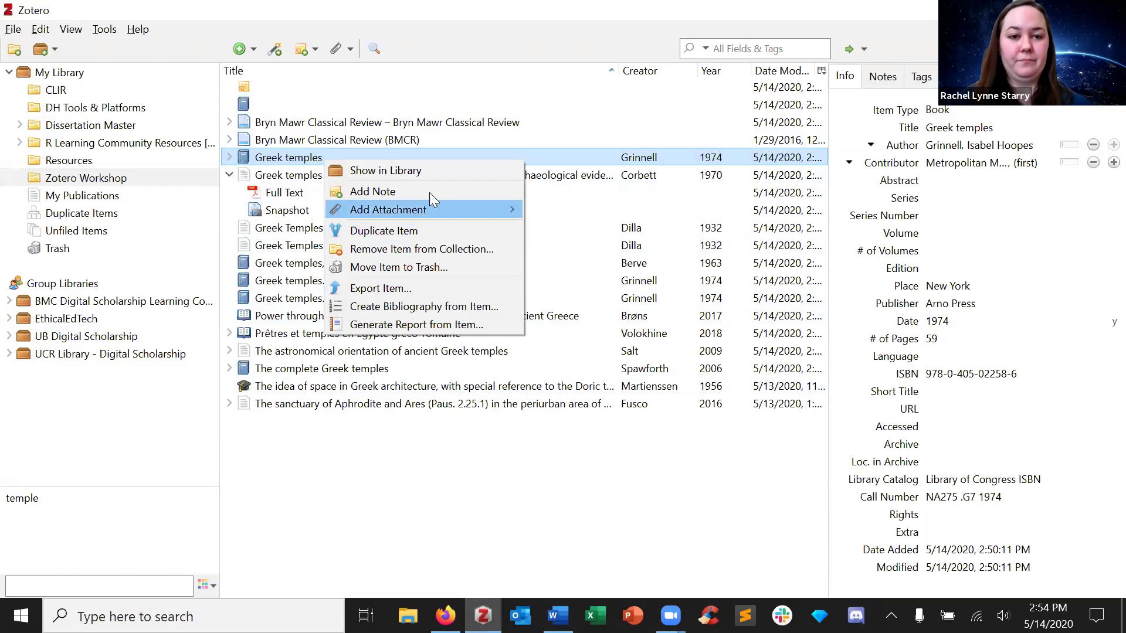
left_click(280, 157)
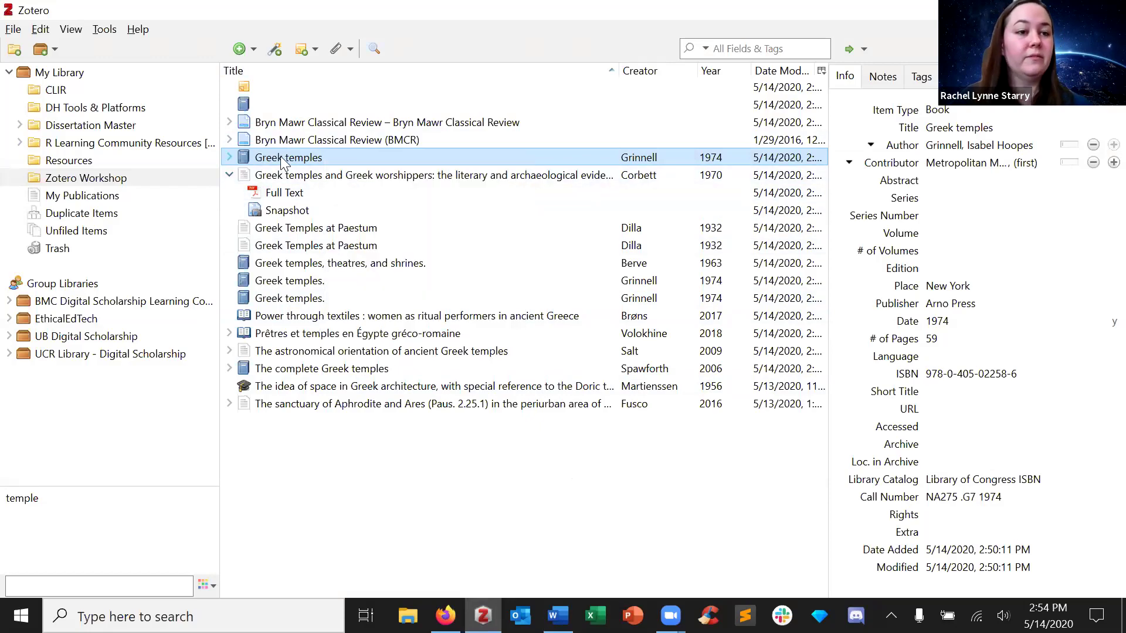
left_click(13, 30)
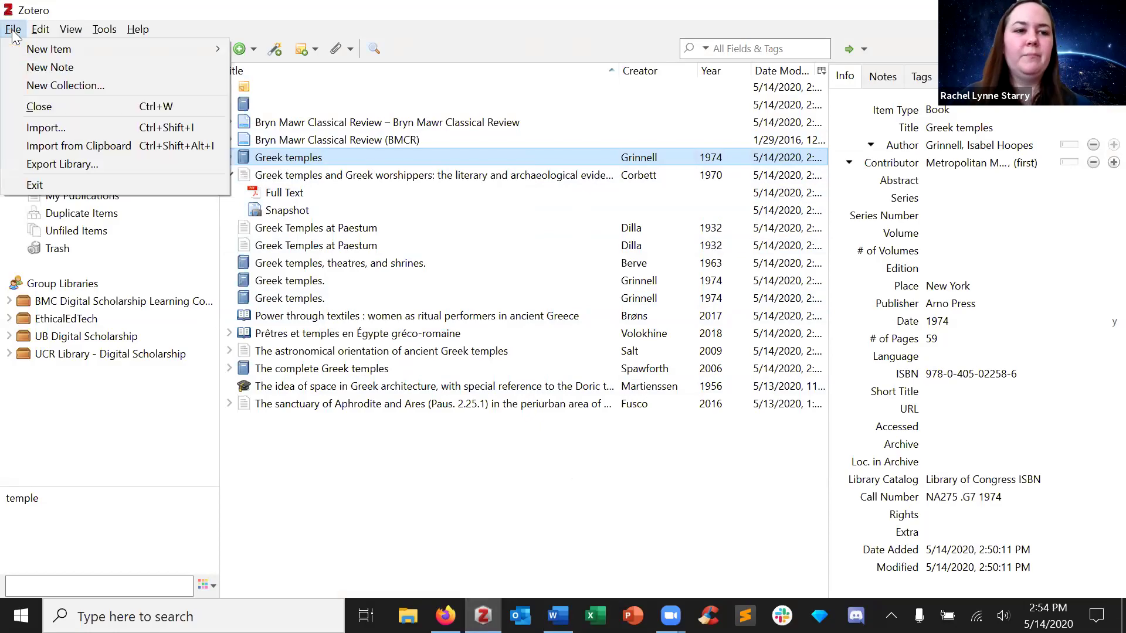
mouse_move(41, 30)
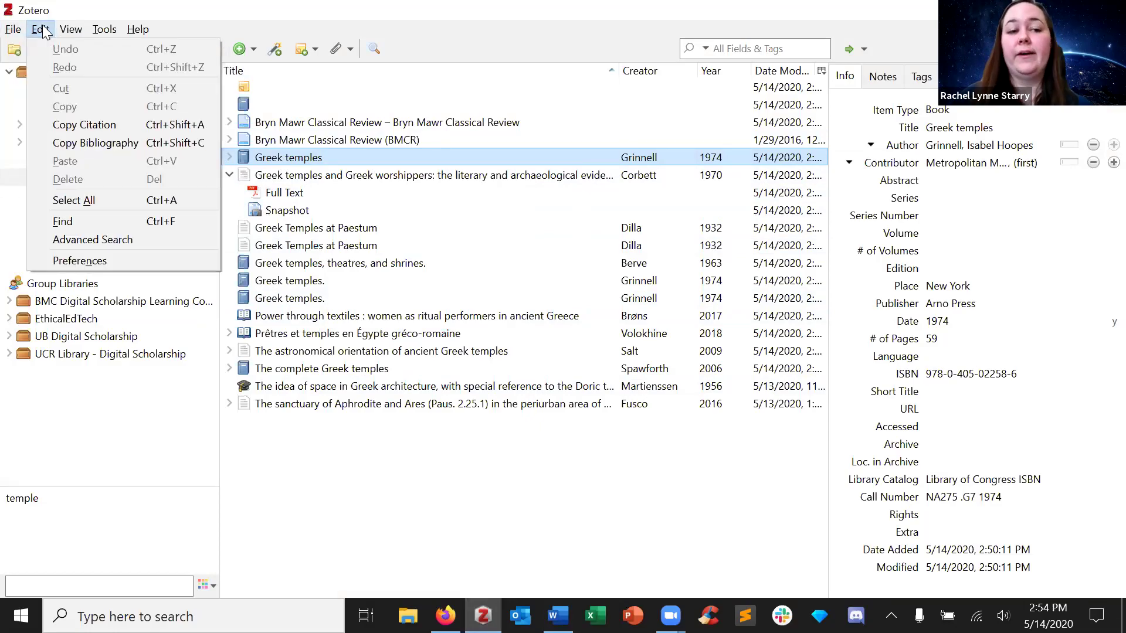
left_click(94, 124)
- Switch to Word, insert a regular footnote after "in section 1.10.32." and paste the copied "Greek Temples" citation into it
key("alt+Tab")
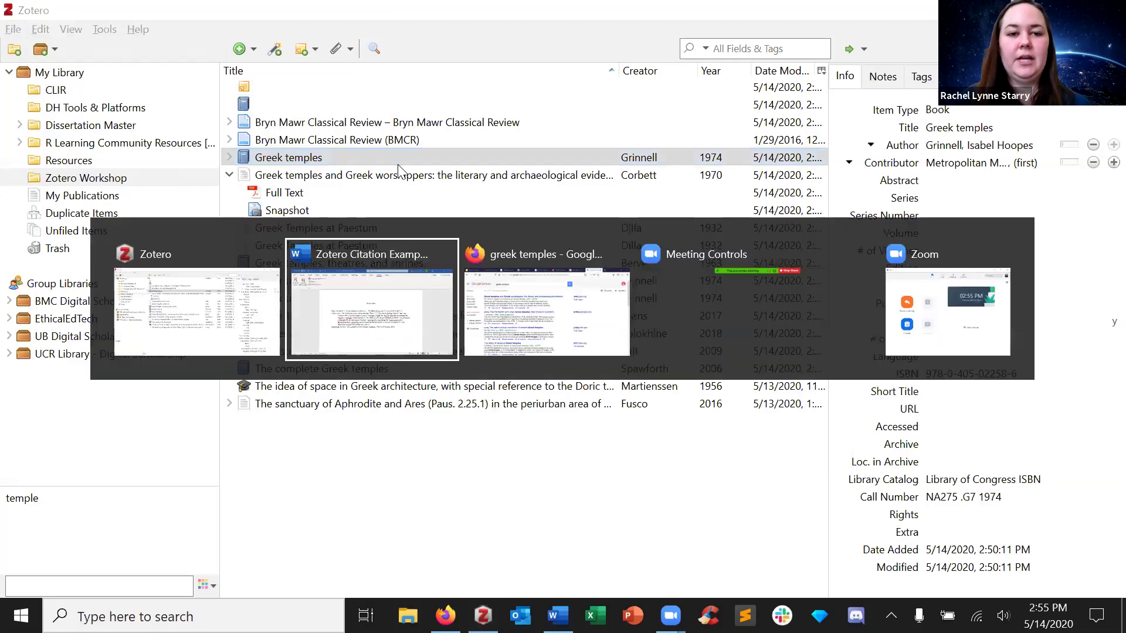
scroll(762, 401, "up", 3)
scroll(765, 399, "up", 5)
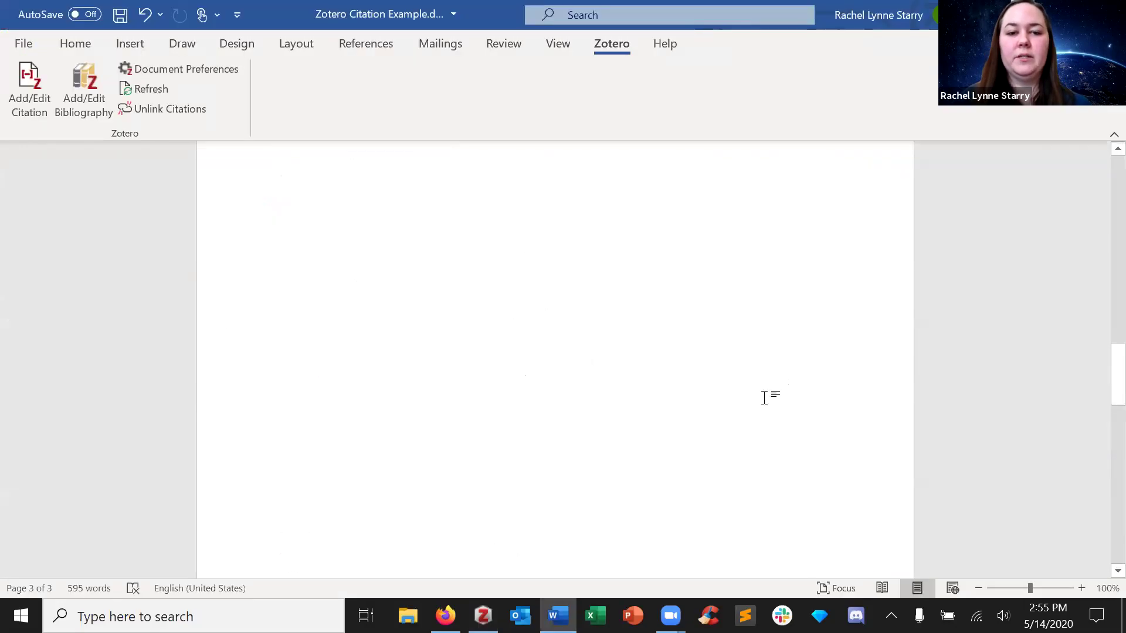
scroll(765, 397, "up", 5)
scroll(765, 395, "up", 2)
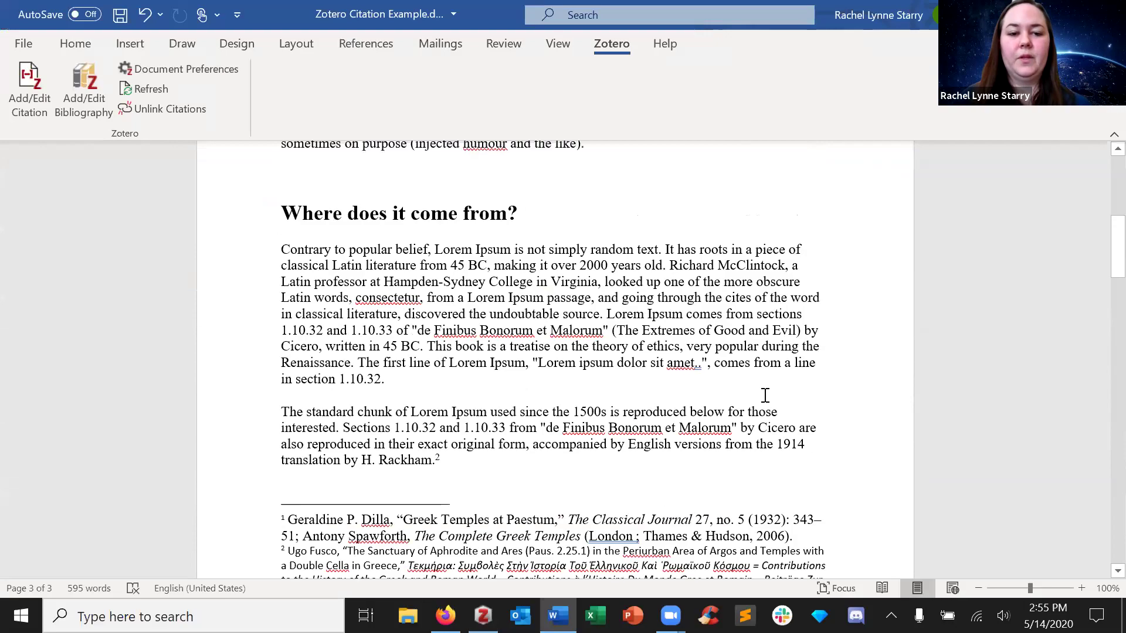
scroll(469, 334, "down", 3)
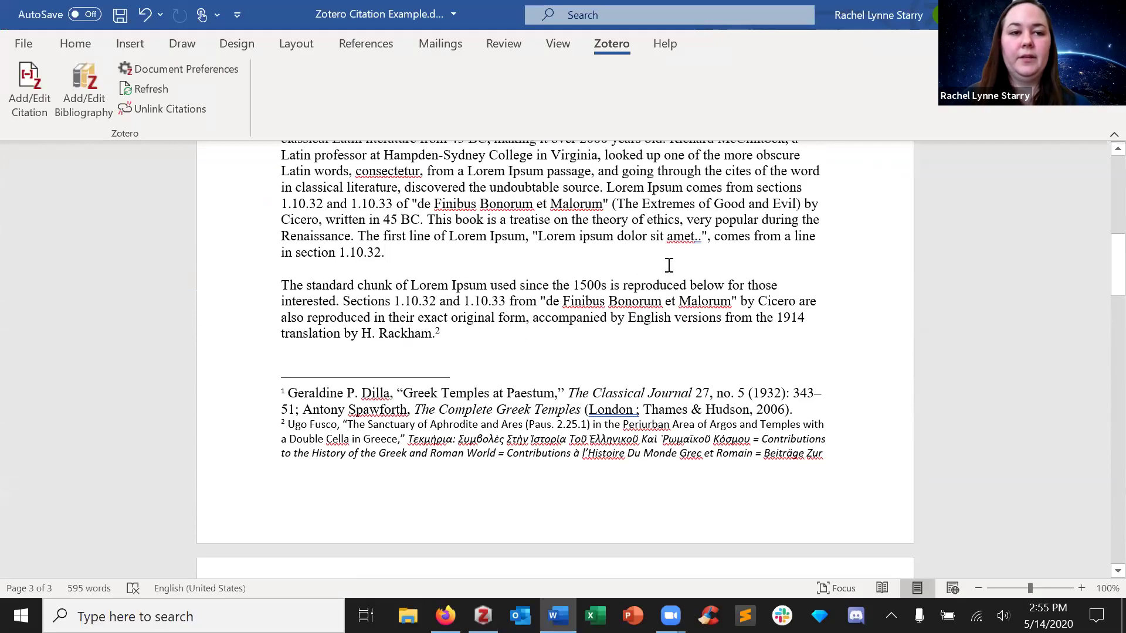
left_click(129, 43)
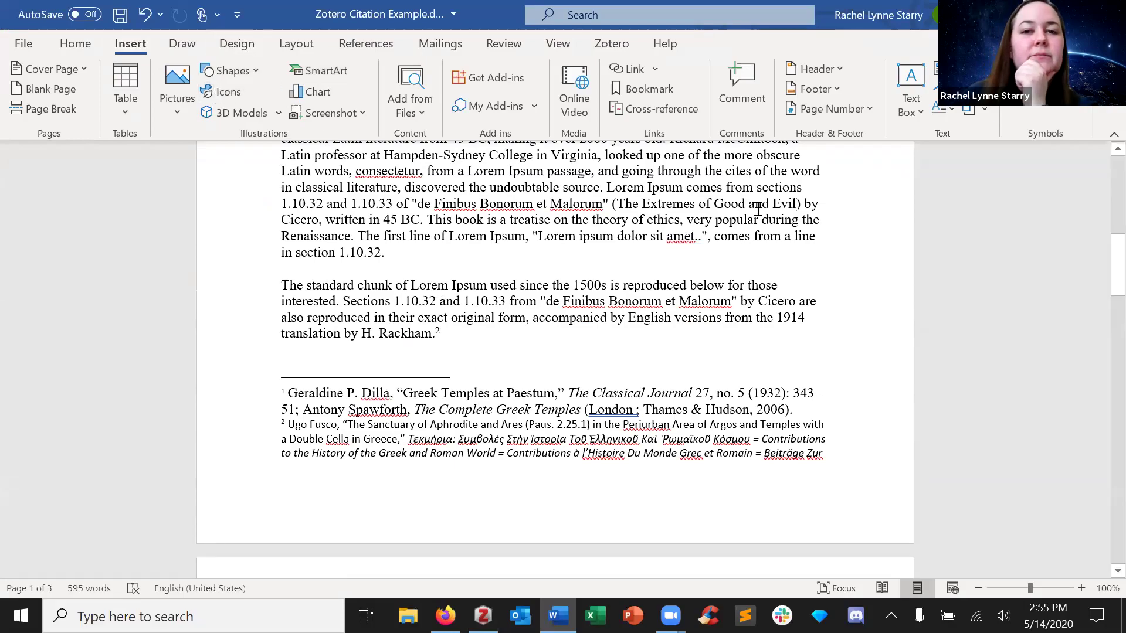
left_click(361, 45)
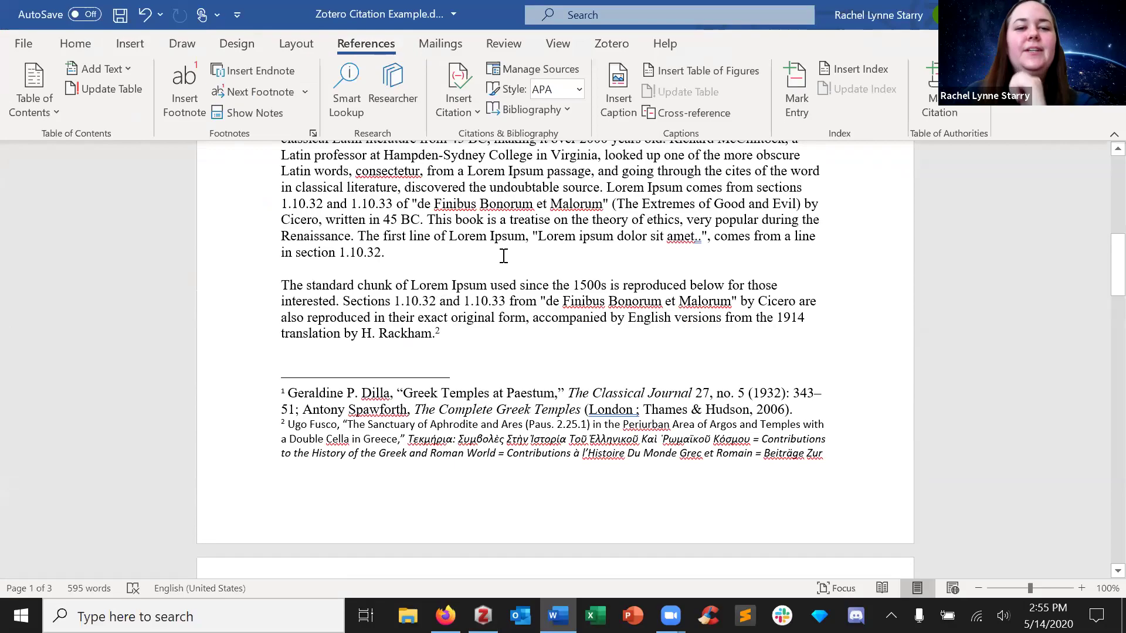
left_click(185, 87)
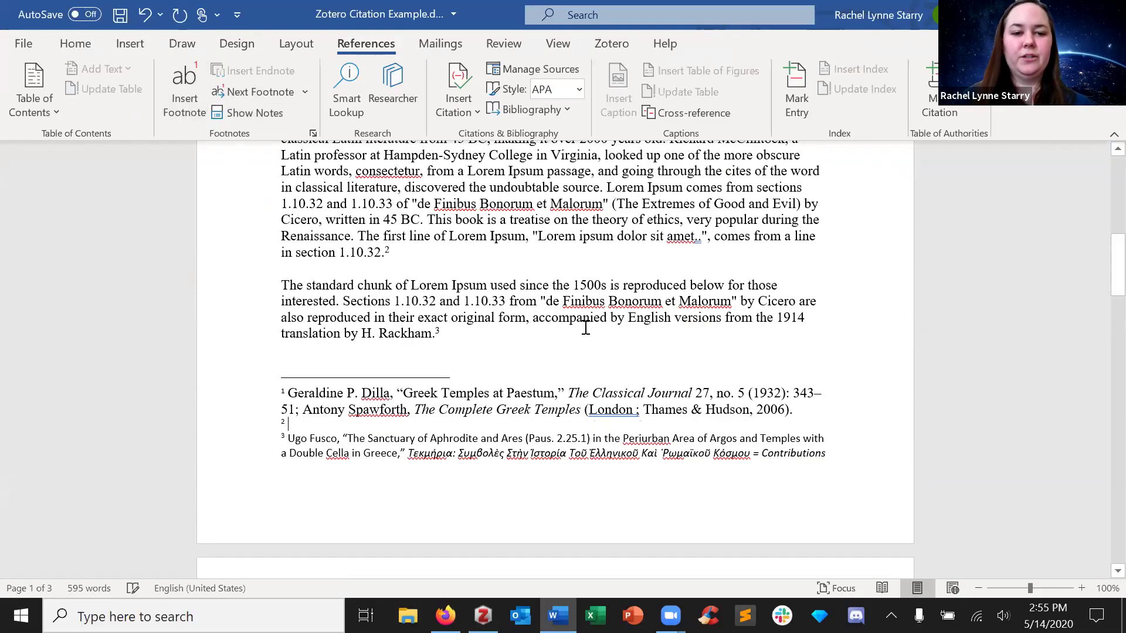
type("Grinnell, Greek Temples.")
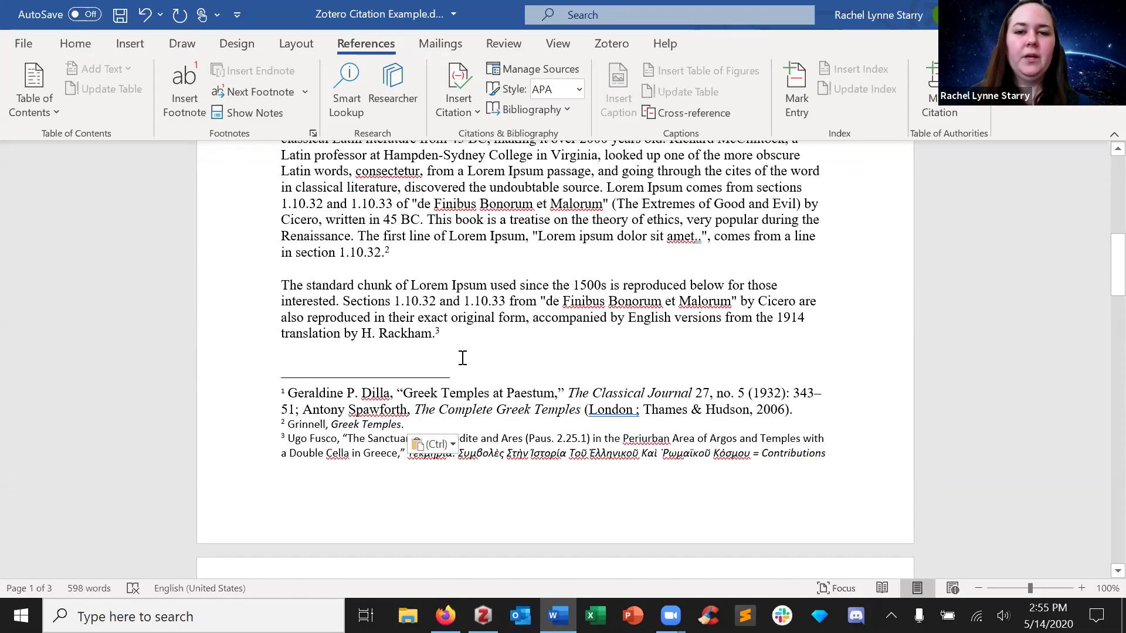
- Switch to Zotero and copy a Chicago 17th edition (full note) bibliography of the Zotero Workshop collection to the clipboard
key("alt+Tab")
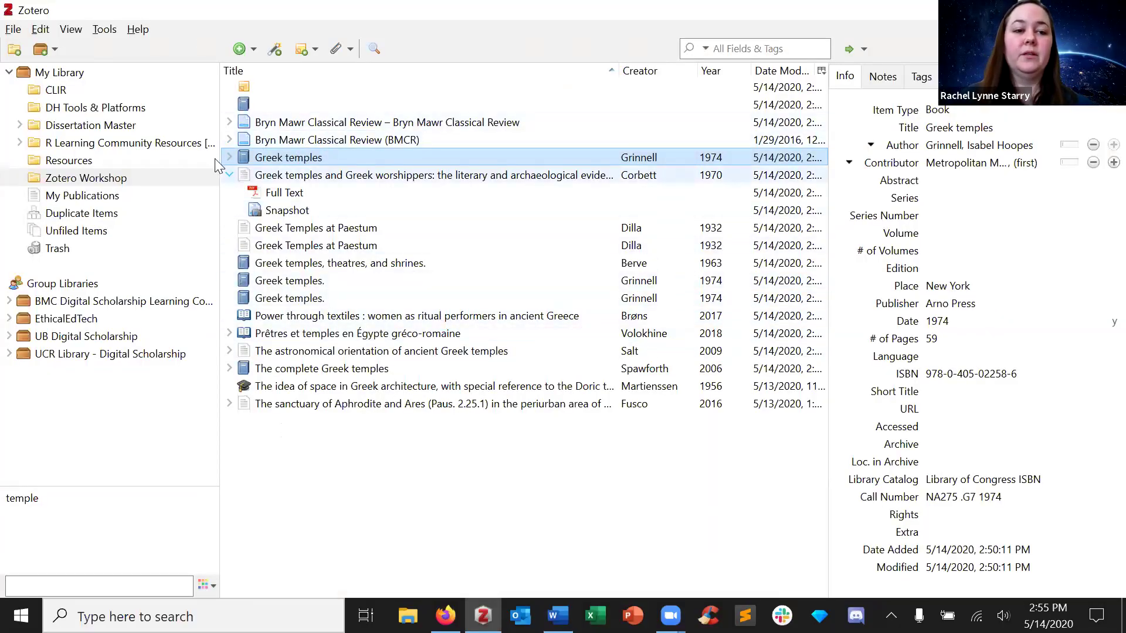
right_click(118, 176)
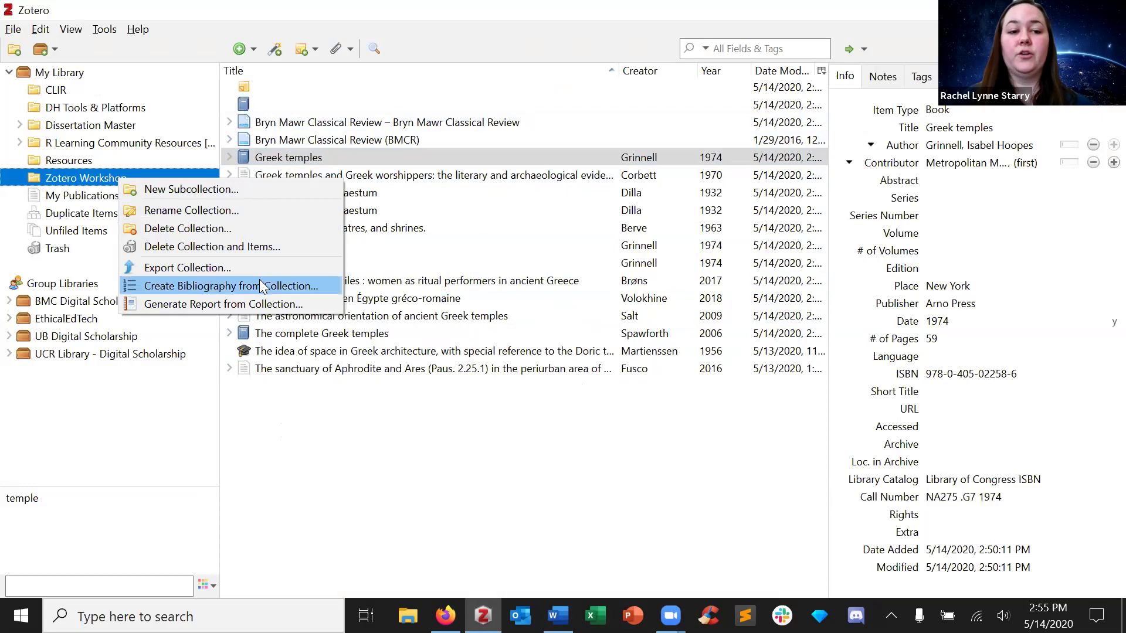
left_click(261, 285)
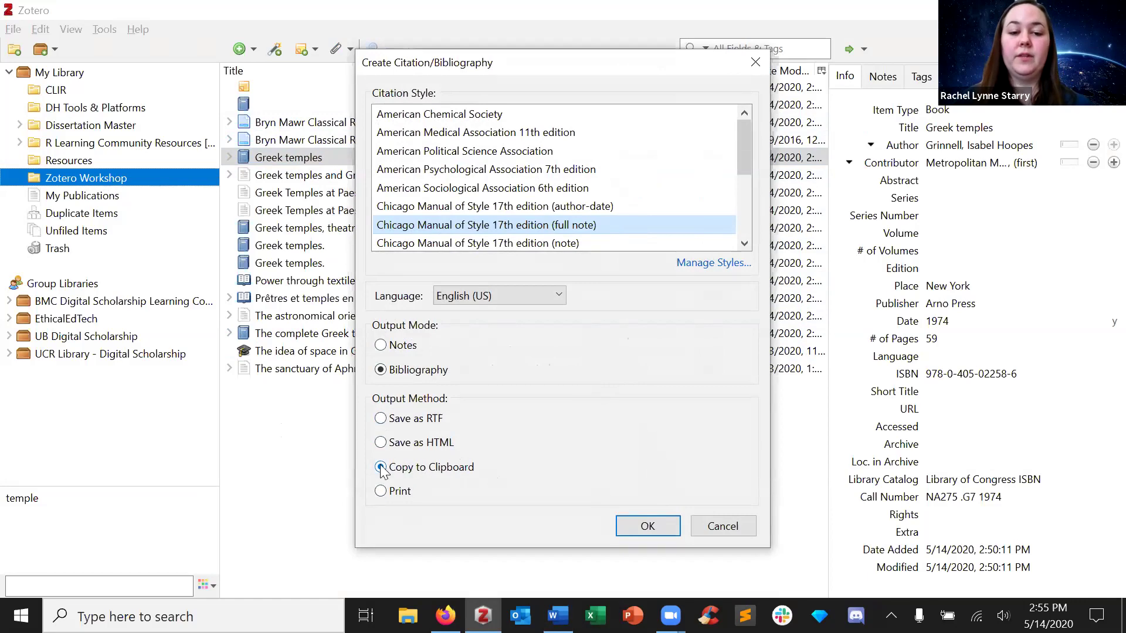
left_click(646, 526)
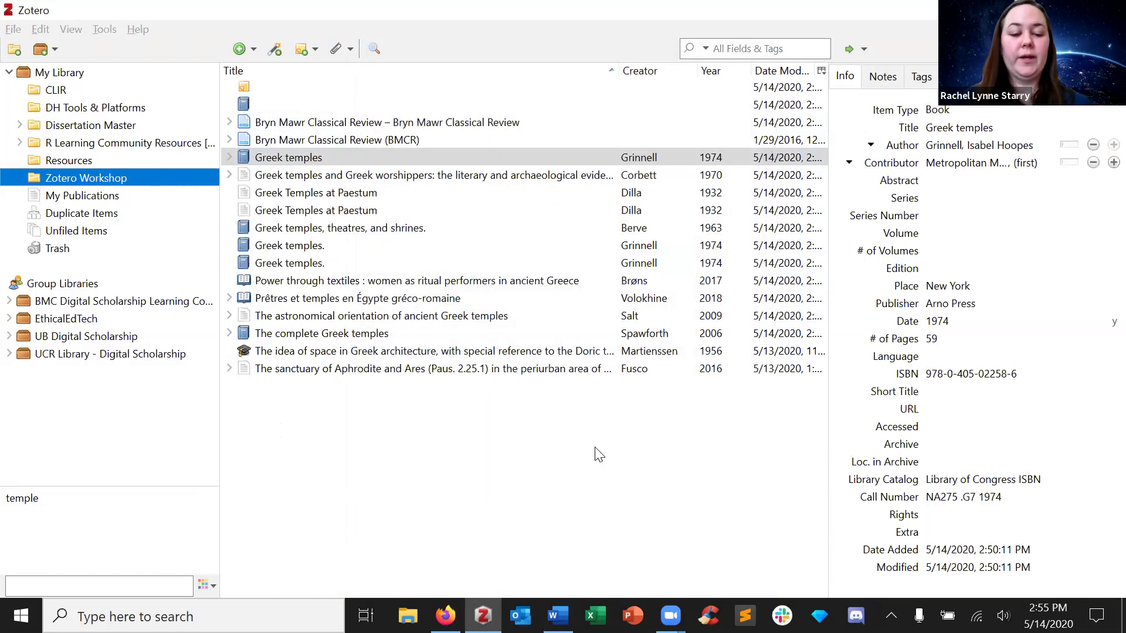
- Switch to Word and paste the copied collection bibliography below the existing Works Cited entries, reviewing the pasted list
key("alt+Tab")
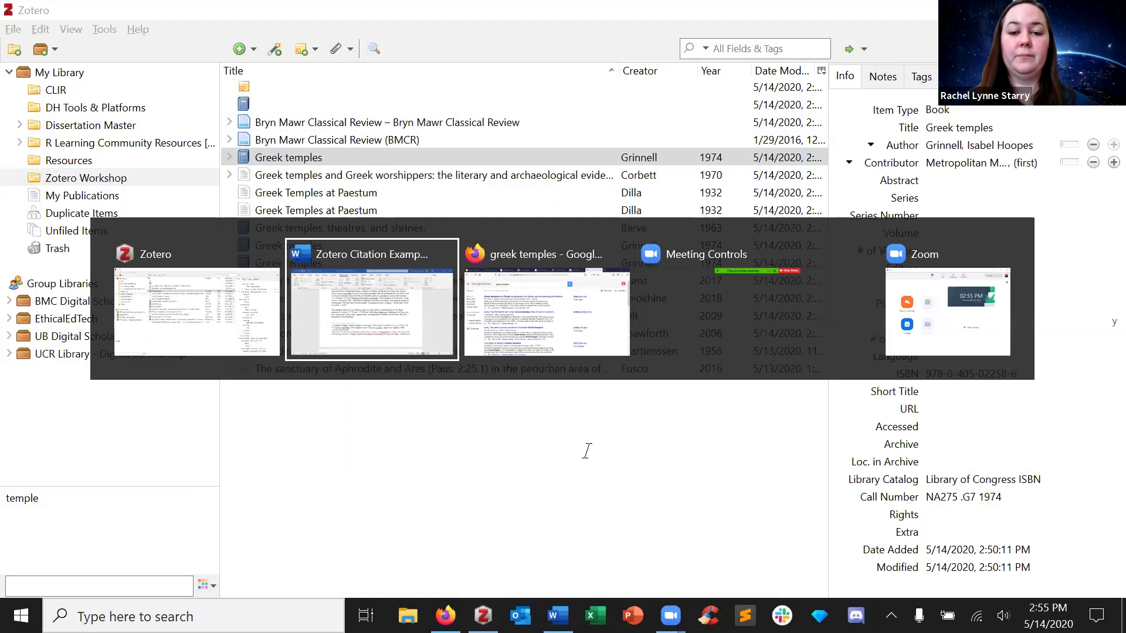
scroll(630, 411, "down", 10)
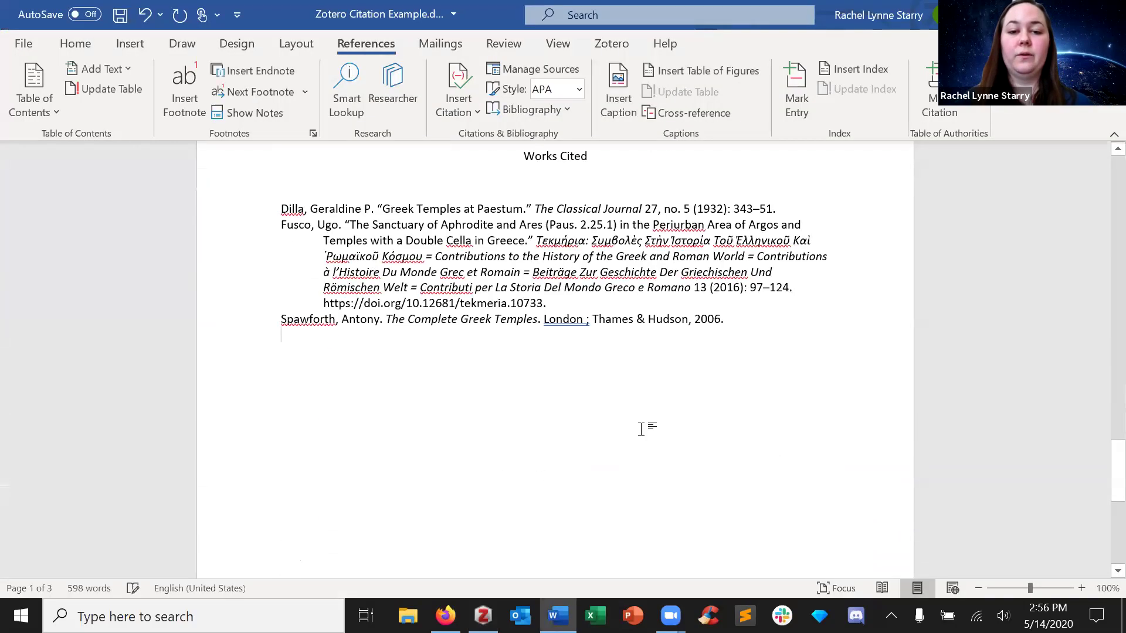
key("ctrl+v")
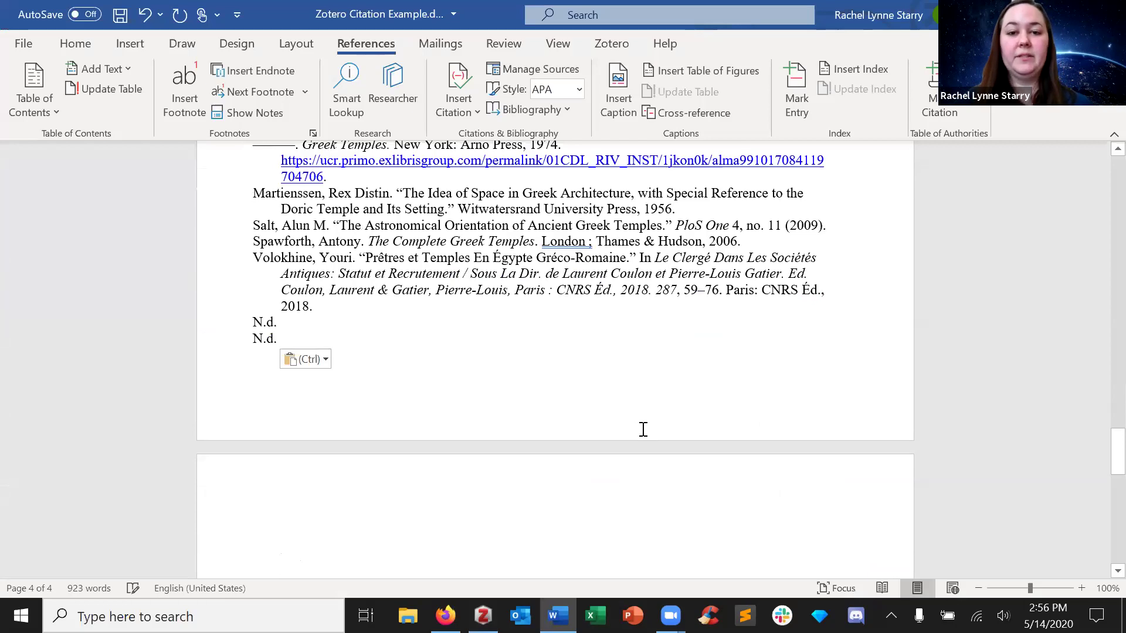
scroll(641, 427, "up", 7)
scroll(636, 410, "up", 2)
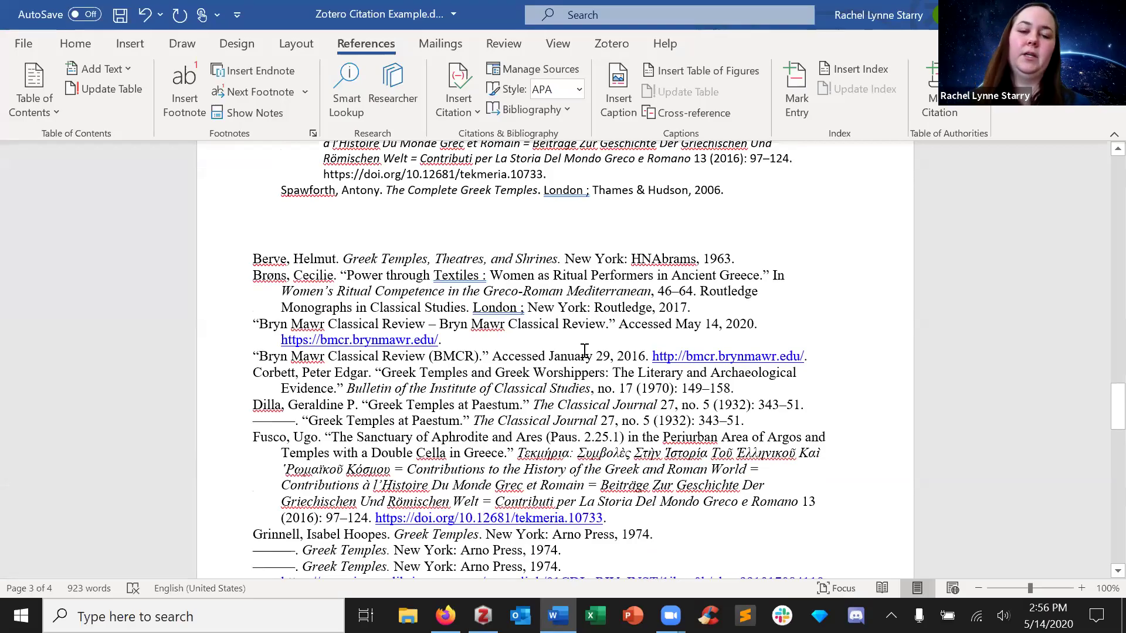
- Switch to Firefox and bring up the "Zotero workshop slides" presentation
key("alt+Tab")
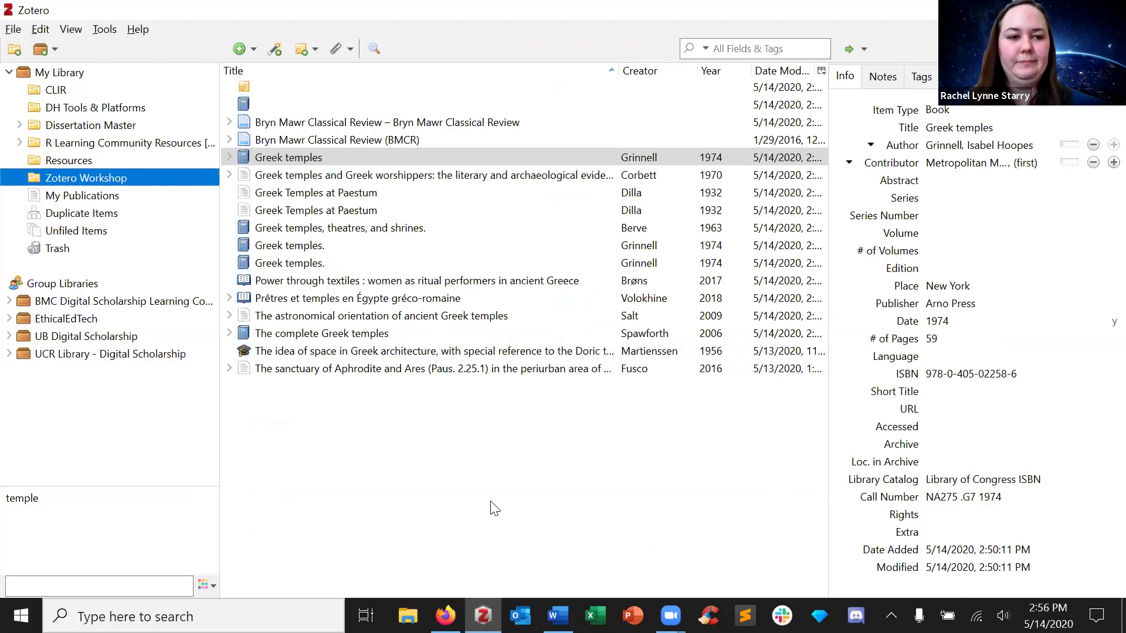
left_click(445, 616)
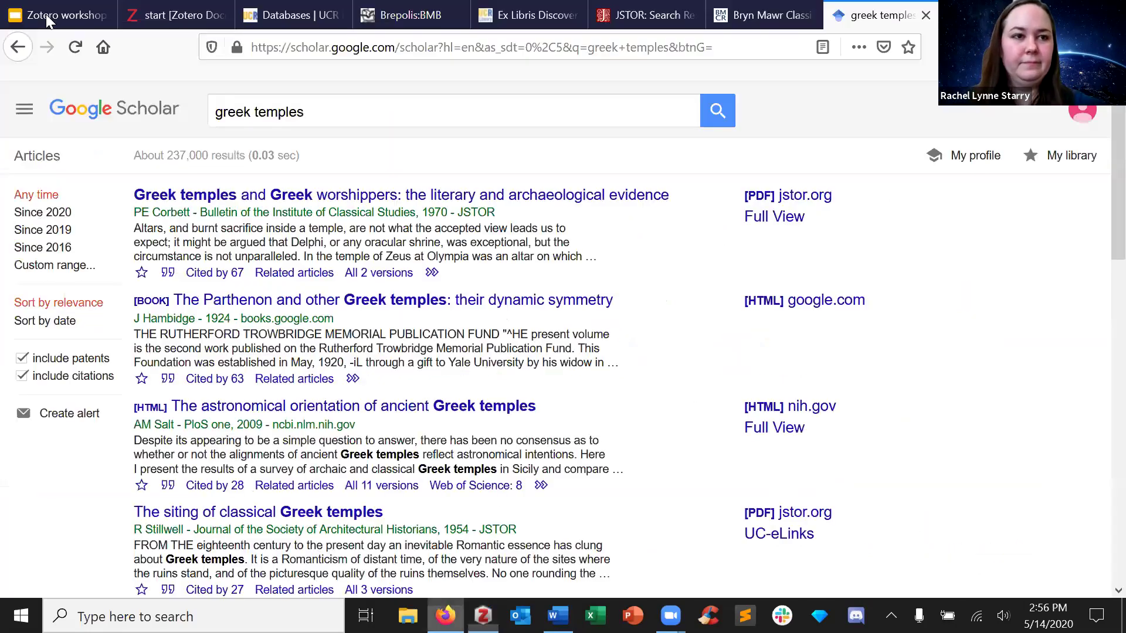
left_click(59, 15)
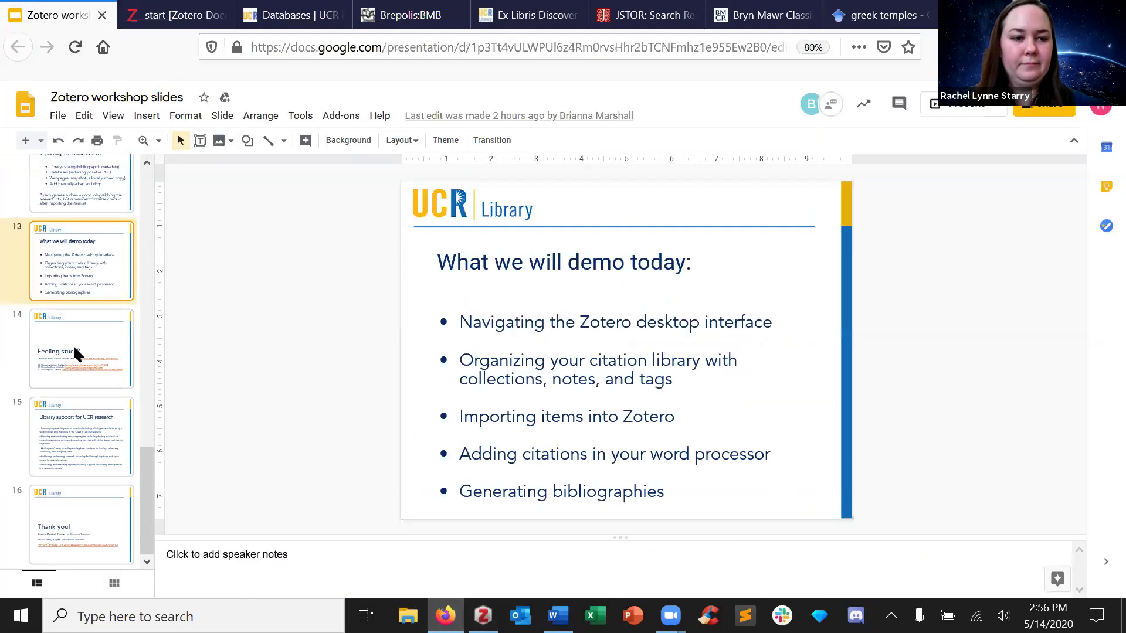